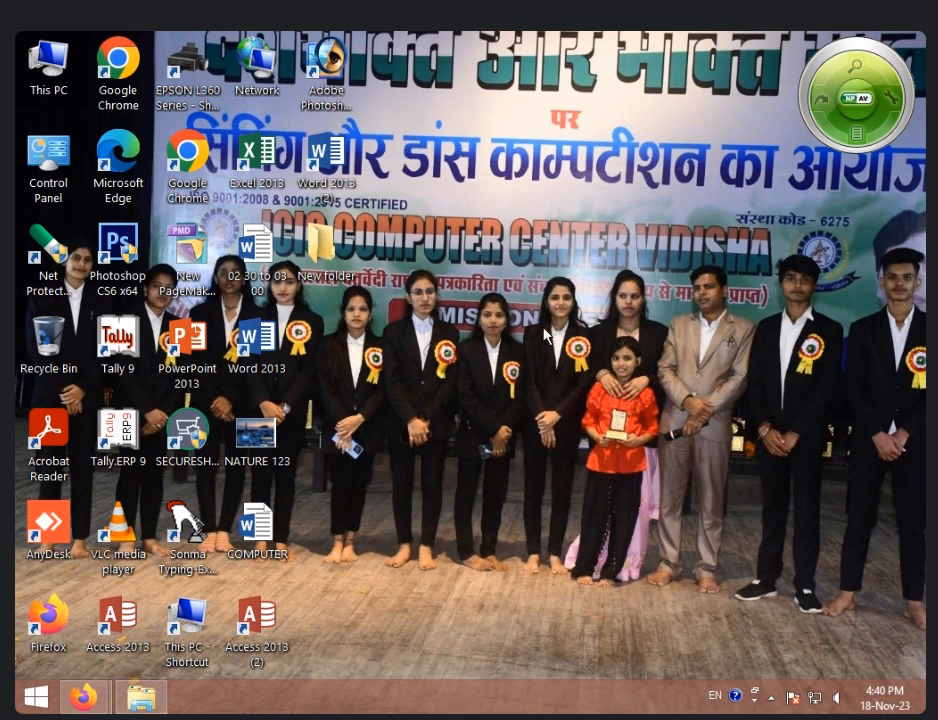
- Refresh the desktop, then launch Word 2013 and create a blank document
{"action": "right_click", "coordinate": [553, 333]}
{"action": "left_click", "coordinate": [594, 378]}
{"action": "double_click", "coordinate": [255, 340]}
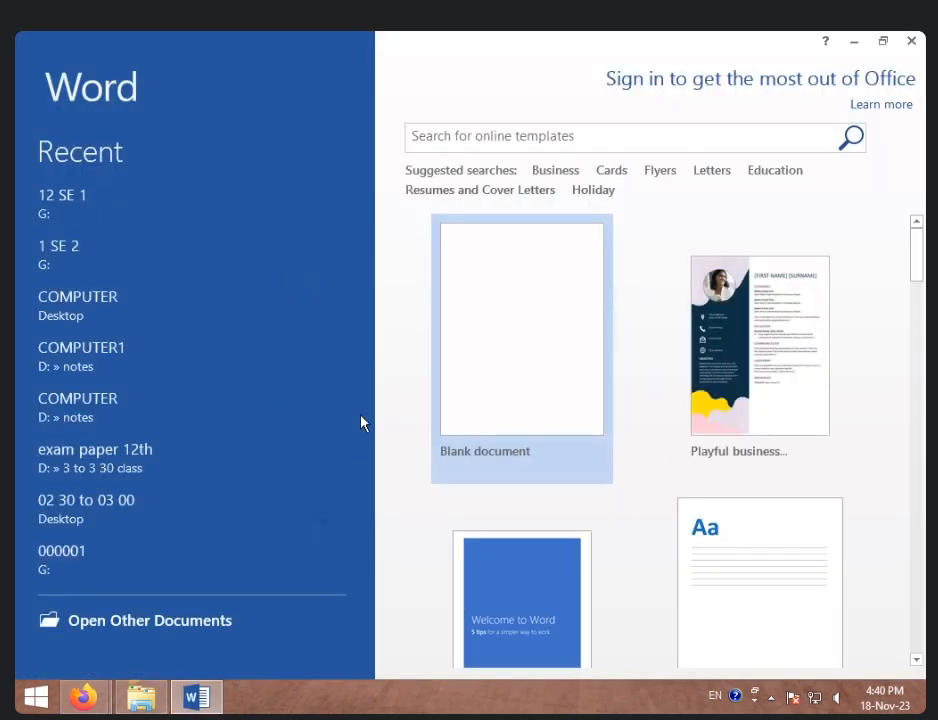
{"action": "left_click", "coordinate": [470, 366]}
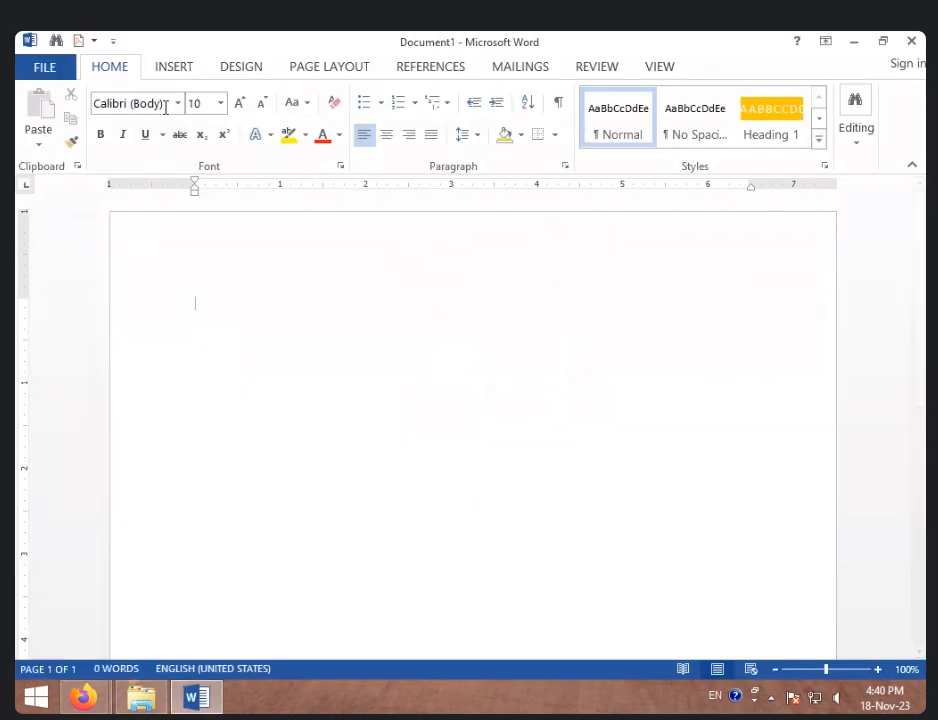
- Fill the blank page with sample paragraphs generated by =rand()
{"action": "left_click", "coordinate": [176, 70]}
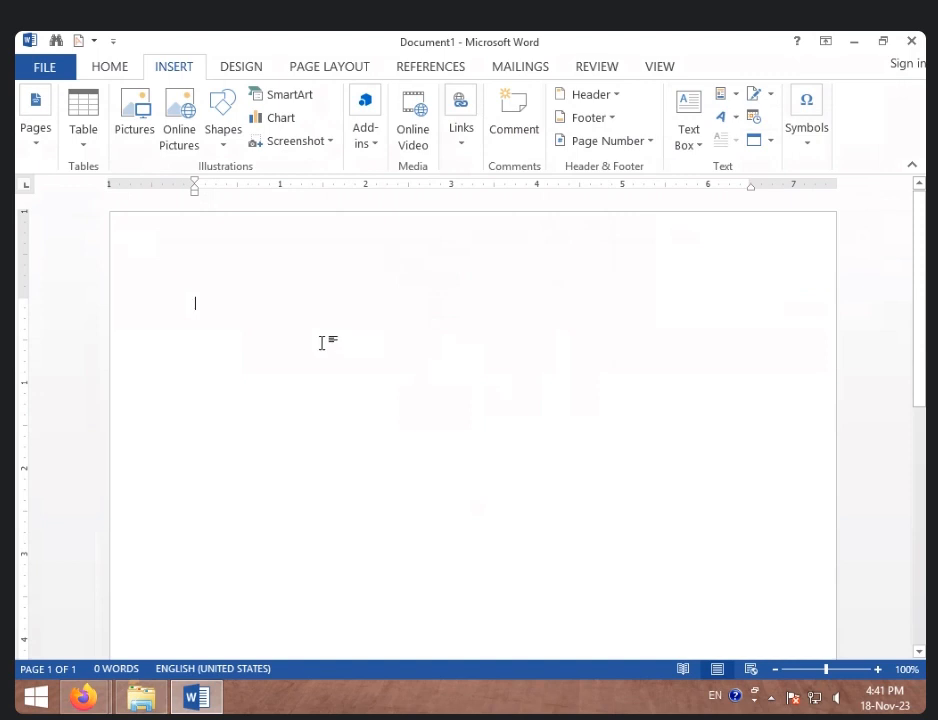
{"action": "type", "text": "="}
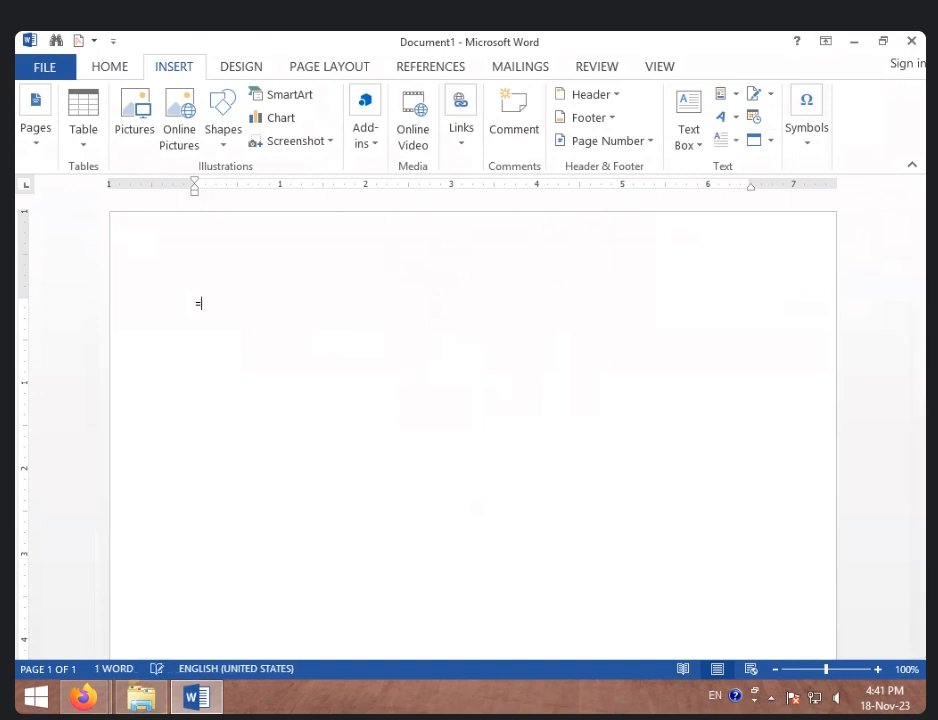
{"action": "type", "text": "r"}
{"action": "type", "text": "and()"}
{"action": "key", "text": "Return"}
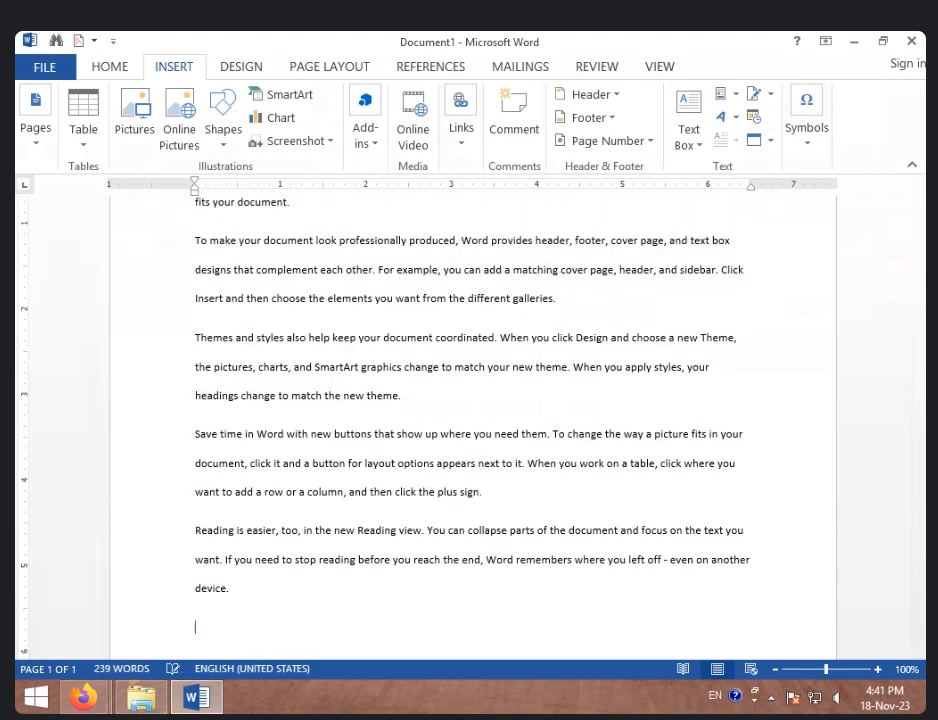
- Set all the document's text to font size 11 with single line spacing
{"action": "key", "text": "ctrl+a"}
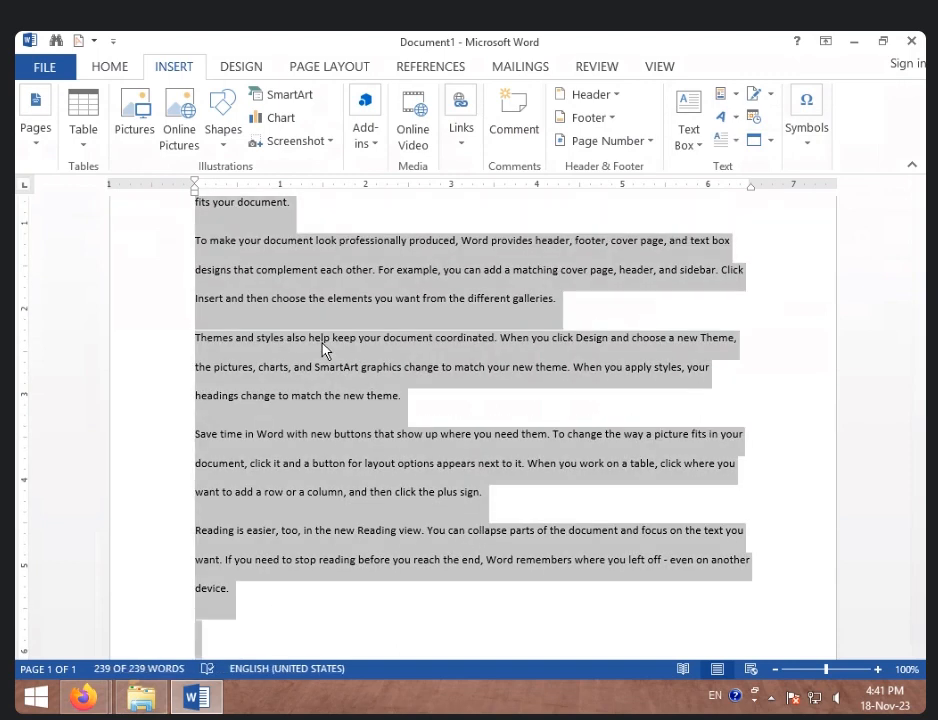
{"action": "left_click", "coordinate": [115, 66]}
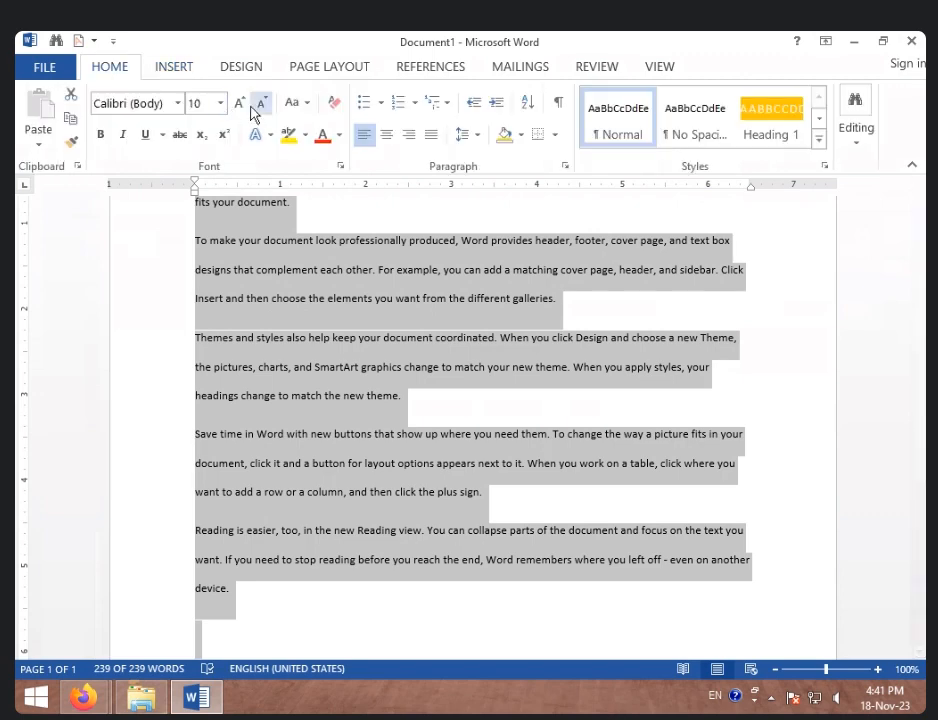
{"action": "left_click", "coordinate": [239, 103]}
{"action": "left_click", "coordinate": [468, 134]}
{"action": "left_click", "coordinate": [490, 161]}
{"action": "left_click", "coordinate": [478, 346]}
{"action": "scroll", "coordinate": [478, 346], "scroll_direction": "up", "scroll_amount": 3}
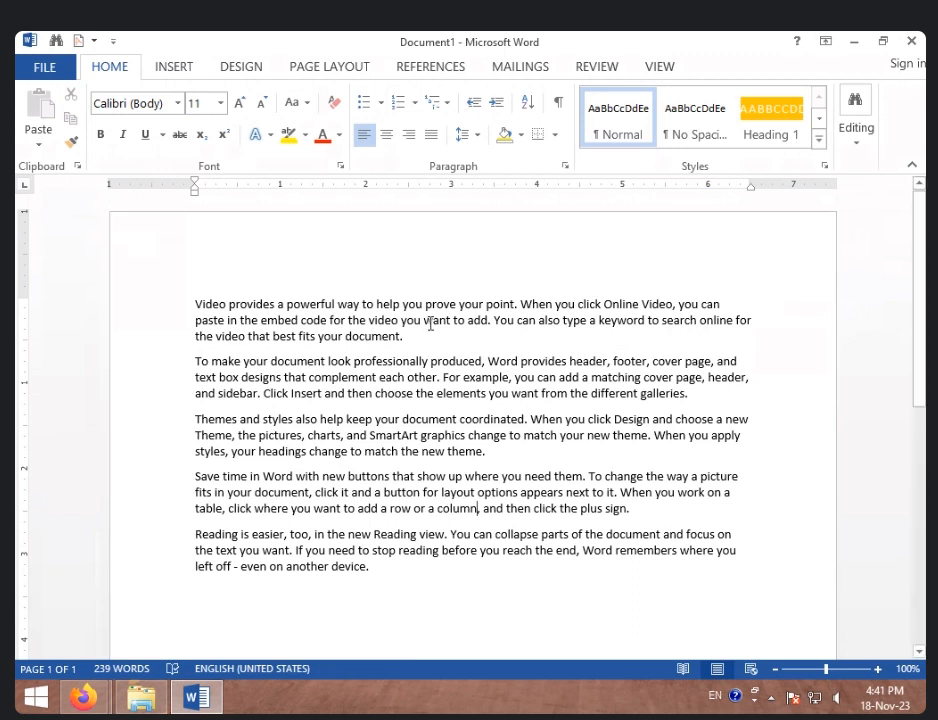
- Browse the built-in text box designs and insert the Facet Quote text box
{"action": "left_click", "coordinate": [170, 70]}
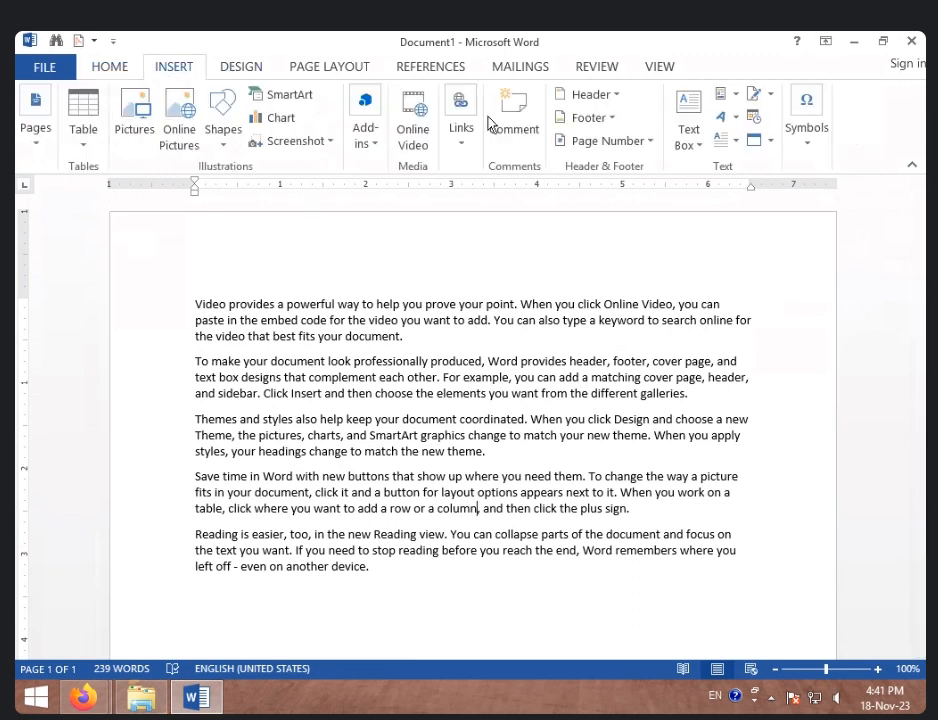
{"action": "left_click", "coordinate": [699, 150]}
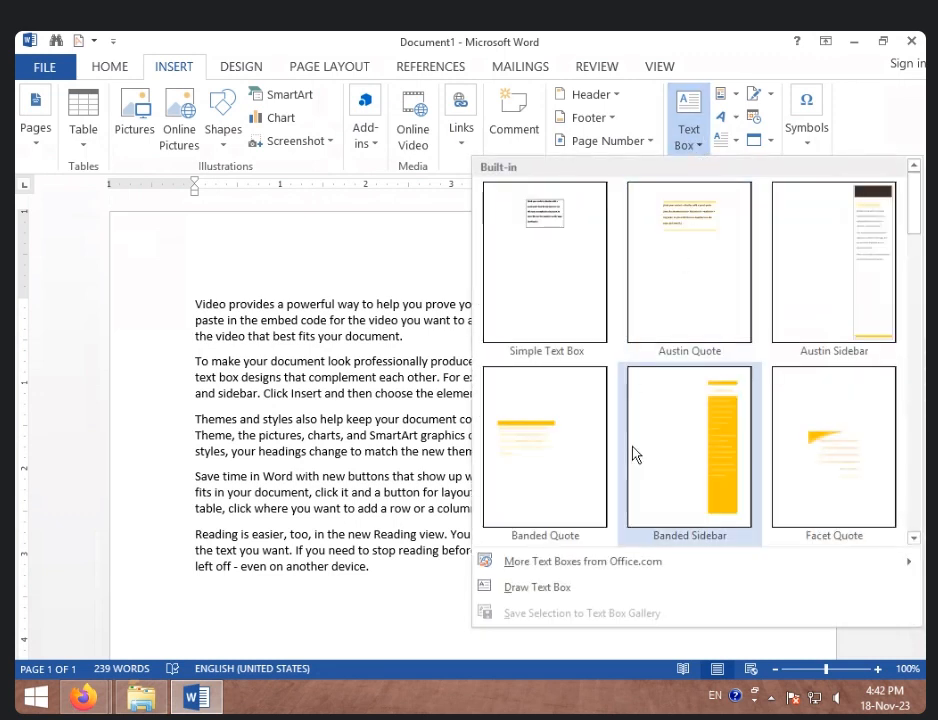
{"action": "scroll", "coordinate": [679, 329], "scroll_direction": "down", "scroll_amount": 10}
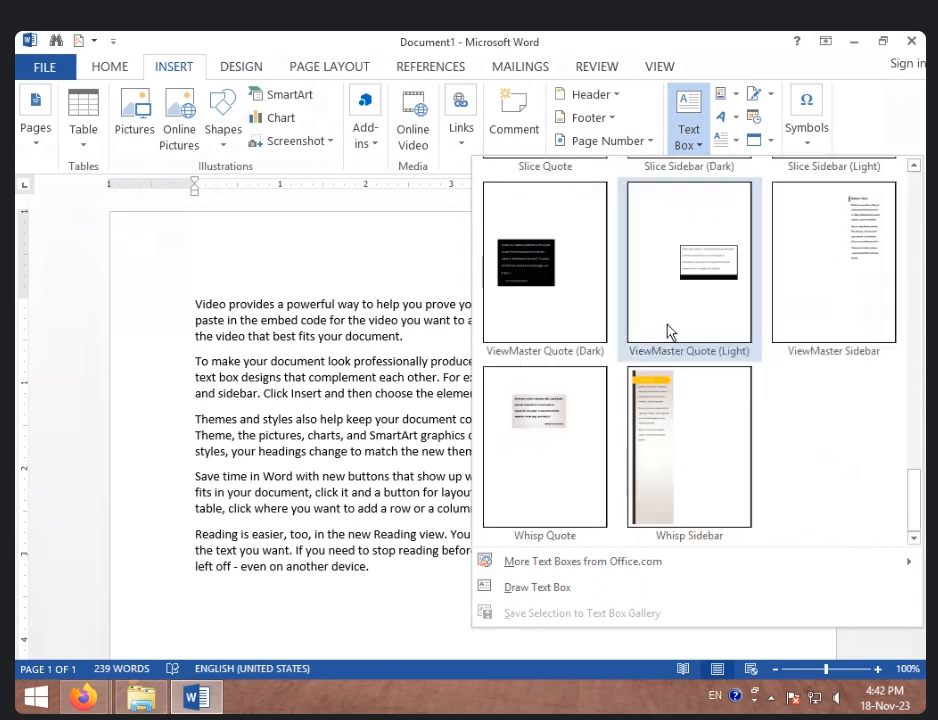
{"action": "scroll", "coordinate": [716, 398], "scroll_direction": "up", "scroll_amount": 10}
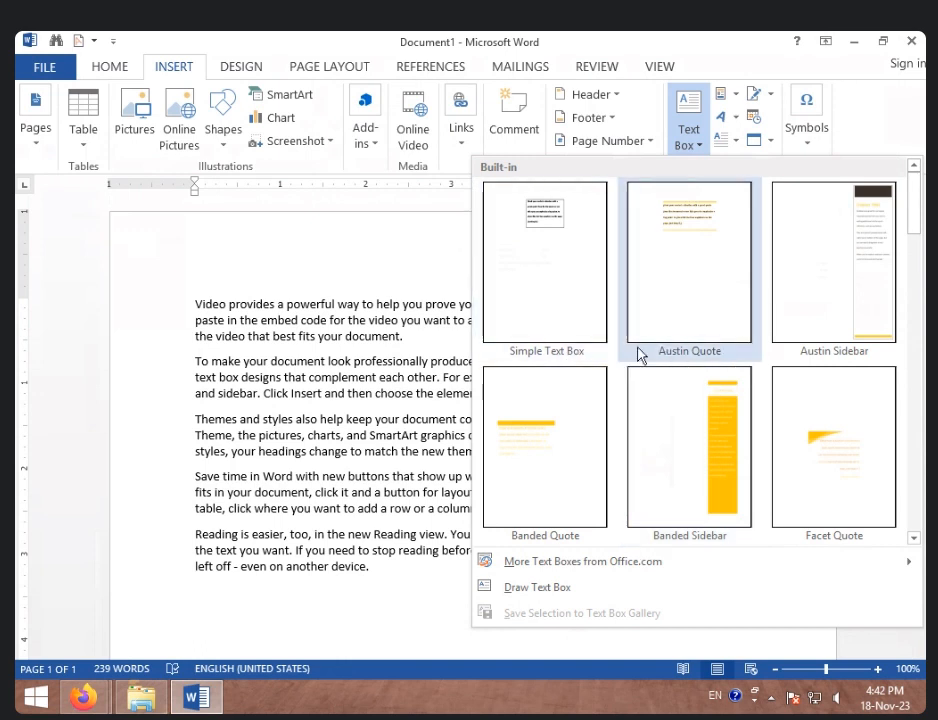
{"action": "scroll", "coordinate": [792, 415], "scroll_direction": "down", "scroll_amount": 10}
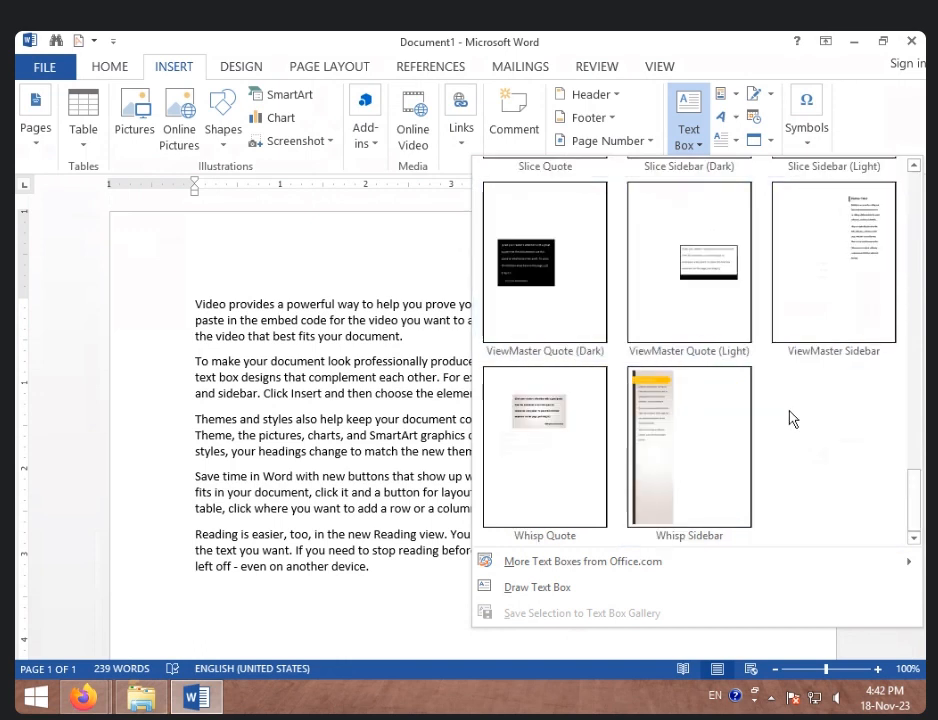
{"action": "scroll", "coordinate": [682, 435], "scroll_direction": "up", "scroll_amount": 10}
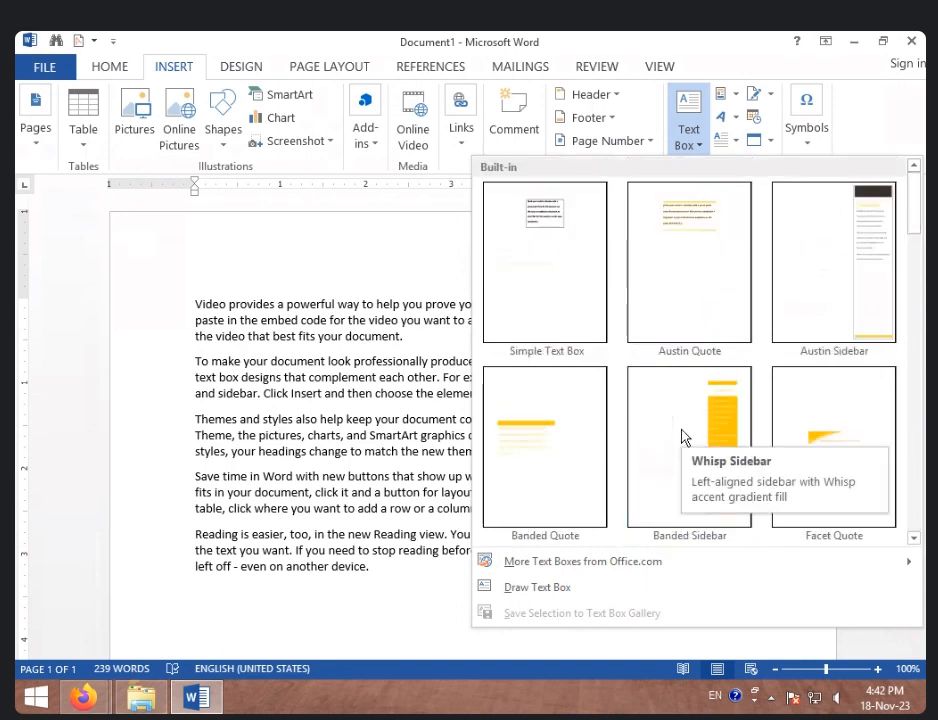
{"action": "left_click", "coordinate": [808, 448]}
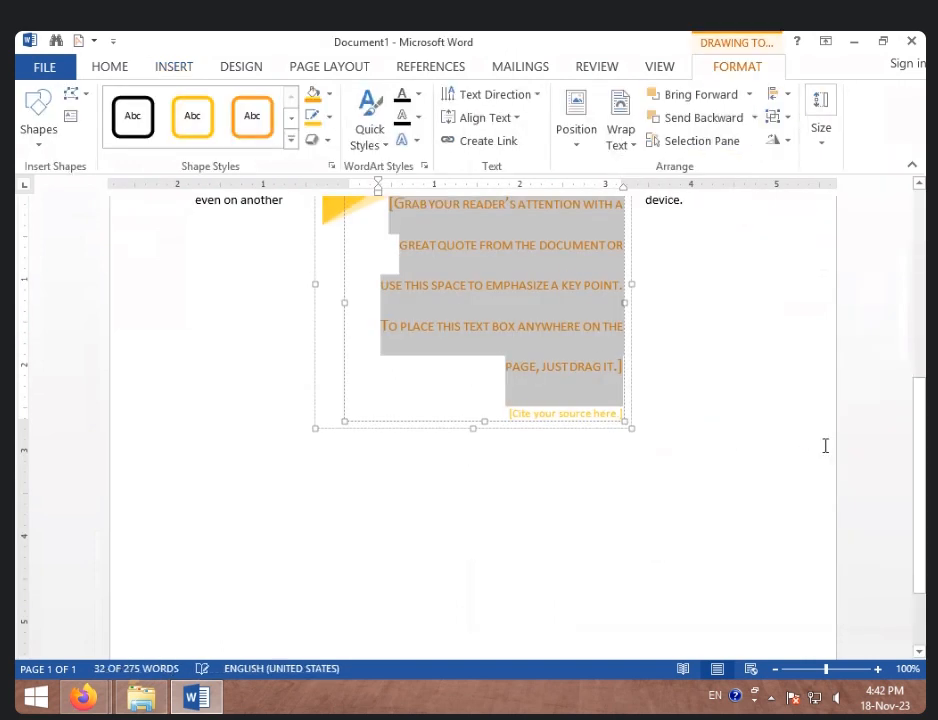
- Replace the quote placeholder in the Facet Quote text box with "ICIC COMPUTER CENTER VIDISHA"
{"action": "scroll", "coordinate": [680, 446], "scroll_direction": "up", "scroll_amount": 5}
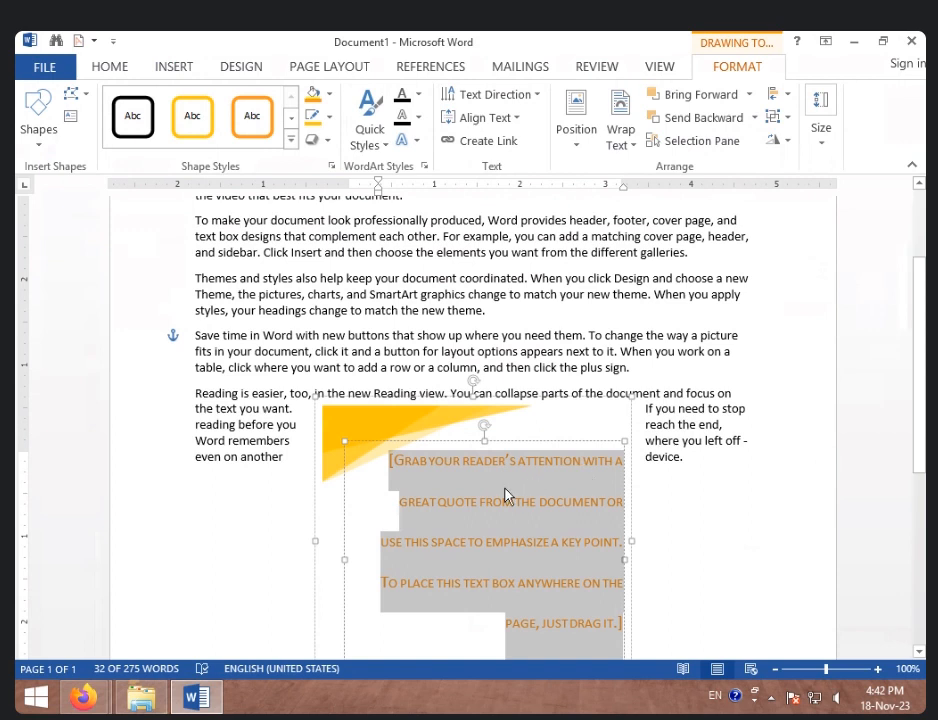
{"action": "scroll", "coordinate": [505, 495], "scroll_direction": "down", "scroll_amount": 3}
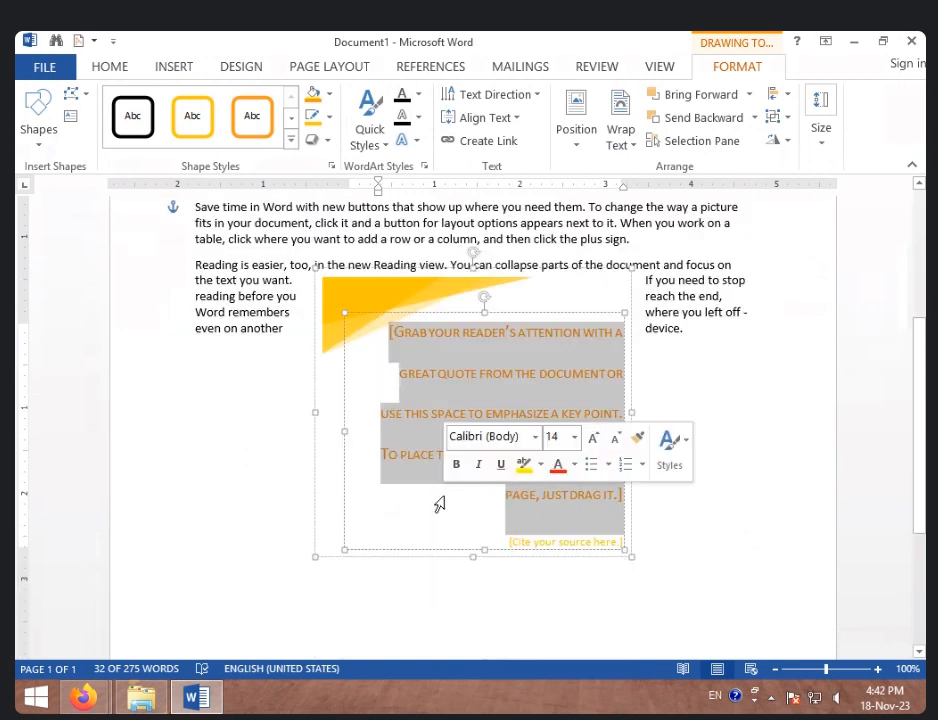
{"action": "left_click", "coordinate": [574, 541]}
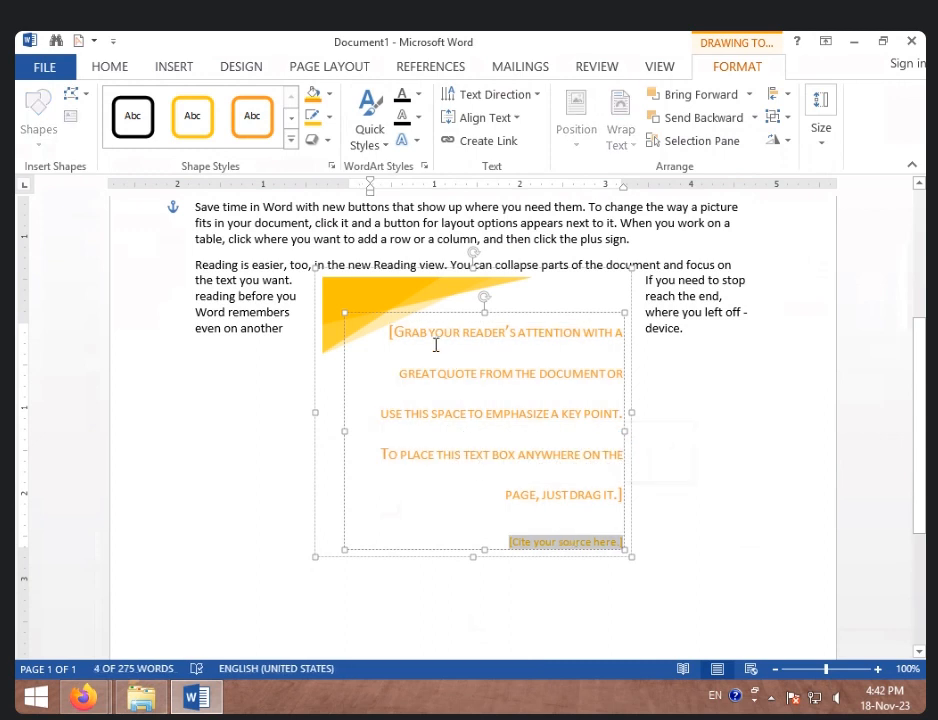
{"action": "left_click", "coordinate": [540, 354]}
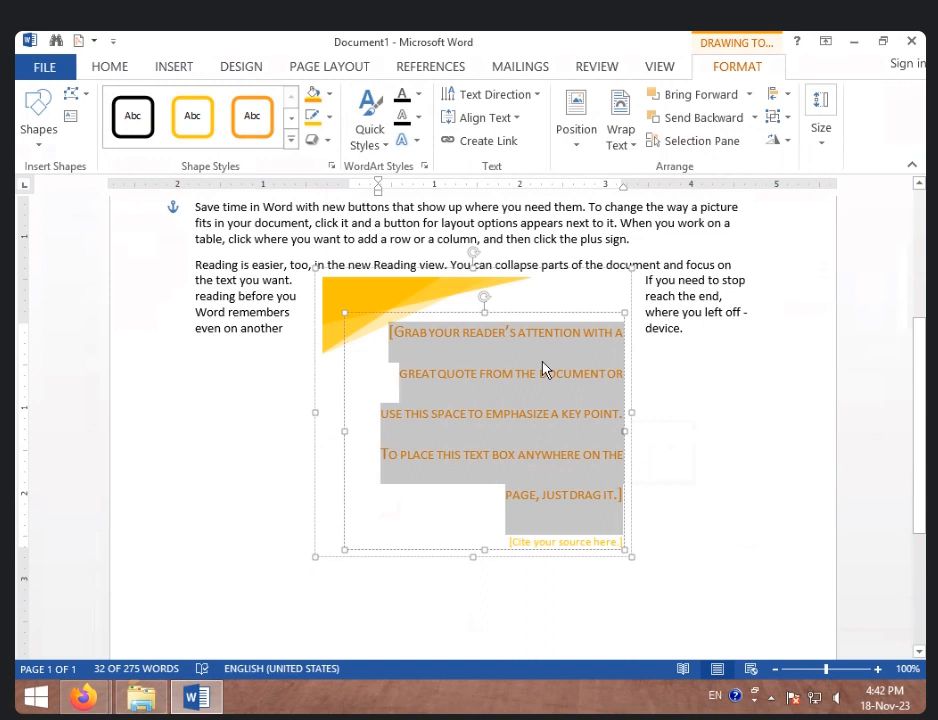
{"action": "key", "text": "Delete"}
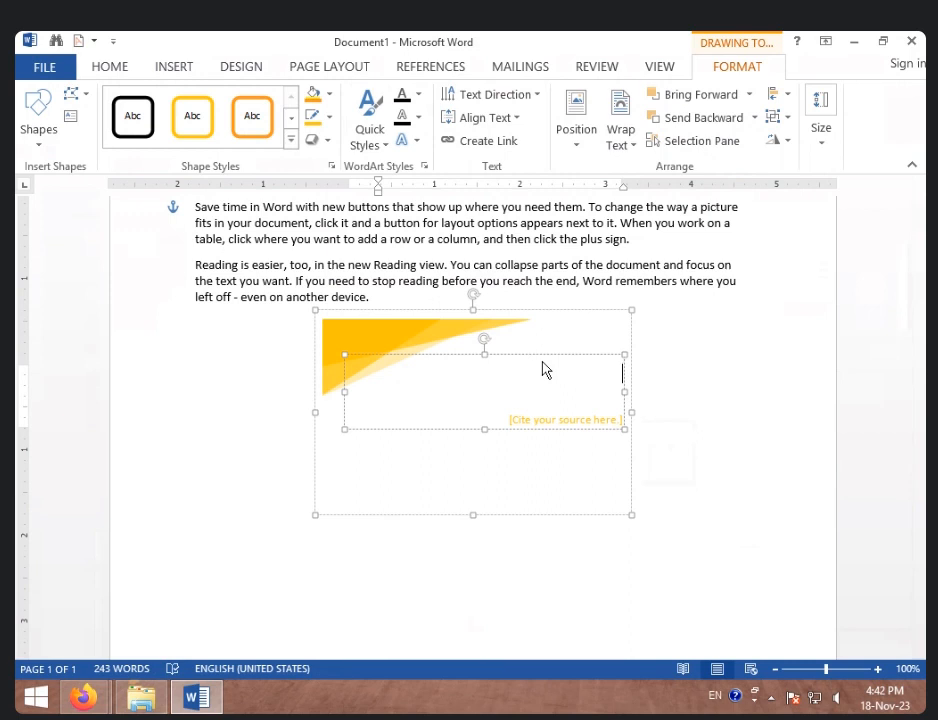
{"action": "type", "text": "ICIC COMPUTER CENTER VID"}
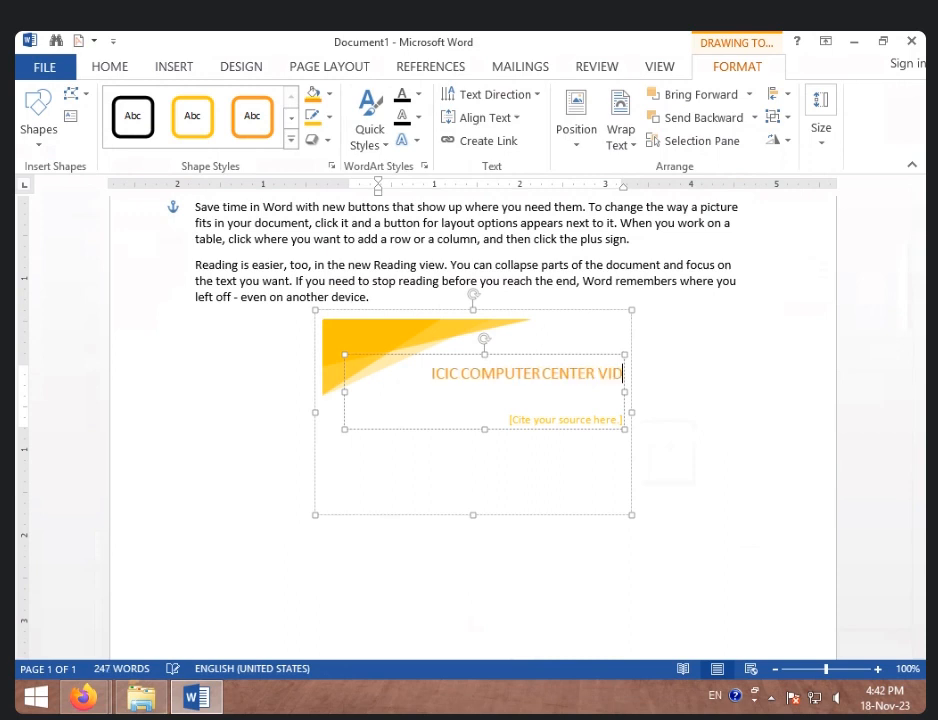
{"action": "type", "text": "ISHA"}
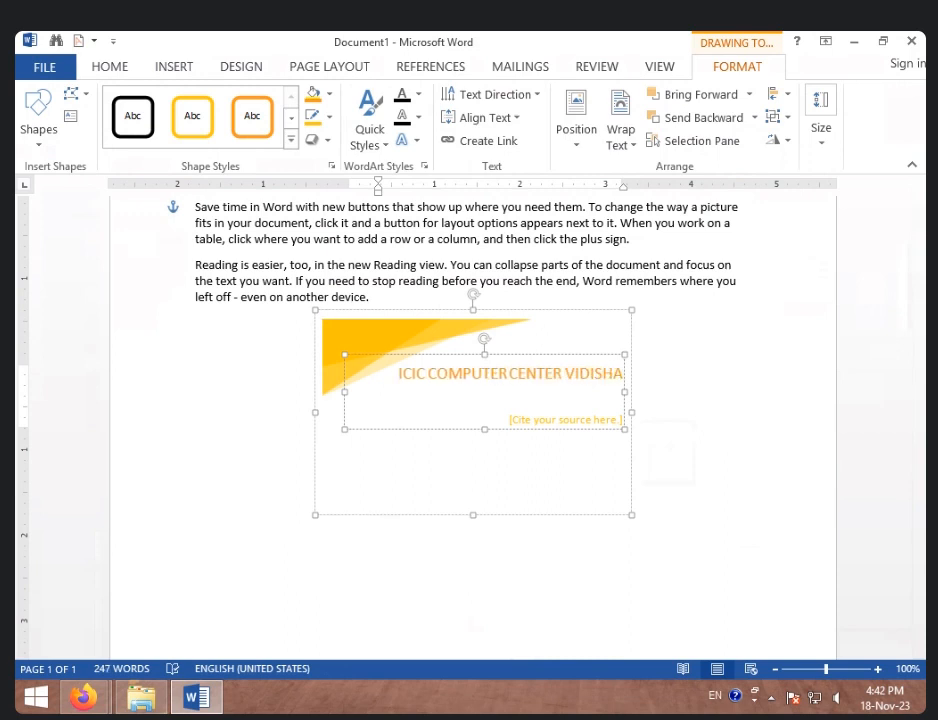
{"action": "left_click", "coordinate": [712, 446]}
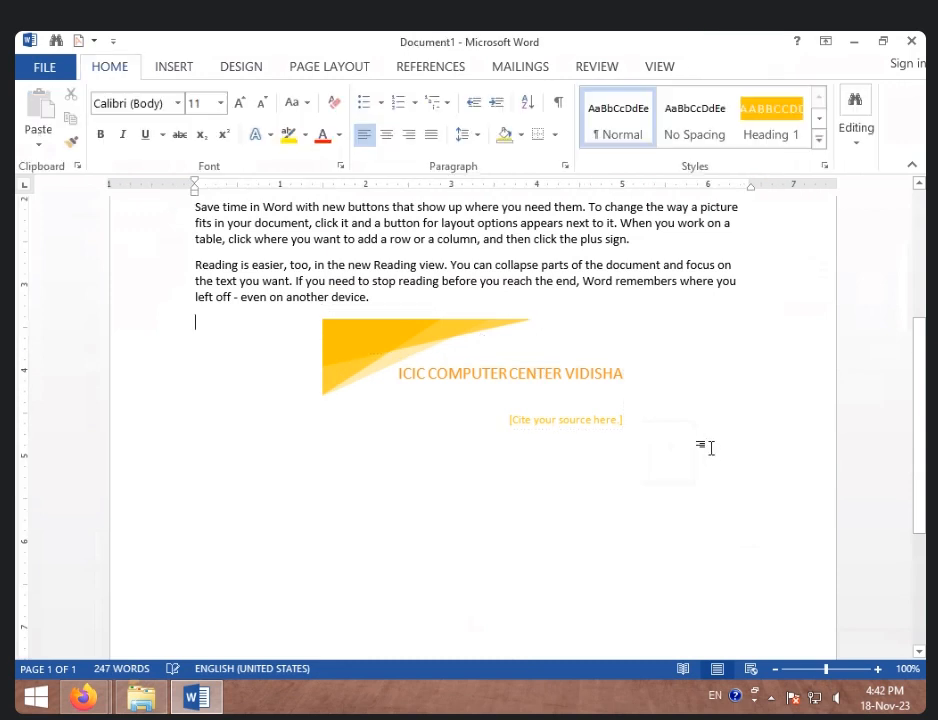
- Move the quote text box up to the start of the first paragraph so the text wraps beside it
{"action": "scroll", "coordinate": [713, 448], "scroll_direction": "up", "scroll_amount": 2}
{"action": "scroll", "coordinate": [713, 448], "scroll_direction": "up", "scroll_amount": 1}
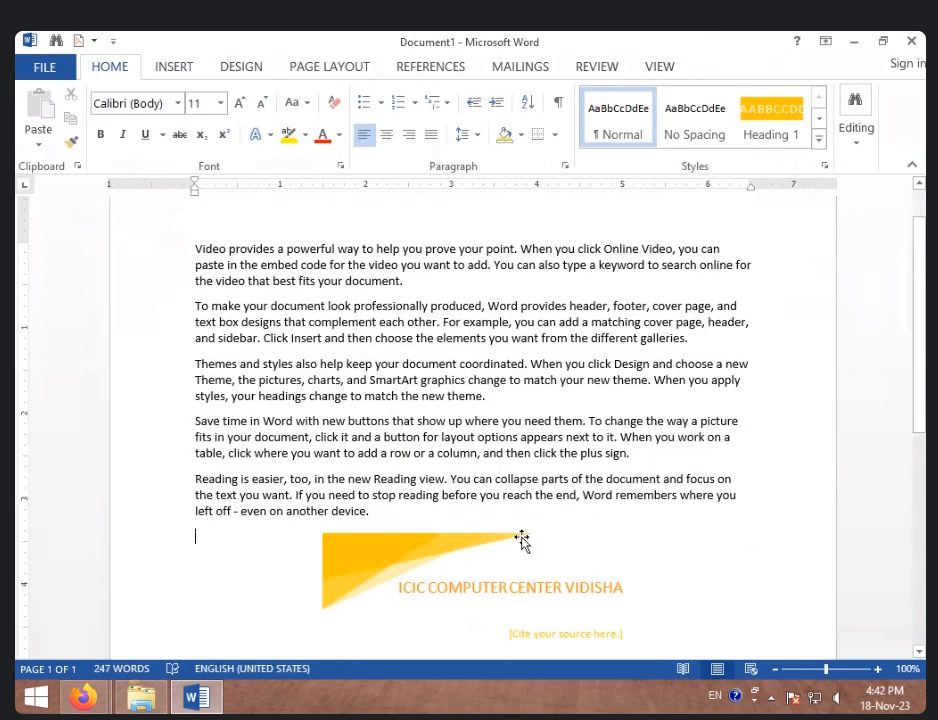
{"action": "left_click", "coordinate": [562, 552]}
{"action": "left_click_drag", "start_coordinate": [564, 554], "coordinate": [563, 331]}
{"action": "scroll", "coordinate": [567, 331], "scroll_direction": "up", "scroll_amount": 1}
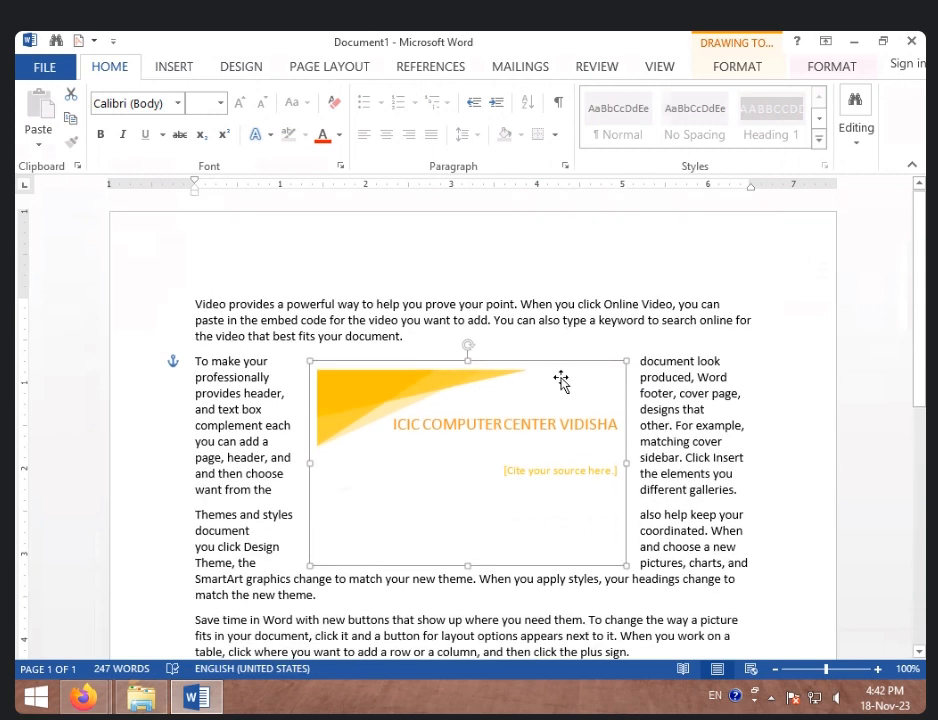
{"action": "left_click_drag", "start_coordinate": [557, 387], "coordinate": [414, 328]}
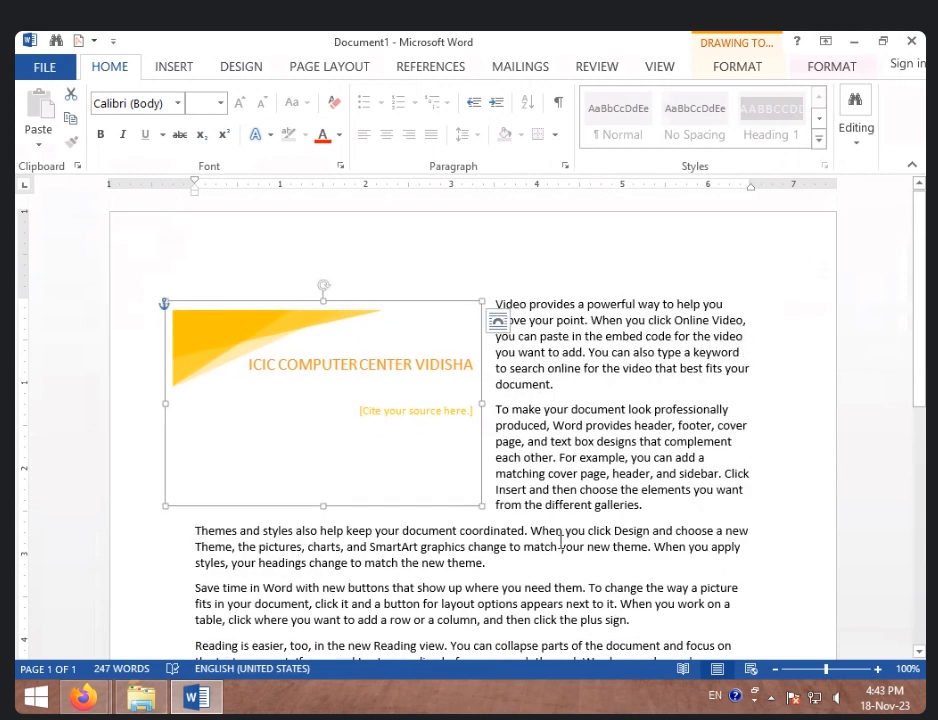
- Delete the whole quote text box from the document
{"action": "left_click", "coordinate": [458, 485]}
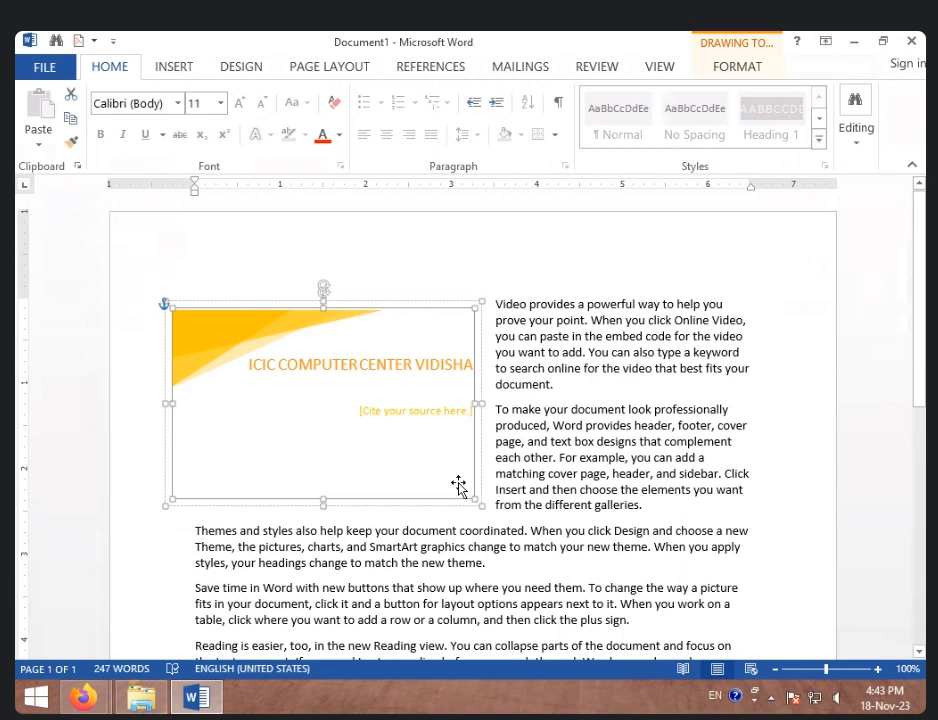
{"action": "left_click", "coordinate": [455, 506]}
{"action": "key", "text": "Delete"}
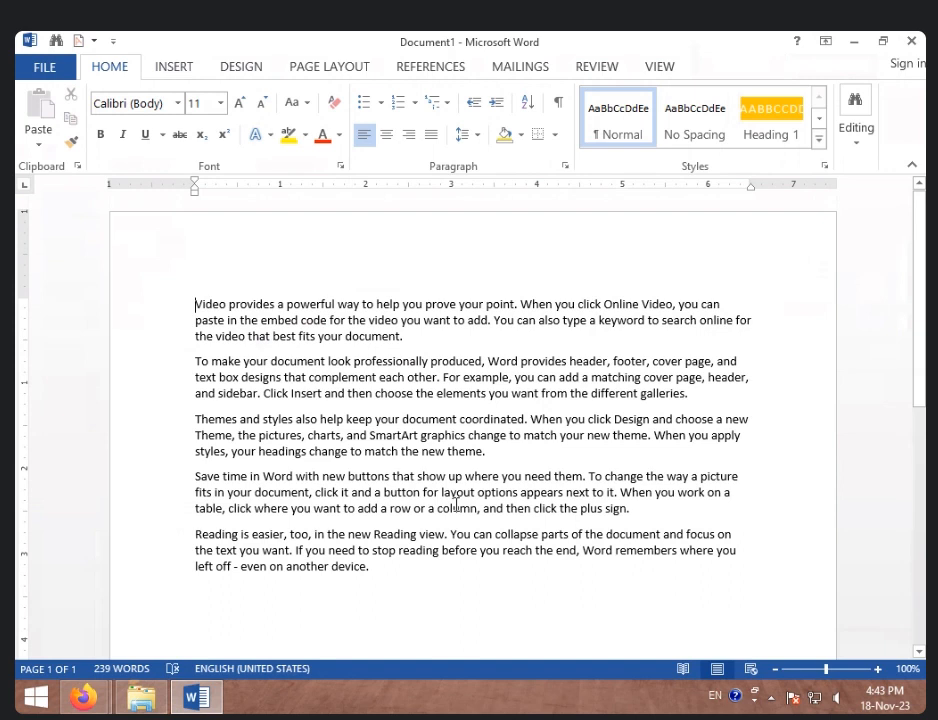
- Insert the saved "Video provides" AutoText entry on the empty line below the last paragraph
{"action": "left_click", "coordinate": [186, 69]}
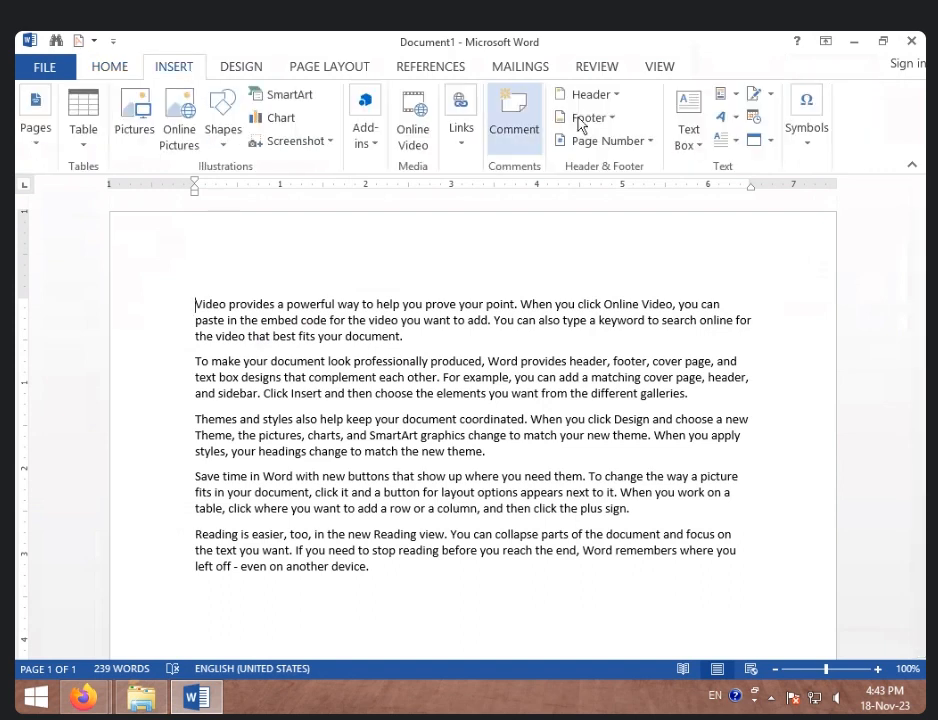
{"action": "left_click", "coordinate": [735, 96]}
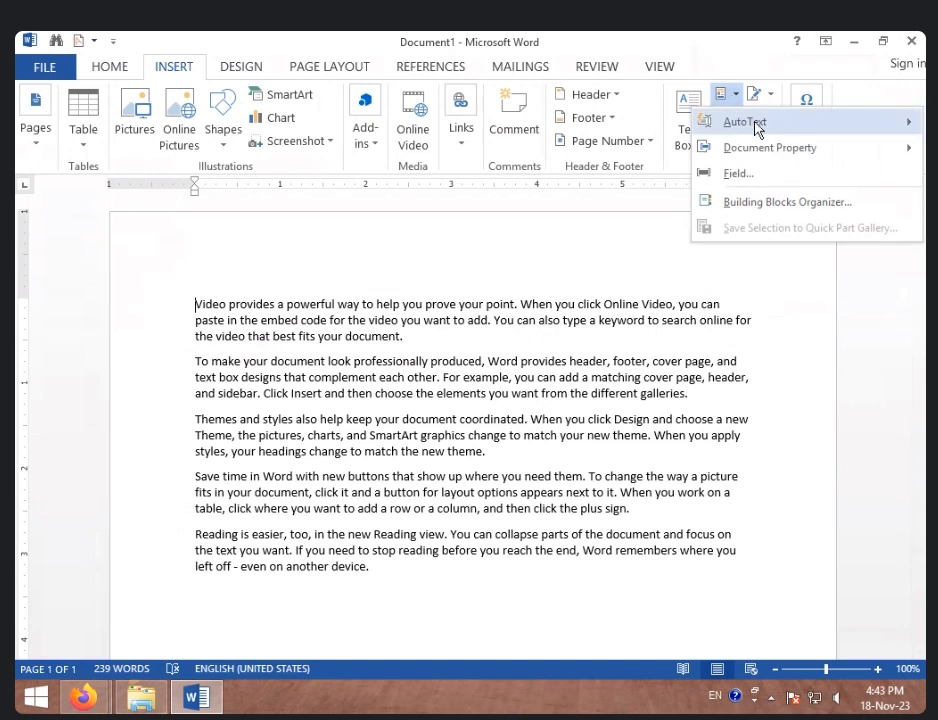
{"action": "mouse_move", "coordinate": [740, 121]}
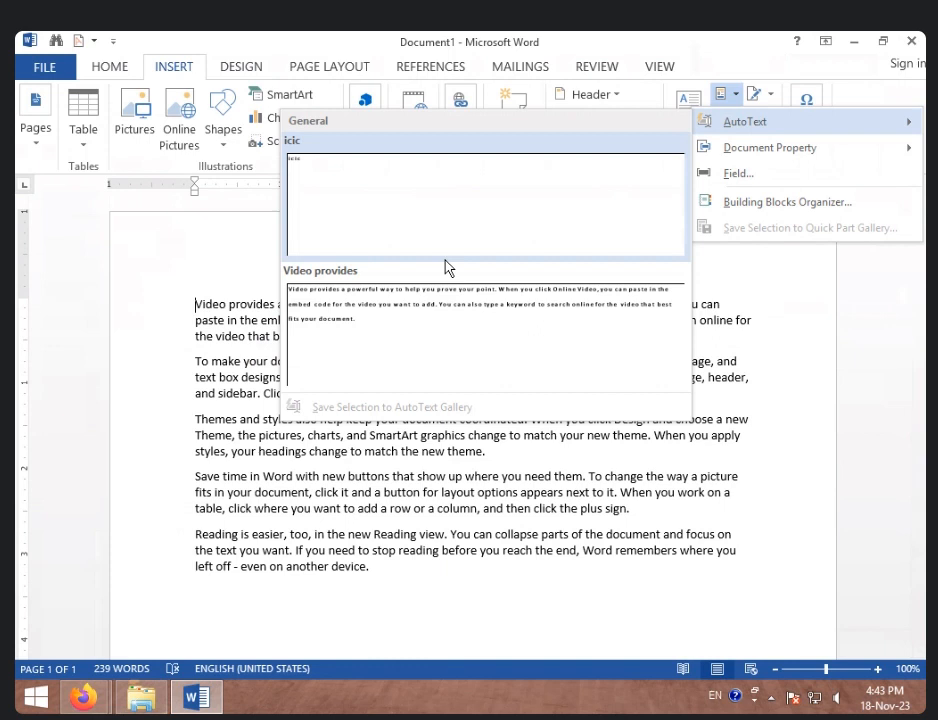
{"action": "left_click", "coordinate": [433, 507]}
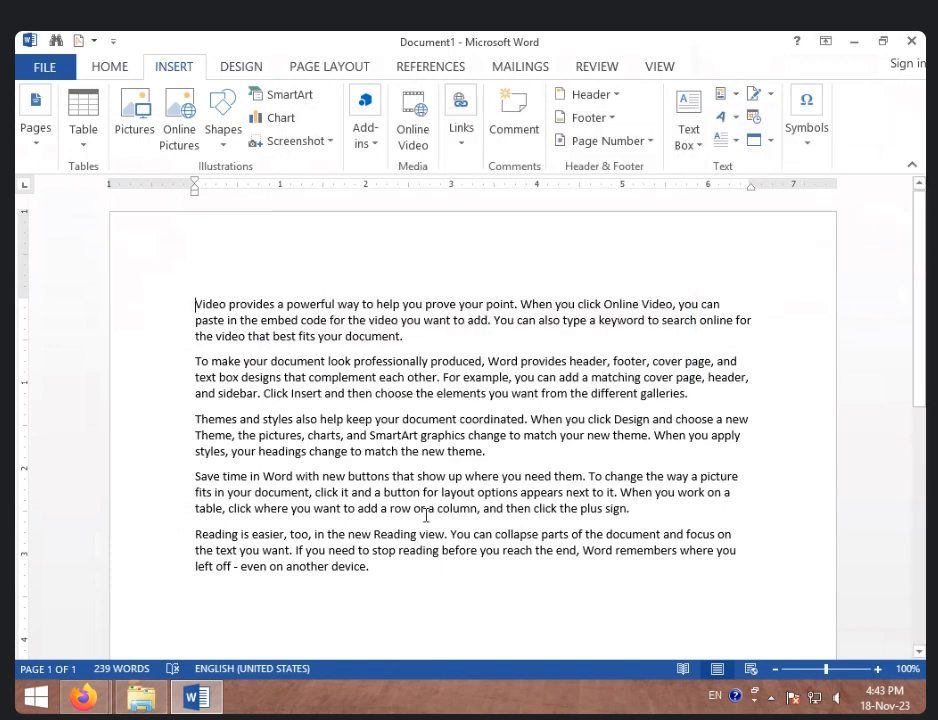
{"action": "left_click", "coordinate": [206, 603]}
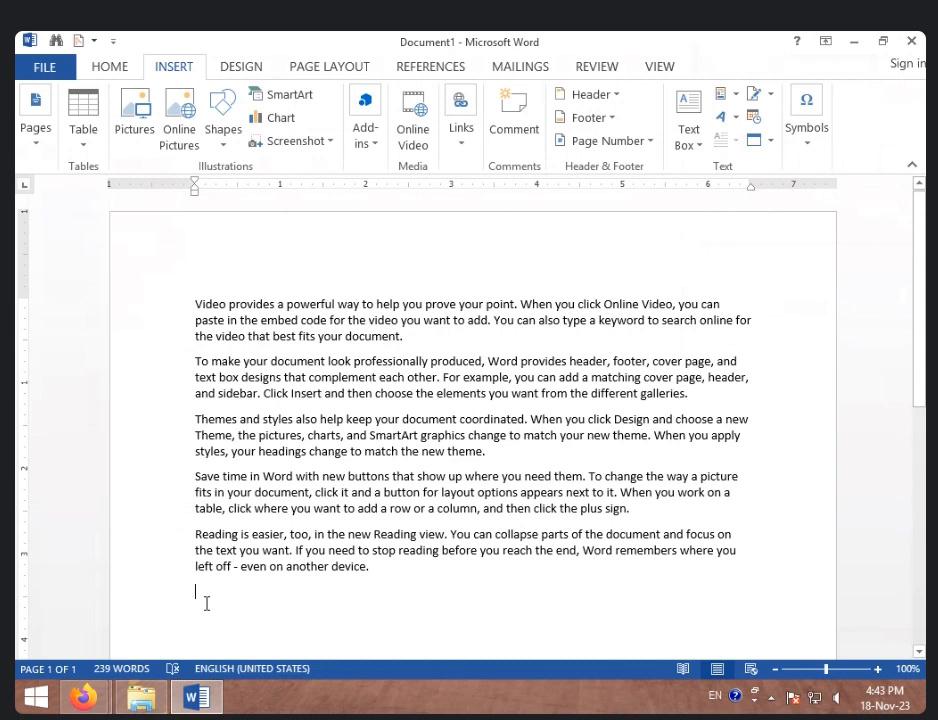
{"action": "left_click", "coordinate": [734, 96]}
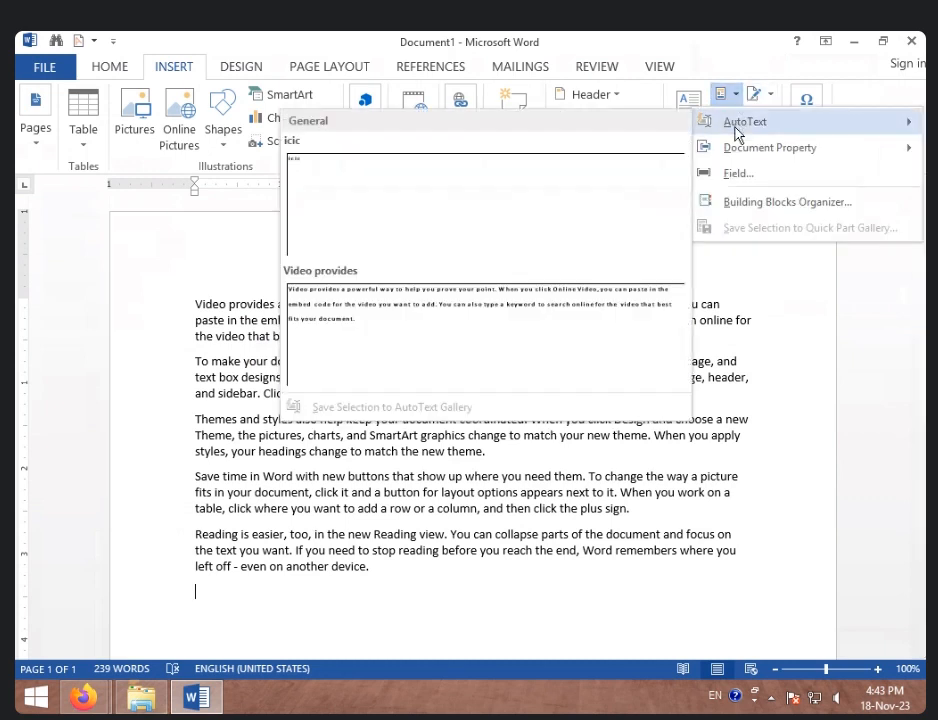
{"action": "left_click", "coordinate": [366, 308]}
{"action": "scroll", "coordinate": [410, 333], "scroll_direction": "up", "scroll_amount": 5}
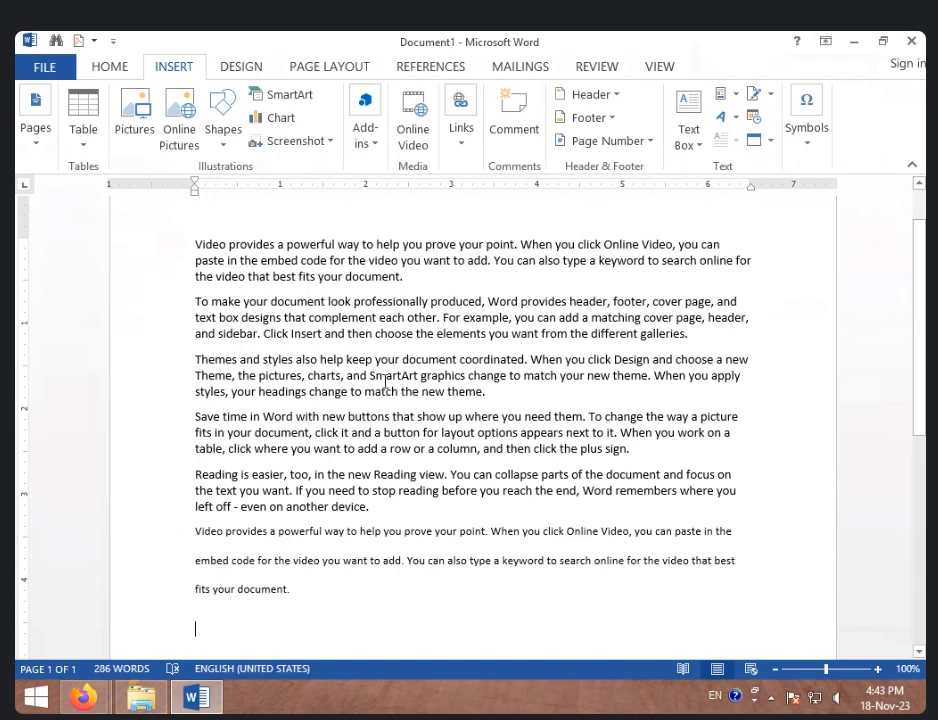
- Insert the Company Address document property on the empty line below the last paragraph
{"action": "scroll", "coordinate": [581, 217], "scroll_direction": "up", "scroll_amount": 2}
{"action": "left_click", "coordinate": [728, 100]}
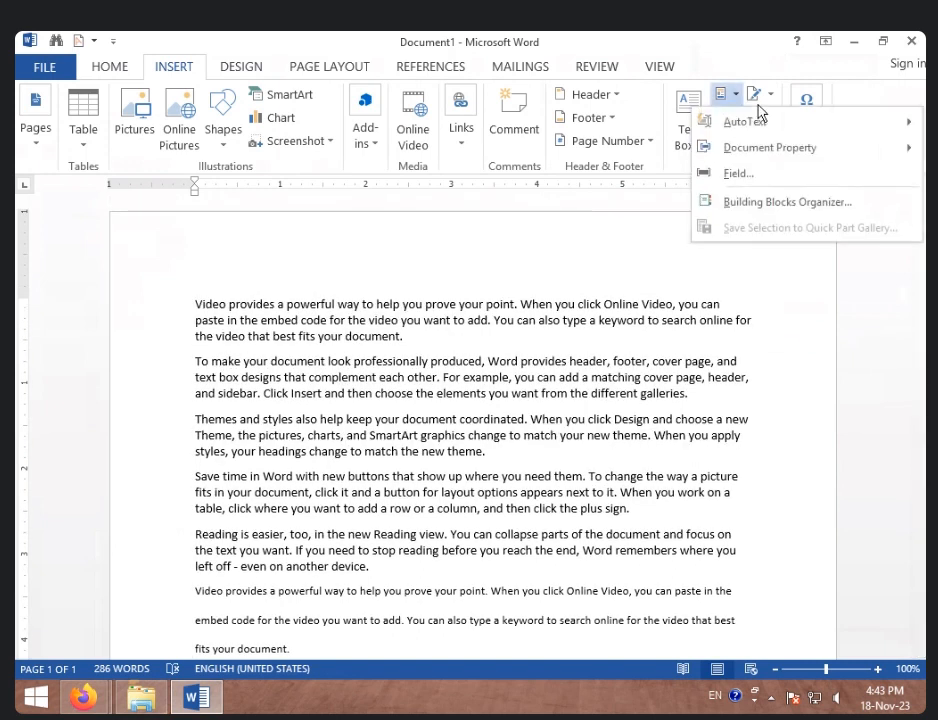
{"action": "mouse_move", "coordinate": [781, 158]}
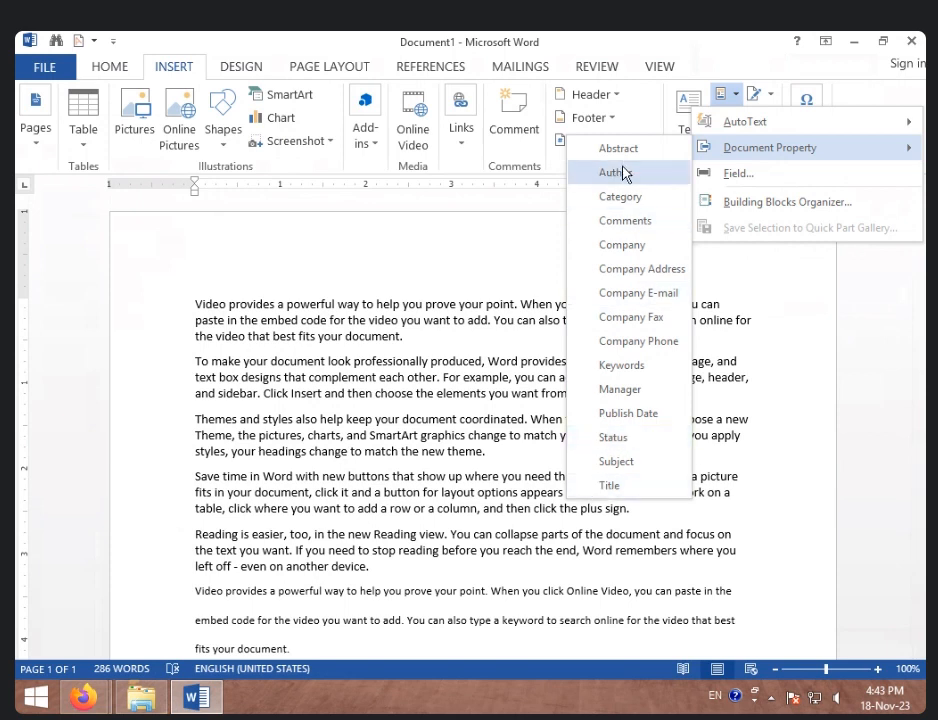
{"action": "left_click", "coordinate": [376, 403]}
{"action": "scroll", "coordinate": [376, 403], "scroll_direction": "down", "scroll_amount": 3}
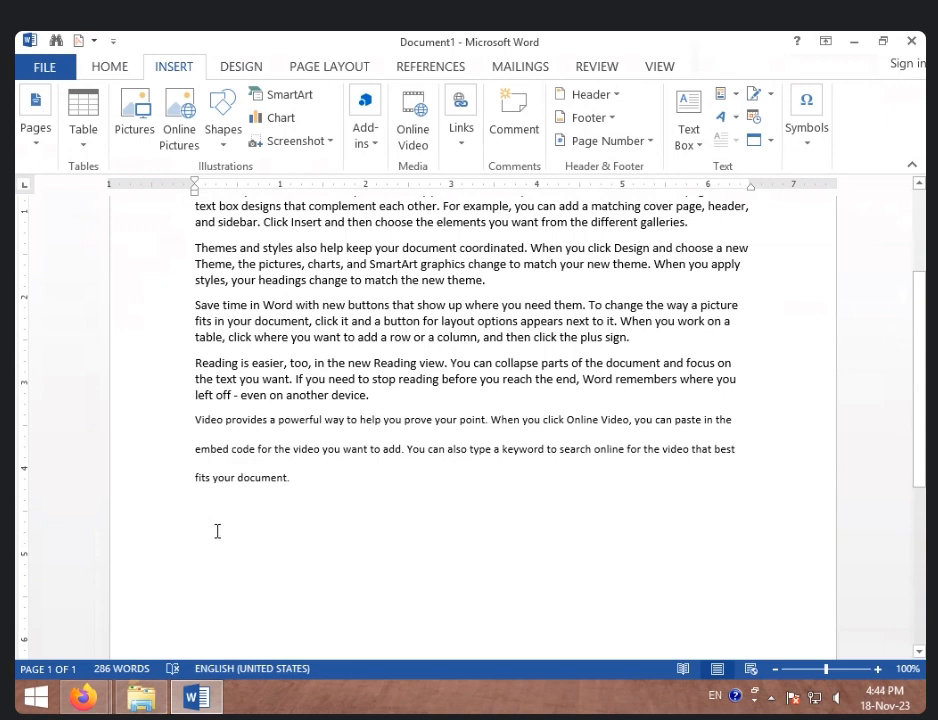
{"action": "left_click", "coordinate": [738, 97]}
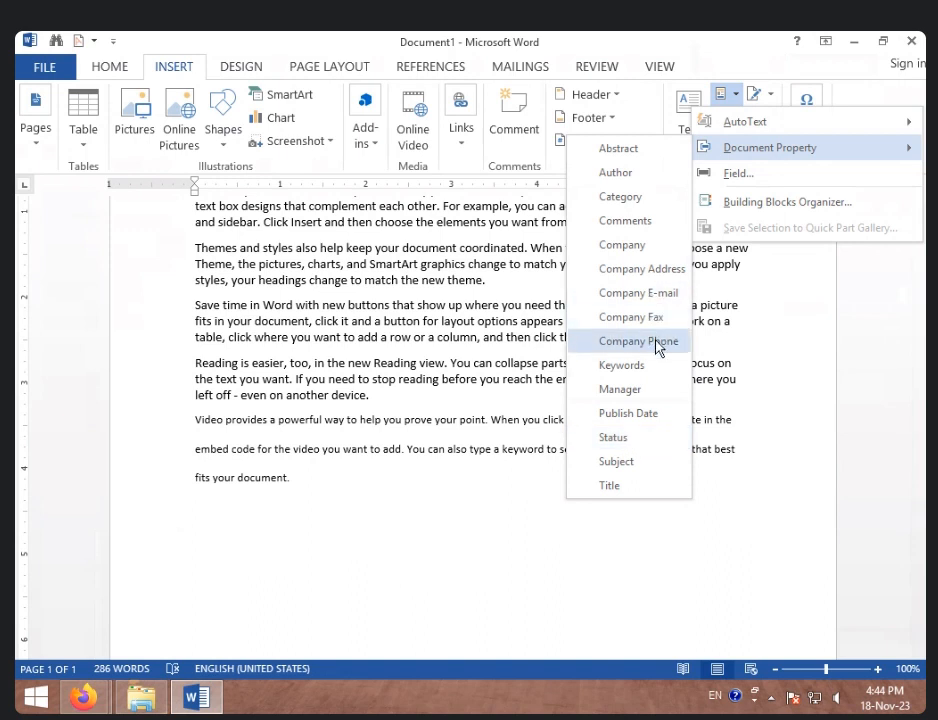
{"action": "left_click", "coordinate": [626, 270]}
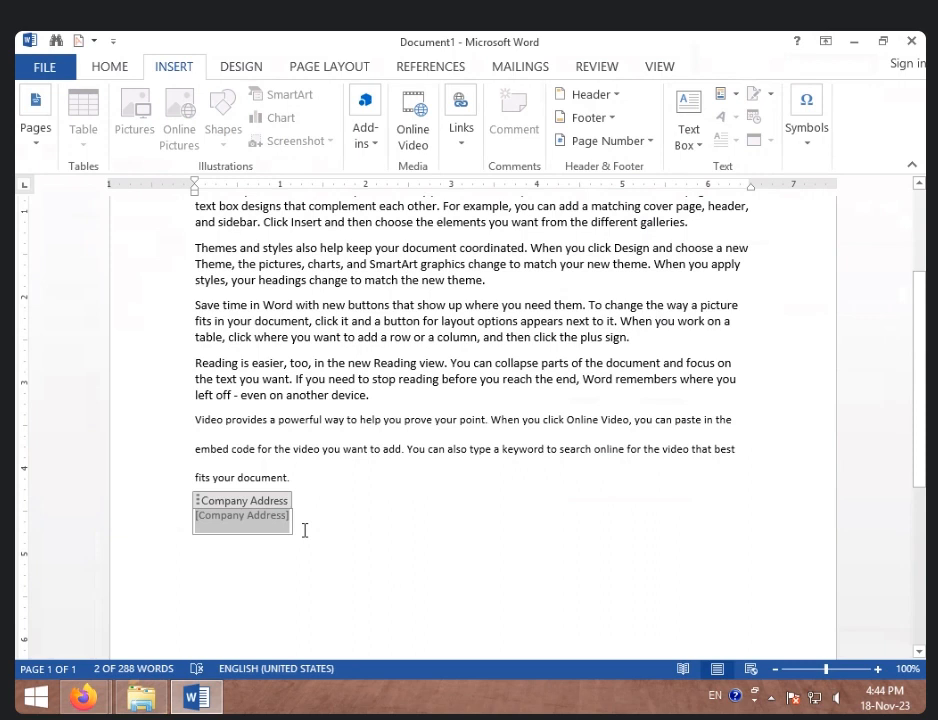
- Replace the Company Address placeholder with the company's address and leave the field
{"action": "type", "text": "DURHGA"}
{"action": "key", "text": "BackSpace"}
{"action": "key", "text": "BackSpace"}
{"action": "key", "text": "BackSpace"}
{"action": "type", "text": "GA "}
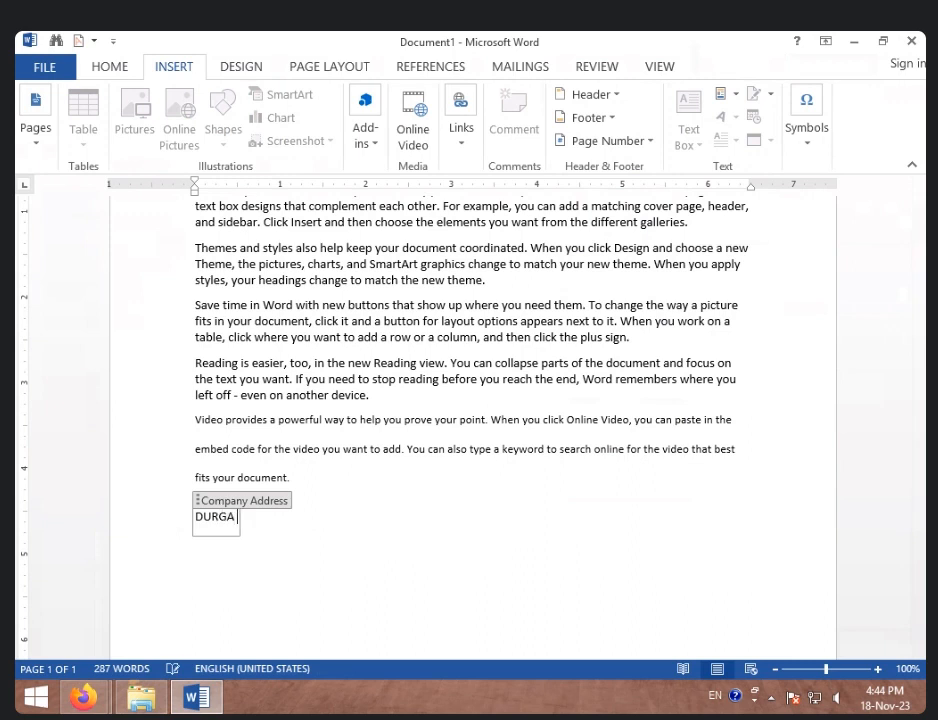
{"action": "type", "text": "NAGAR VIDISHA"}
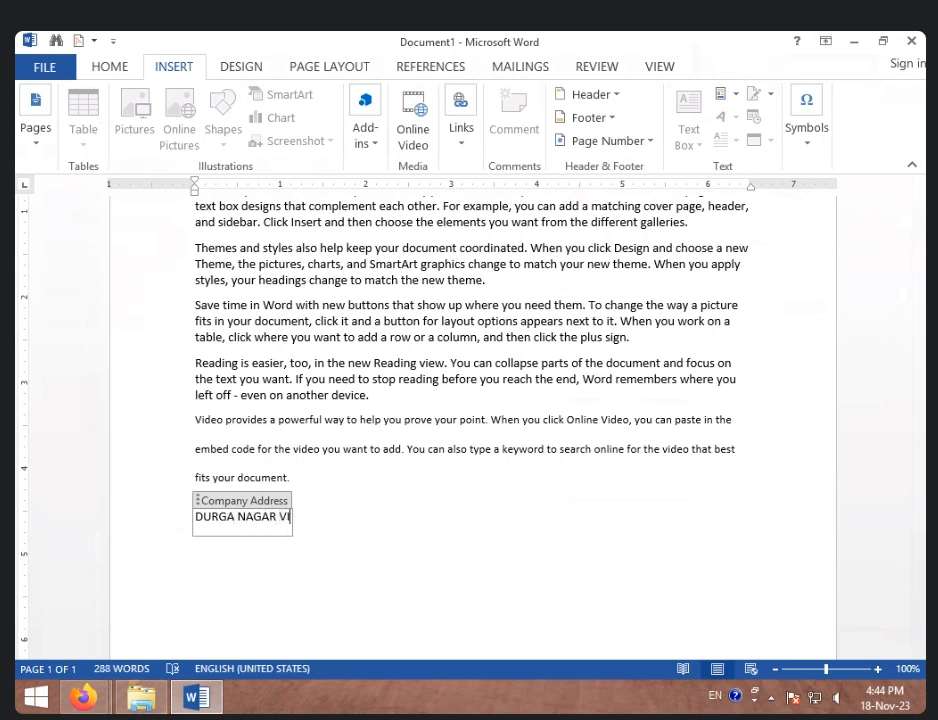
{"action": "left_click", "coordinate": [383, 523]}
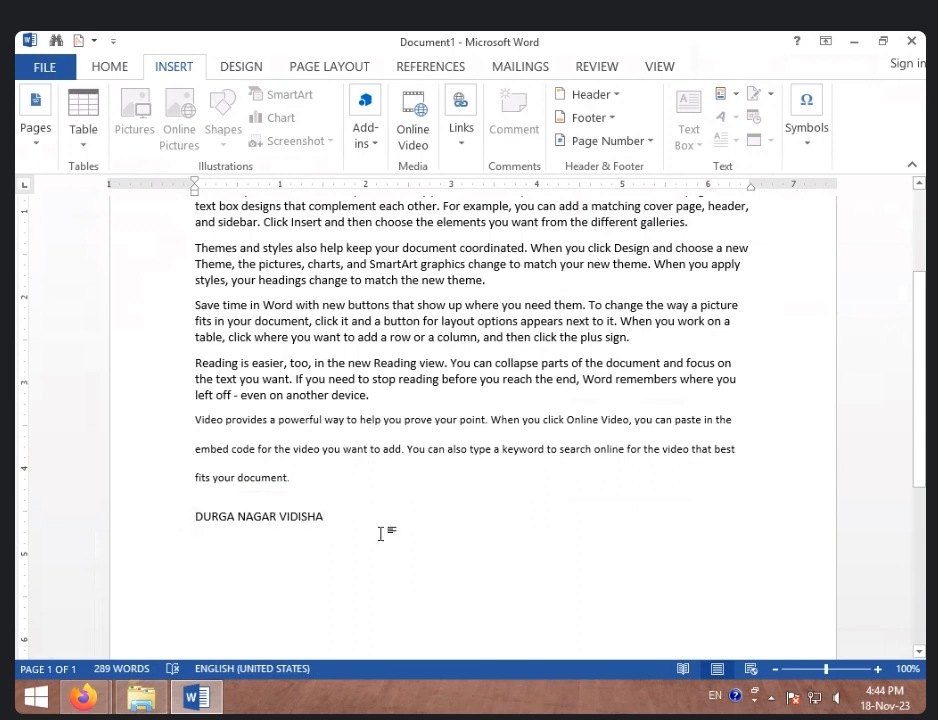
{"action": "left_click", "coordinate": [310, 517]}
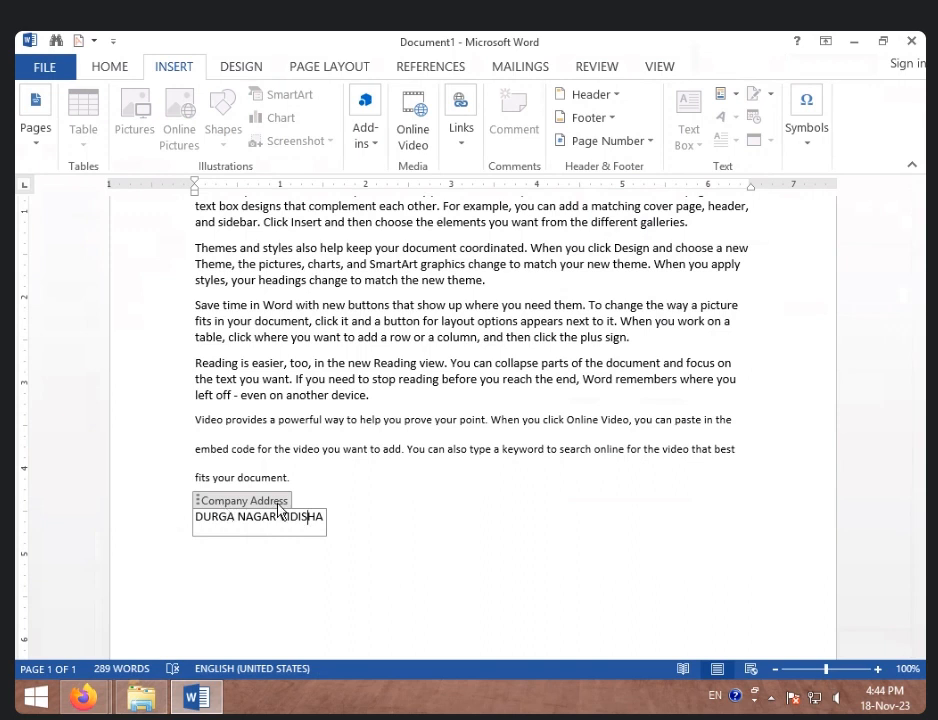
{"action": "left_click", "coordinate": [343, 509]}
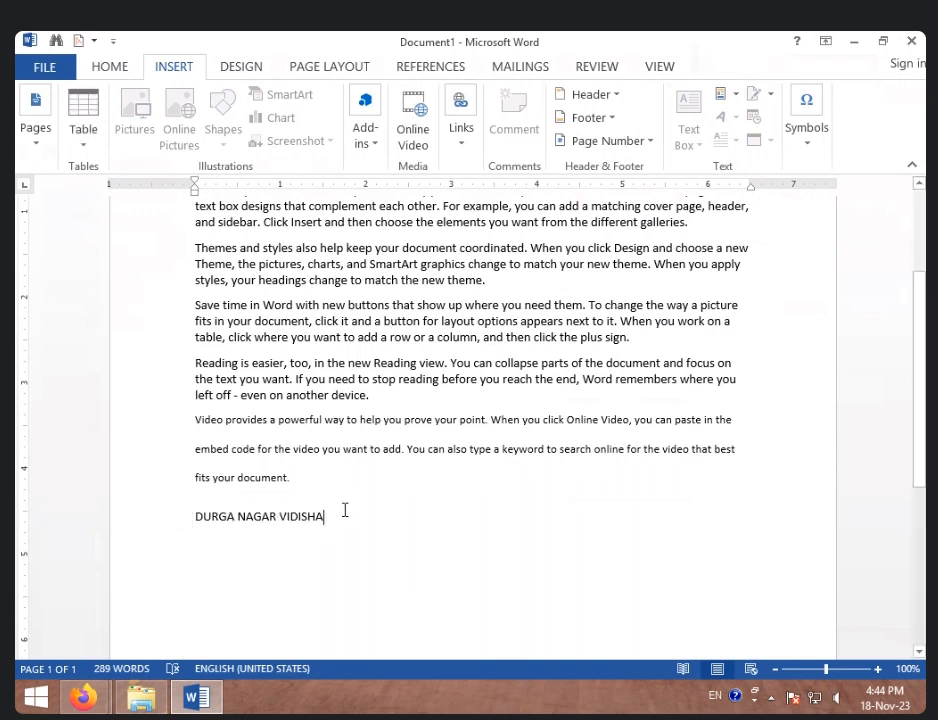
- Return to the end of the first paragraph and review the document properties available for insertion
{"action": "left_click", "coordinate": [554, 305]}
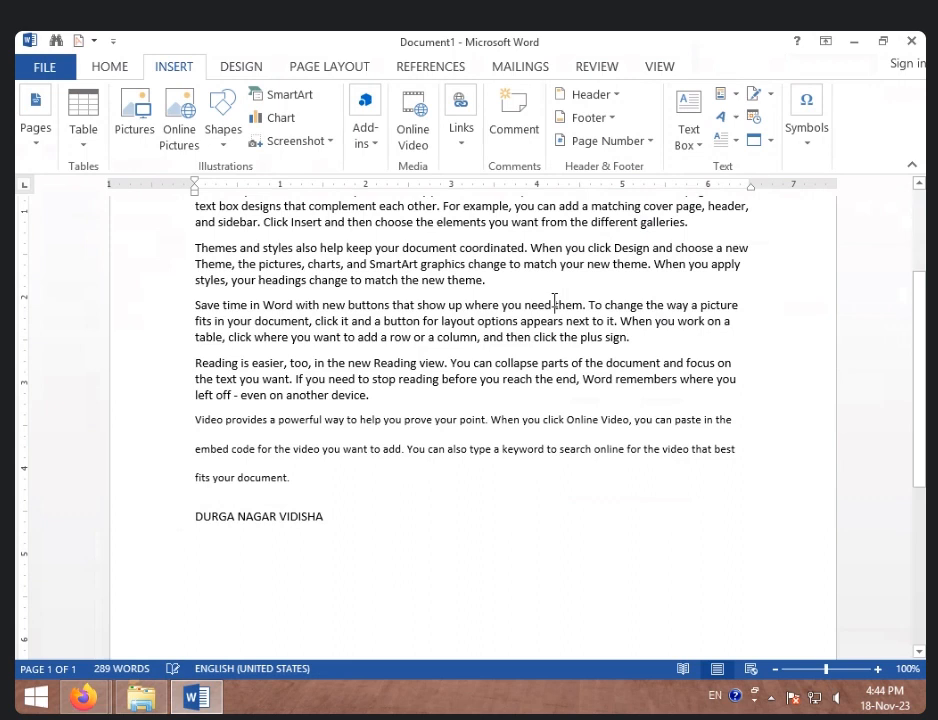
{"action": "key", "text": "Up"}
{"action": "key", "text": "Up"}
{"action": "key", "text": "Up"}
{"action": "key", "text": "Up"}
{"action": "key", "text": "Up"}
{"action": "key", "text": "Up"}
{"action": "key", "text": "Up"}
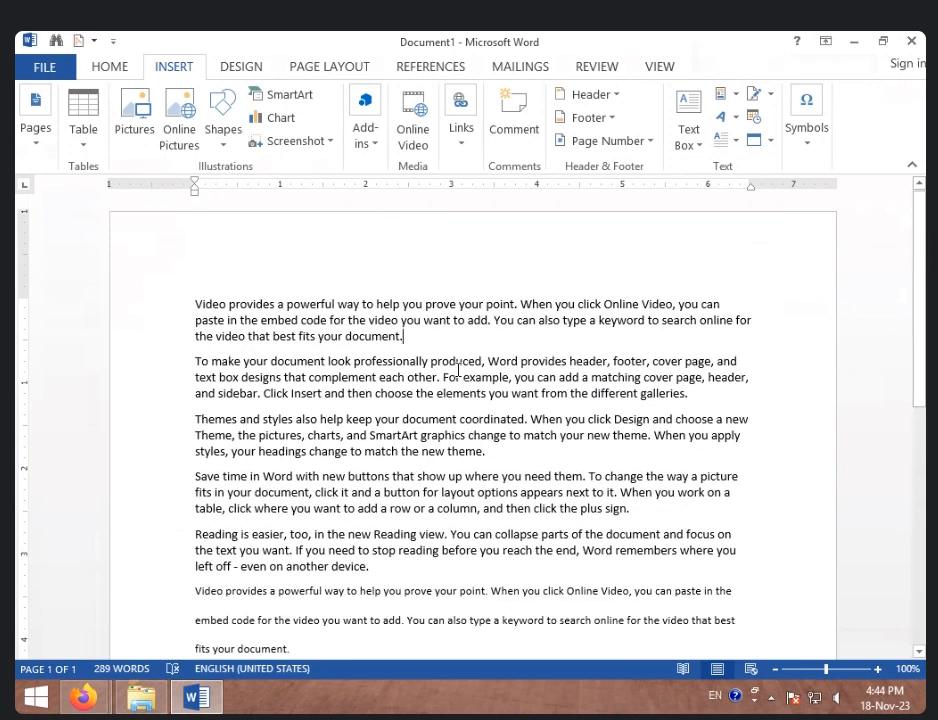
{"action": "left_click", "coordinate": [734, 102]}
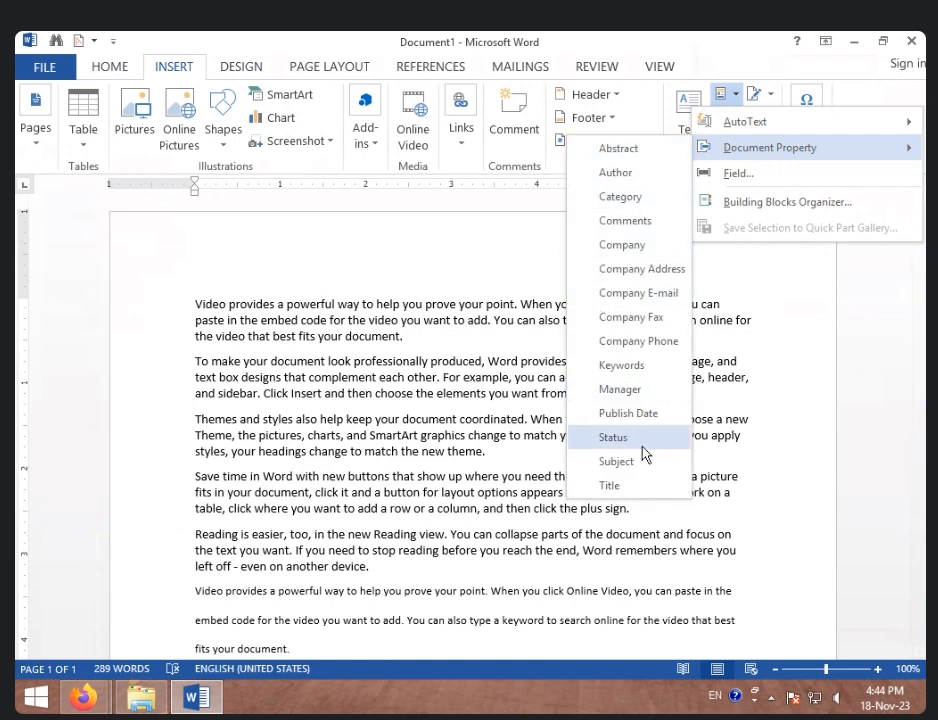
{"action": "left_click", "coordinate": [502, 255]}
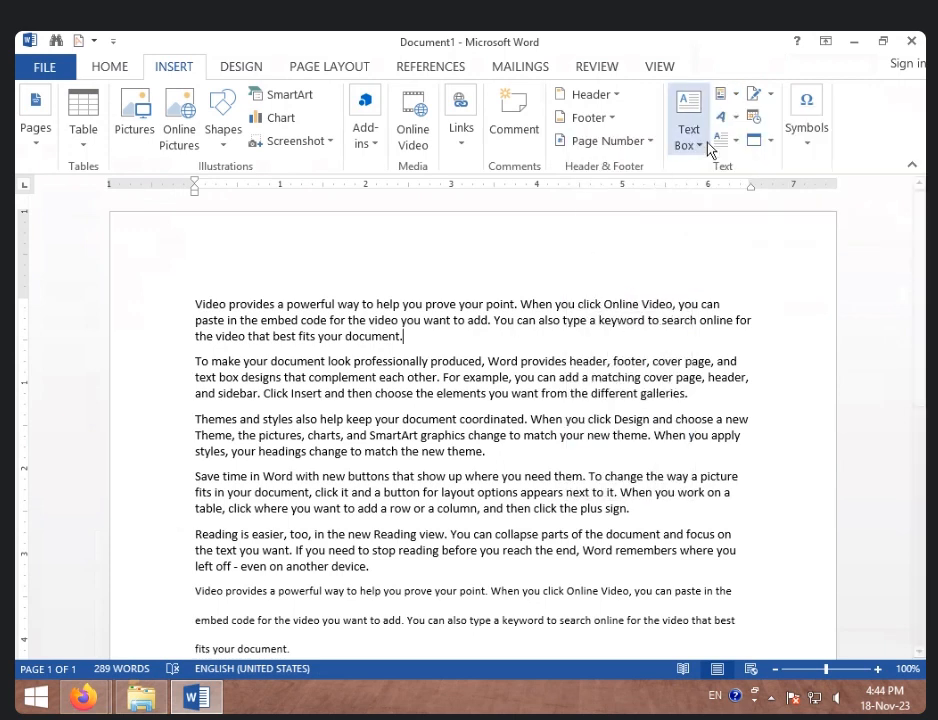
- Examine the Bibliography field in the Field dialog without inserting it, and locate the matching Bibliography command among the reference tools
{"action": "left_click", "coordinate": [722, 94]}
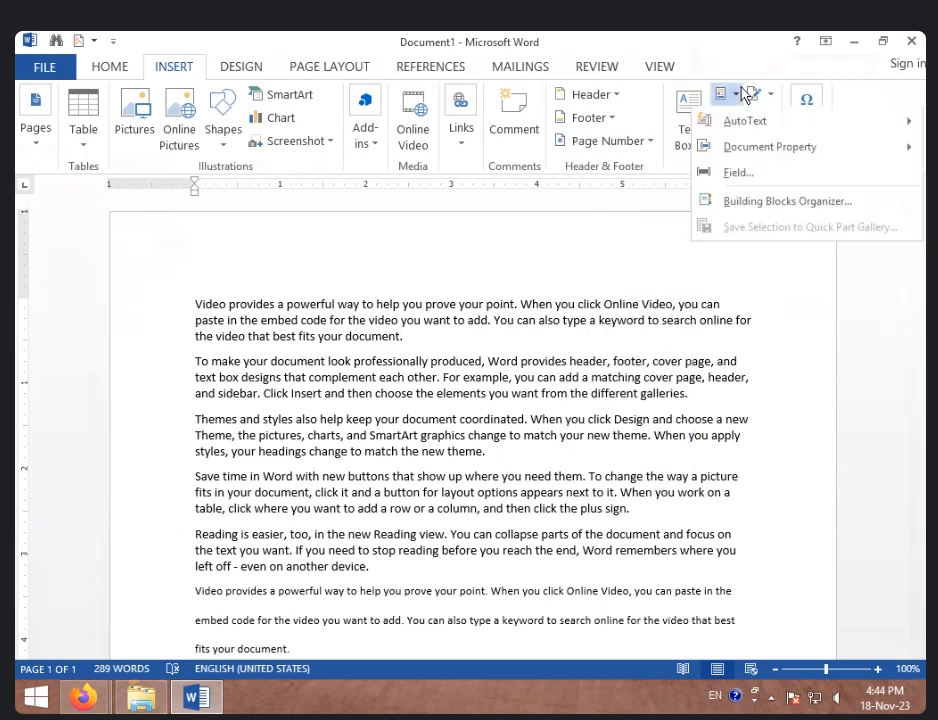
{"action": "left_click", "coordinate": [766, 188]}
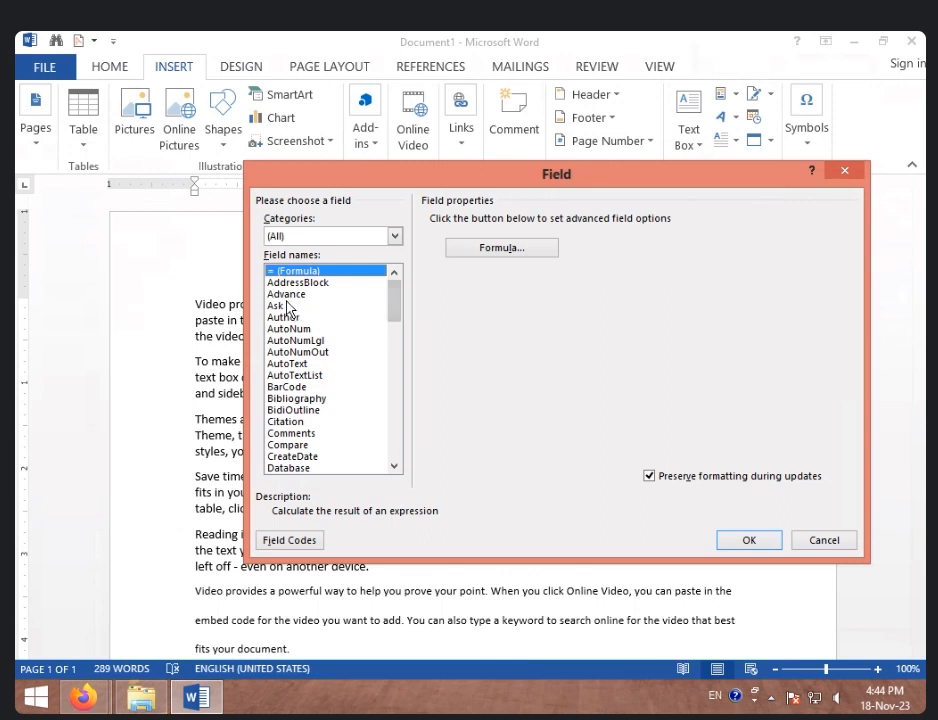
{"action": "left_click_drag", "start_coordinate": [300, 300], "coordinate": [309, 404]}
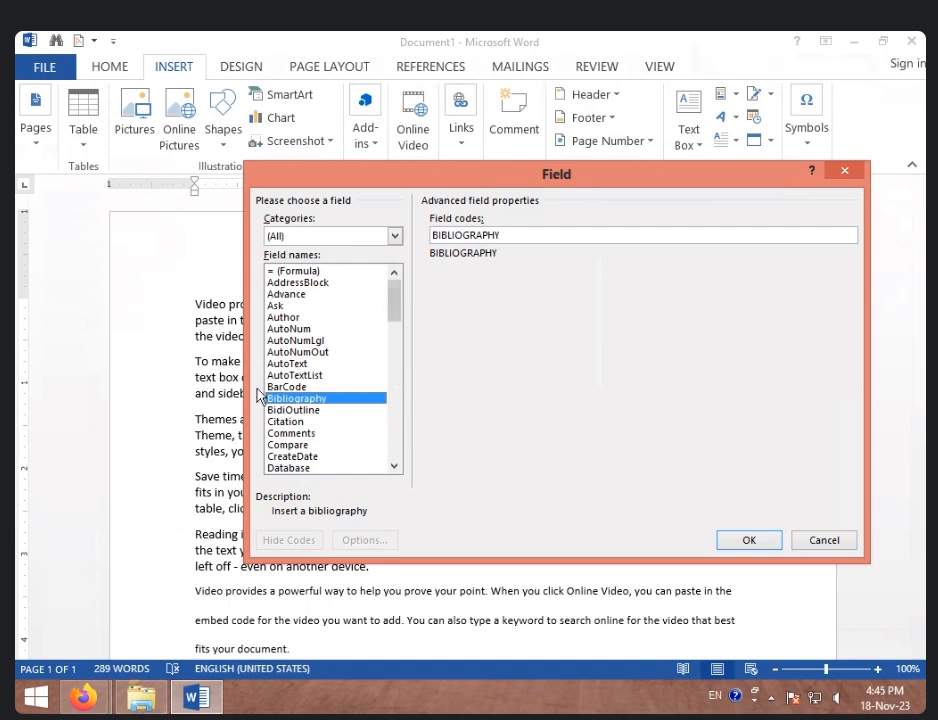
{"action": "left_click", "coordinate": [864, 178]}
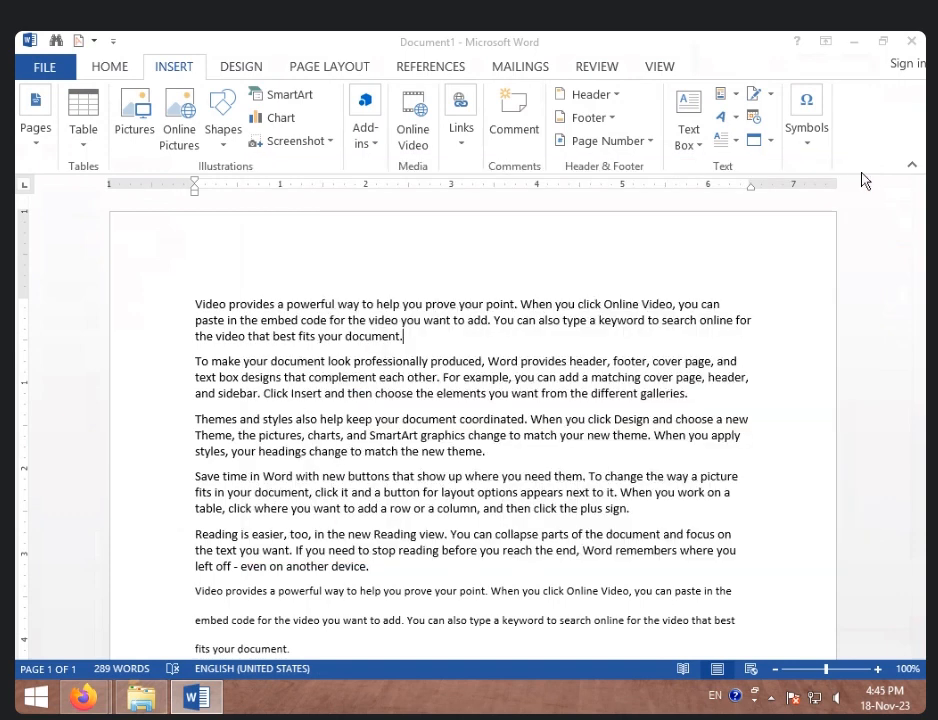
{"action": "left_click", "coordinate": [440, 67]}
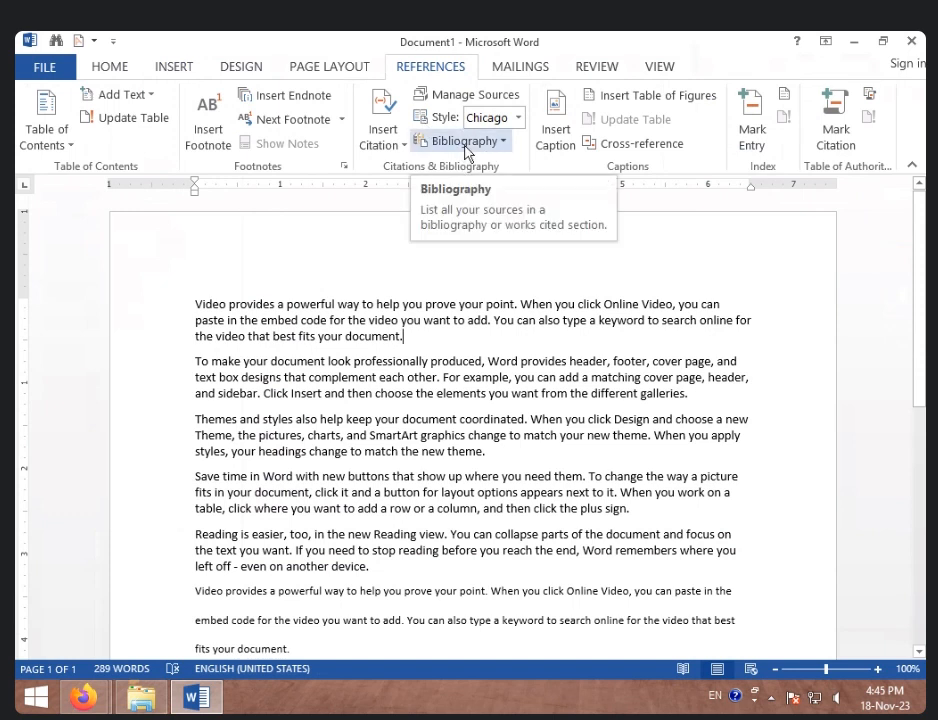
{"action": "left_click", "coordinate": [170, 62]}
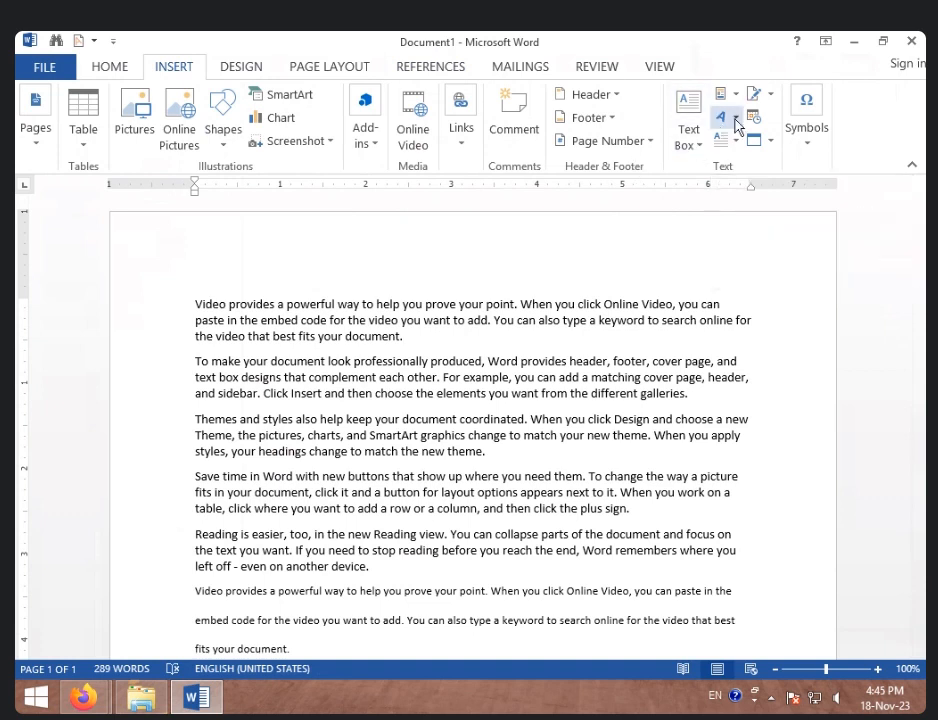
- Clear the whole document and insert a WordArt object in the orange gradient style with reflection
{"action": "key", "text": "ctrl+a"}
{"action": "key", "text": "Delete"}
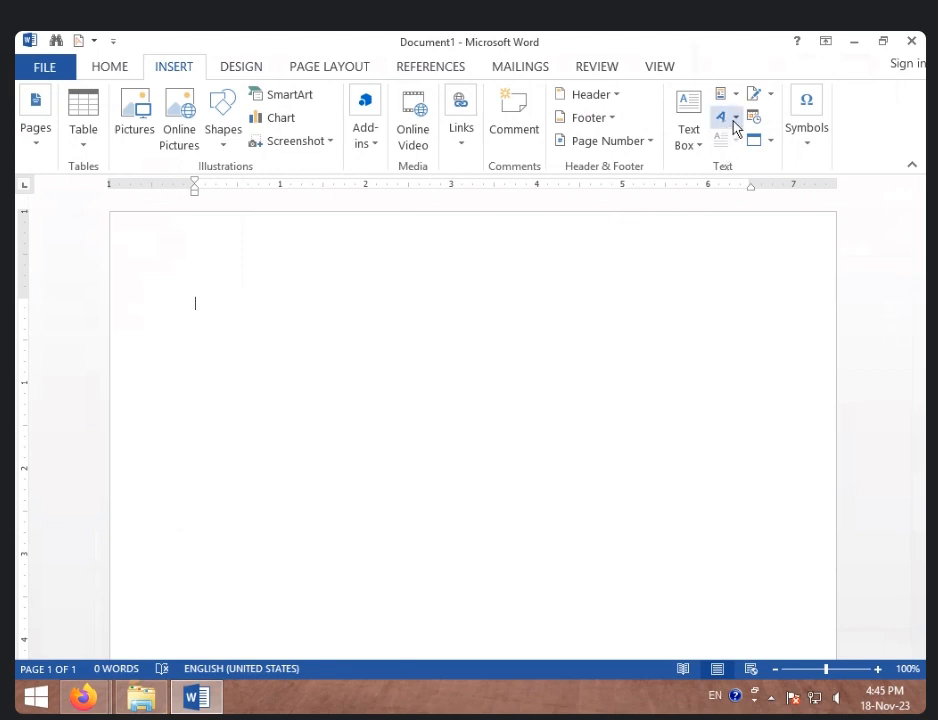
{"action": "left_click", "coordinate": [736, 122]}
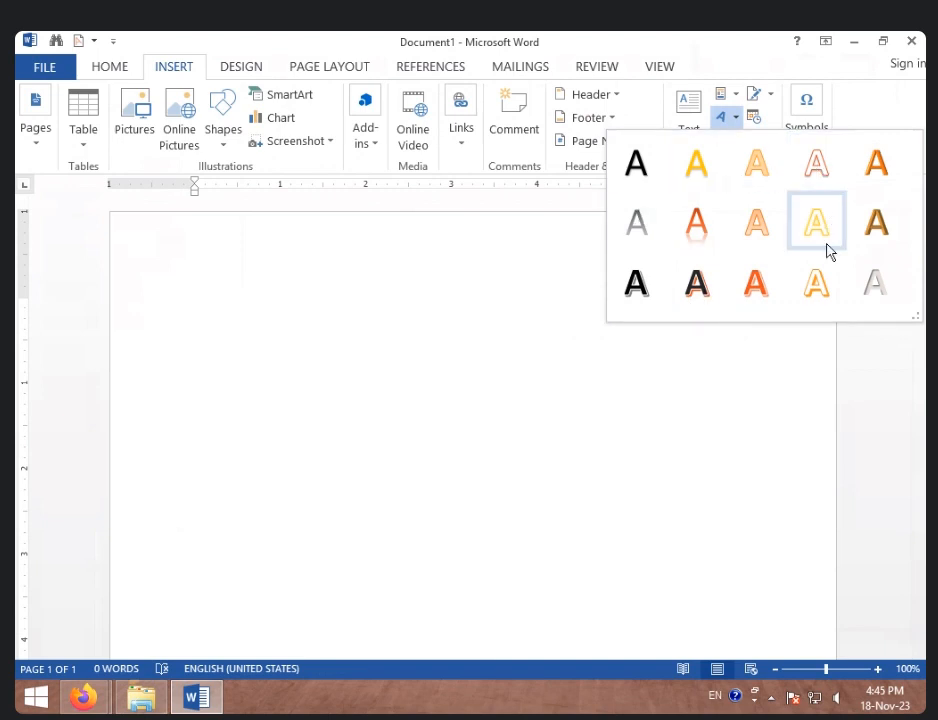
{"action": "left_click", "coordinate": [693, 229]}
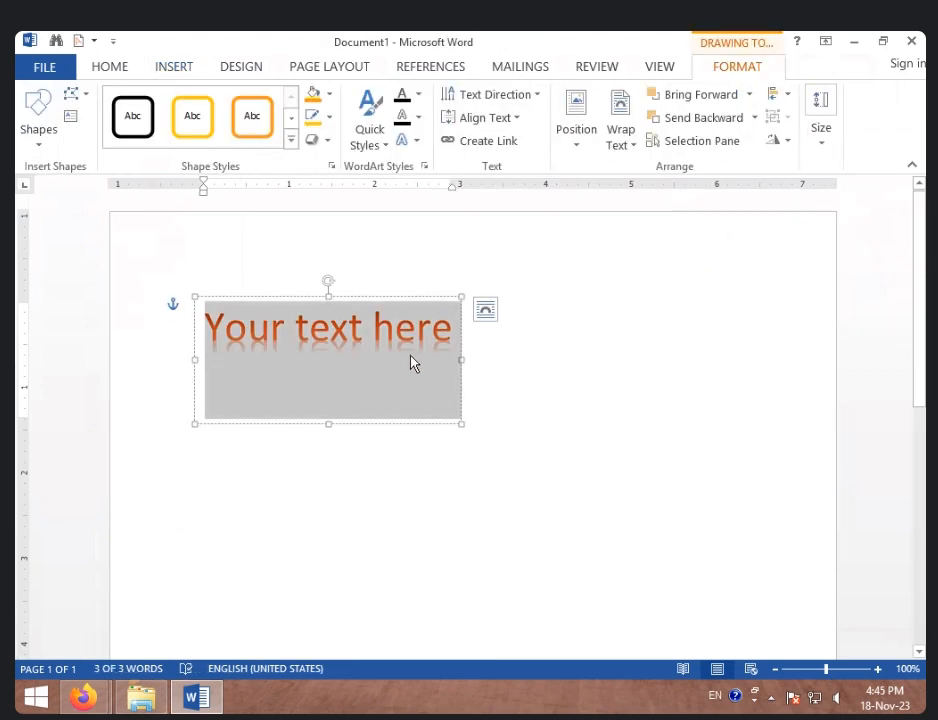
- Replace the WordArt placeholder with "ICIC COMPUTER CENTER VIDISHA" and centre the text
{"action": "type", "text": "ICIC"}
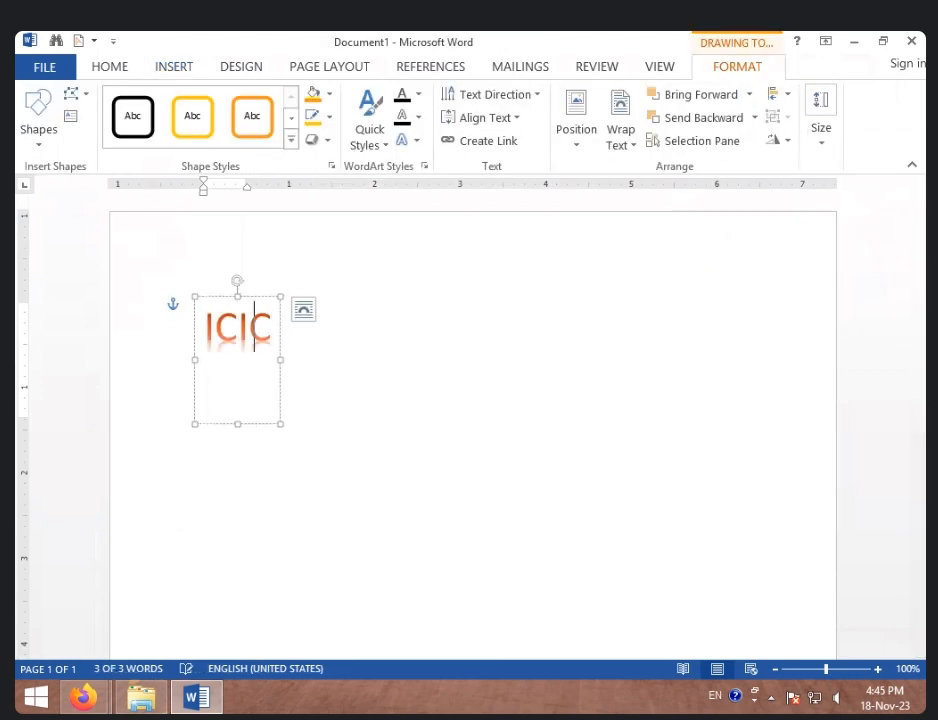
{"action": "type", "text": " COMPUT"}
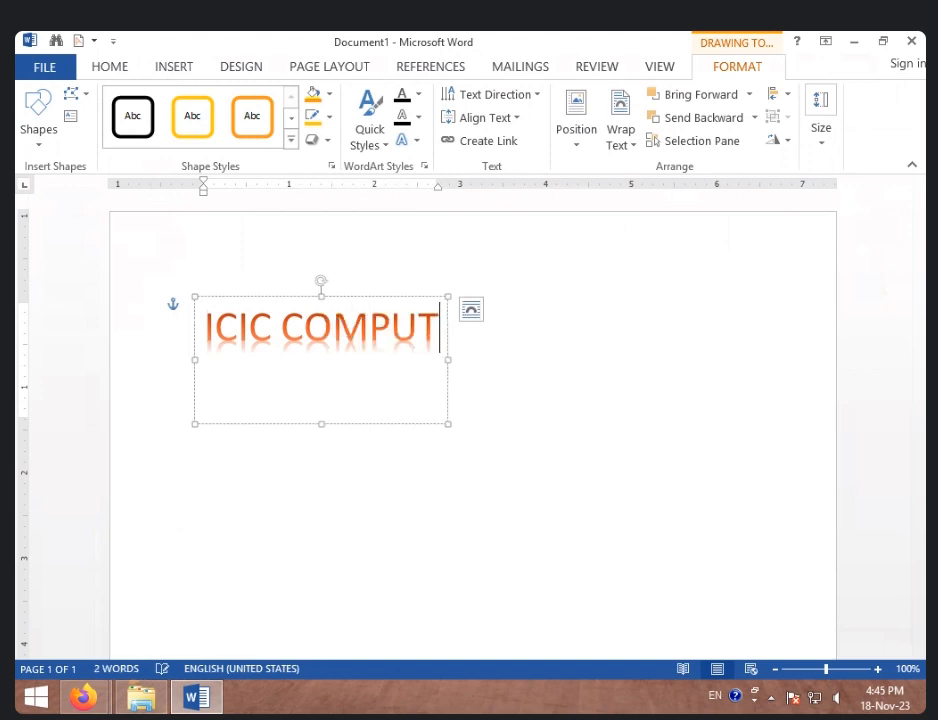
{"action": "type", "text": "ER CENTER VIDS"}
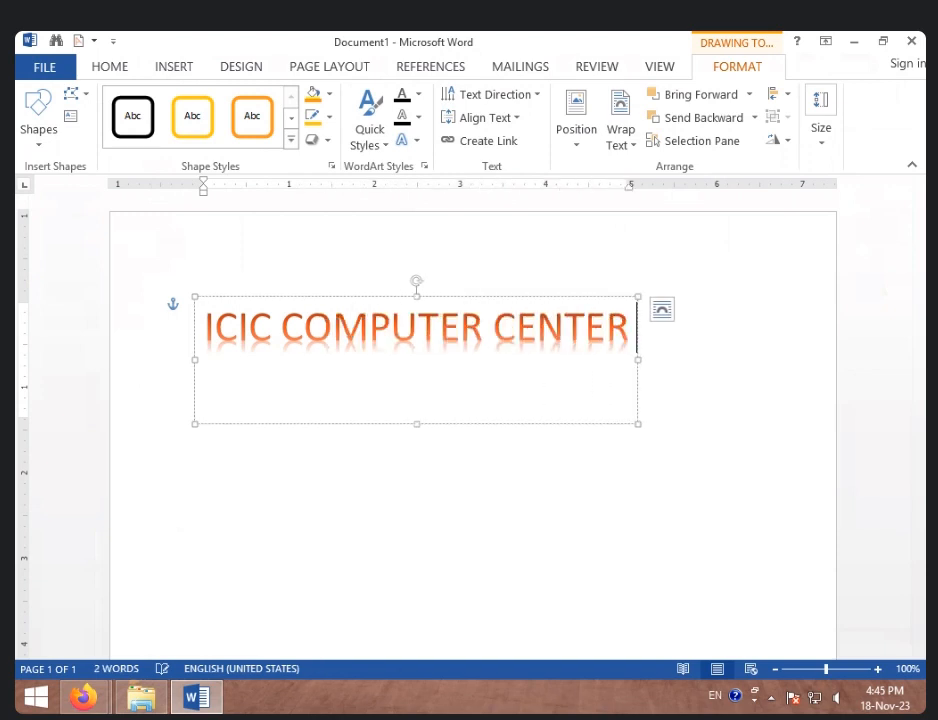
{"action": "key", "text": "BackSpace"}
{"action": "type", "text": "IS"}
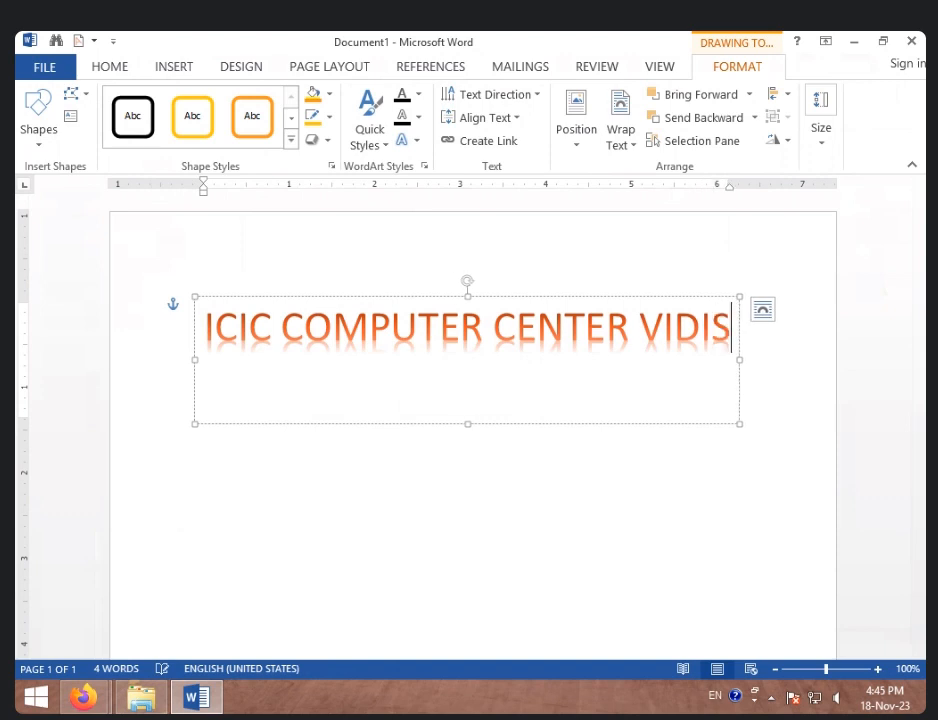
{"action": "type", "text": "HA"}
{"action": "key", "text": "ctrl+e"}
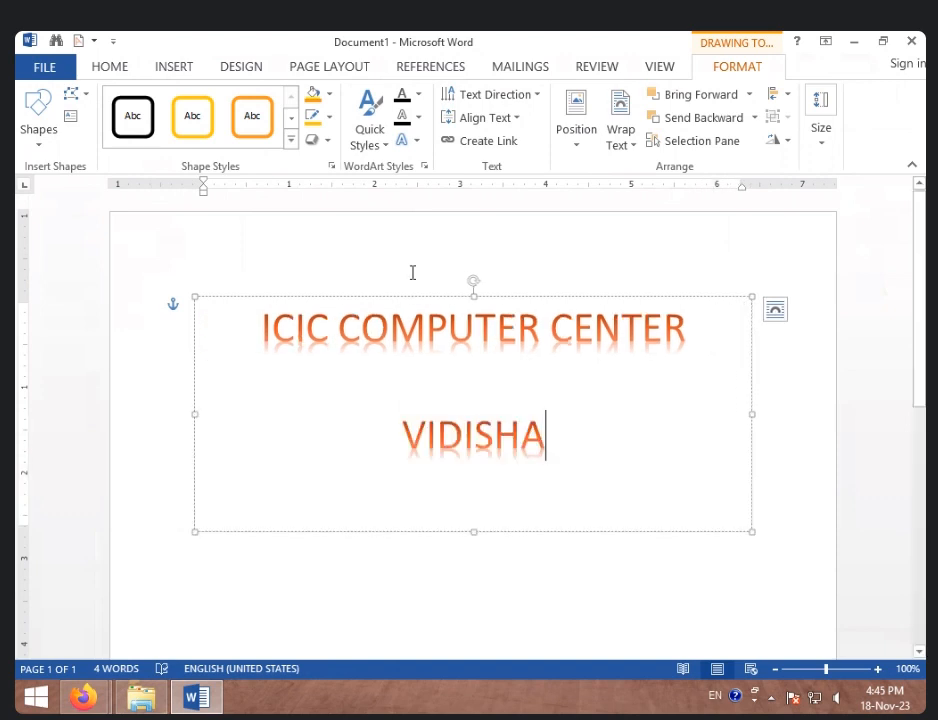
{"action": "left_click", "coordinate": [561, 236]}
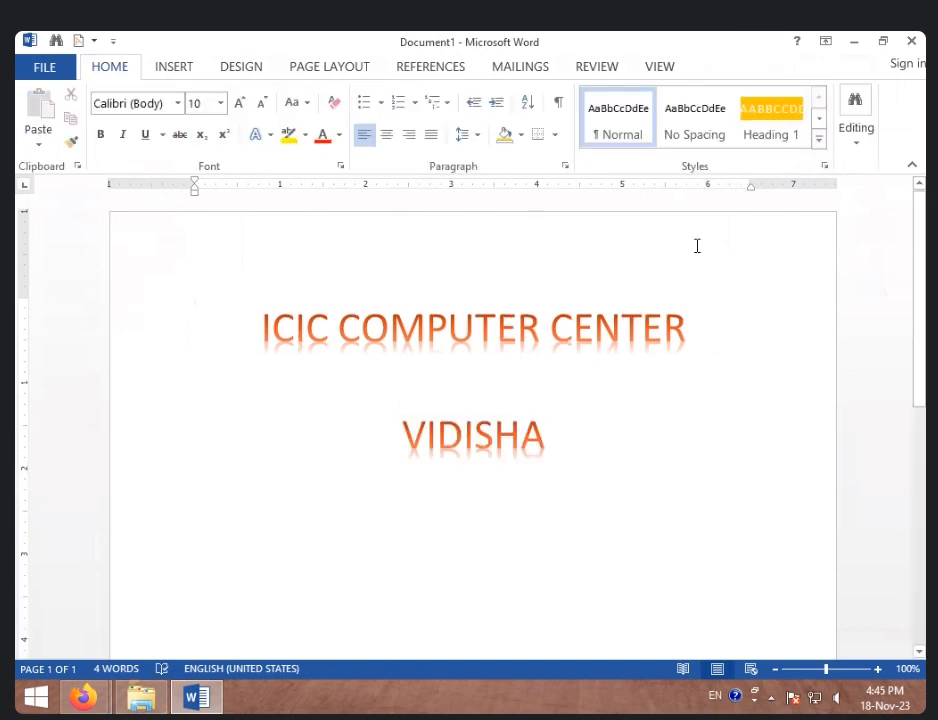
- Widen the WordArt box until its text fits on one line, and reduce its height to fit the text closely
{"action": "left_click", "coordinate": [521, 440]}
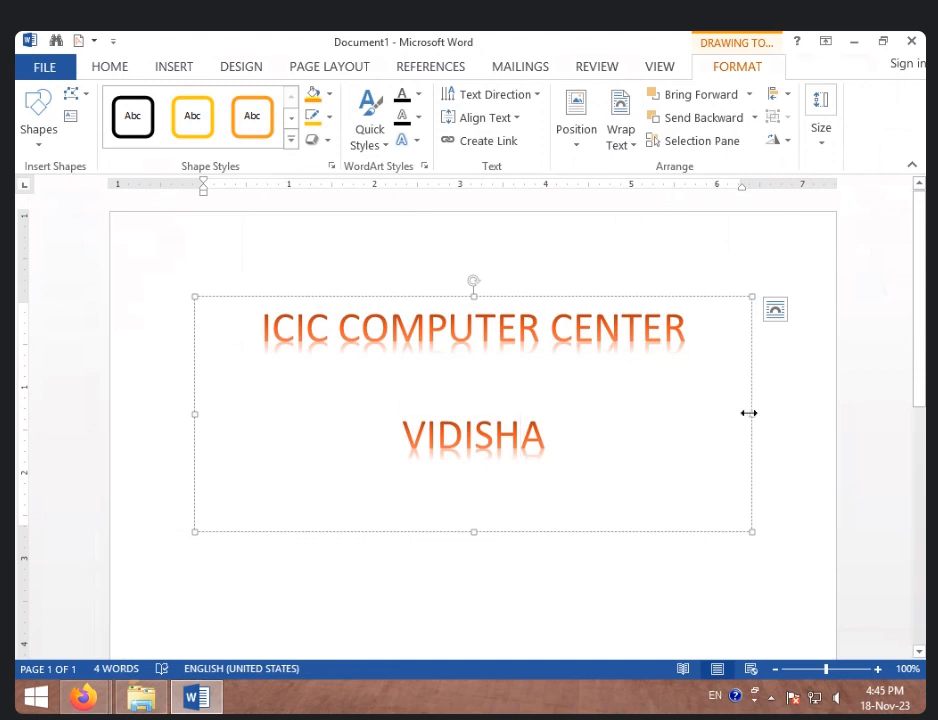
{"action": "left_click_drag", "start_coordinate": [748, 413], "coordinate": [812, 404]}
{"action": "left_click_drag", "start_coordinate": [775, 299], "coordinate": [748, 289]}
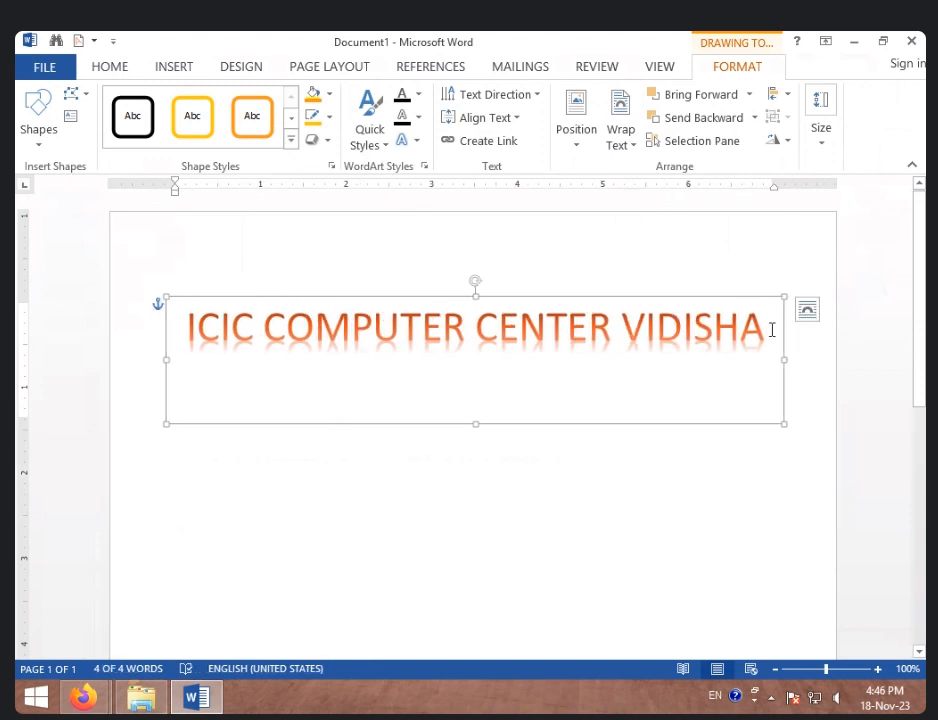
{"action": "left_click_drag", "start_coordinate": [475, 423], "coordinate": [500, 358]}
{"action": "left_click", "coordinate": [486, 412]}
{"action": "left_click", "coordinate": [545, 340]}
{"action": "left_click", "coordinate": [578, 297]}
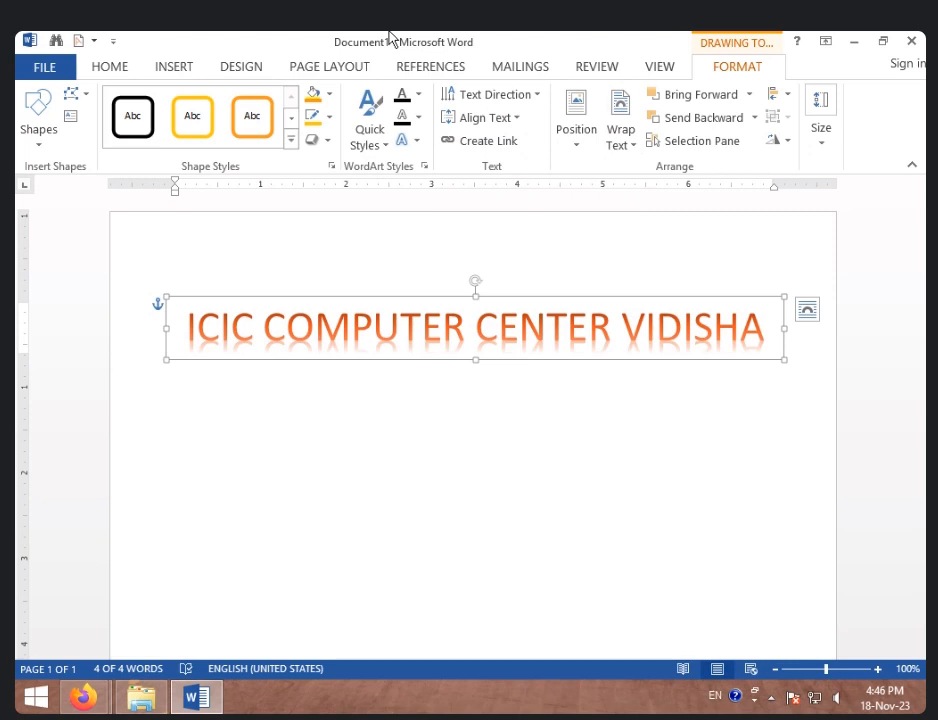
{"action": "left_click", "coordinate": [178, 66]}
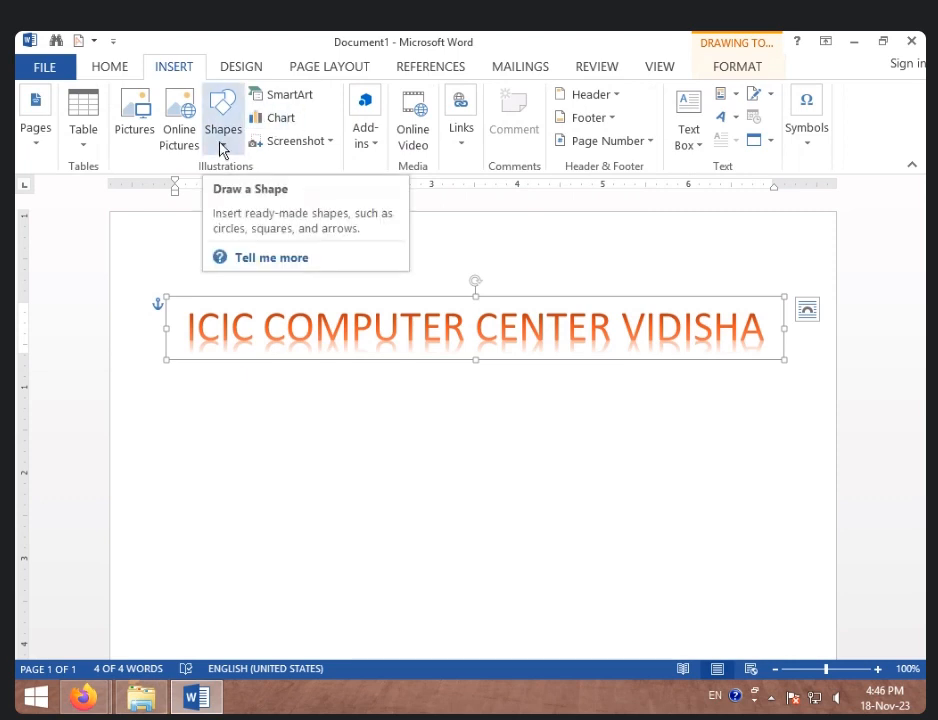
{"action": "left_click", "coordinate": [738, 70]}
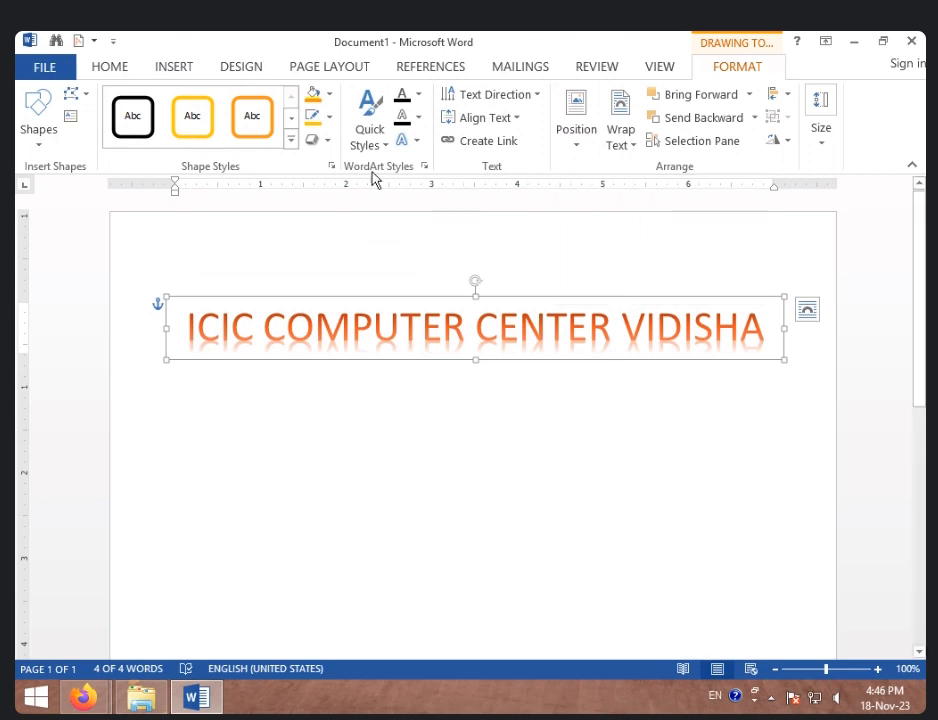
{"action": "left_click", "coordinate": [414, 142]}
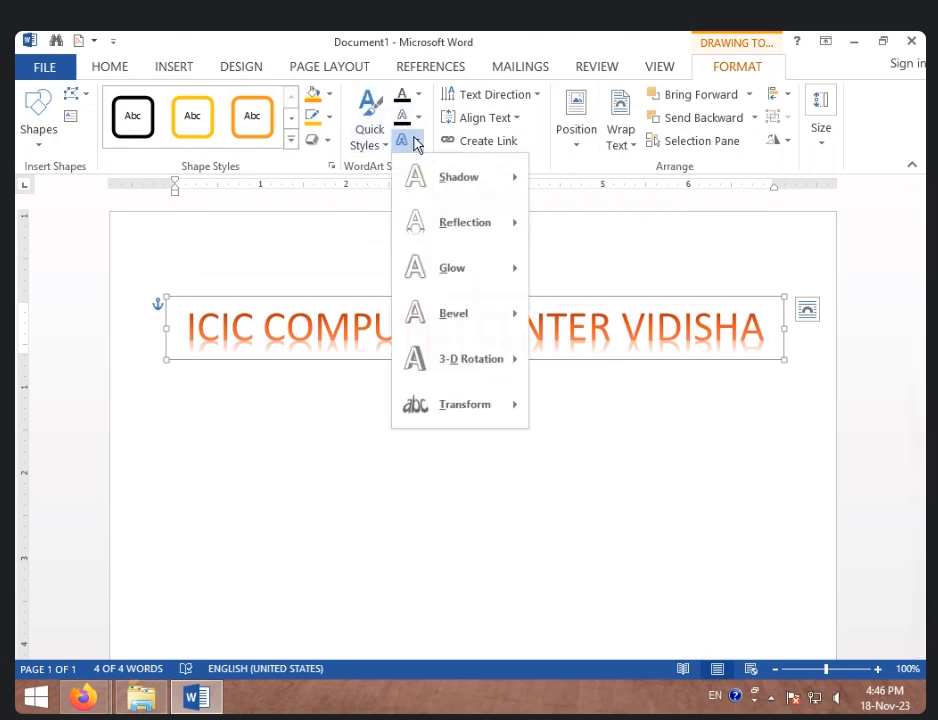
{"action": "left_click", "coordinate": [338, 241]}
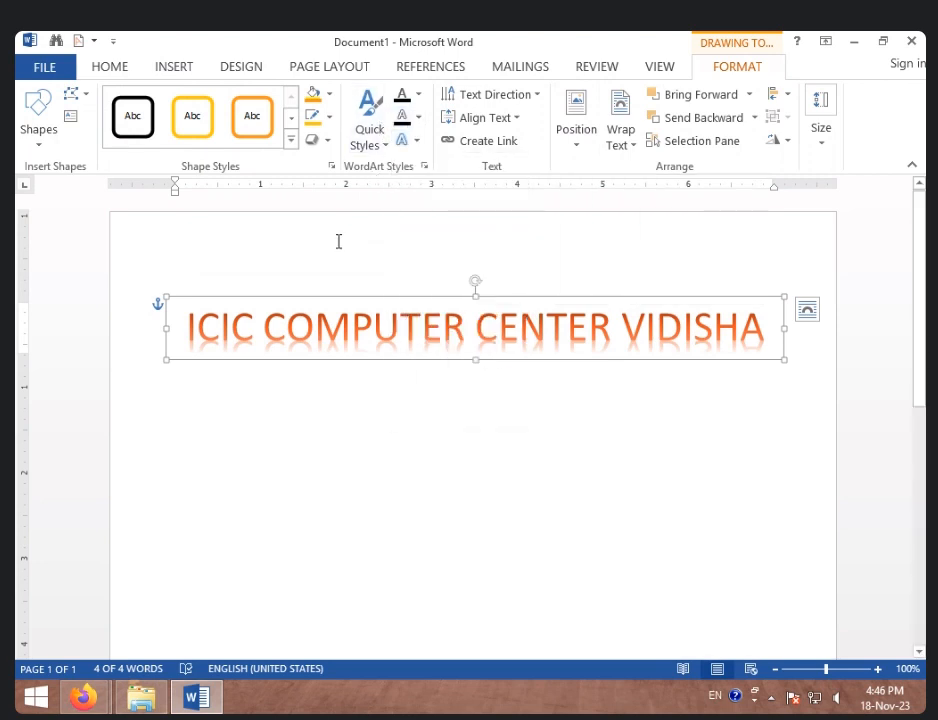
- Apply a Transform warp that makes the WordArt text tall in the middle and tapered at both ends
{"action": "left_click", "coordinate": [419, 144]}
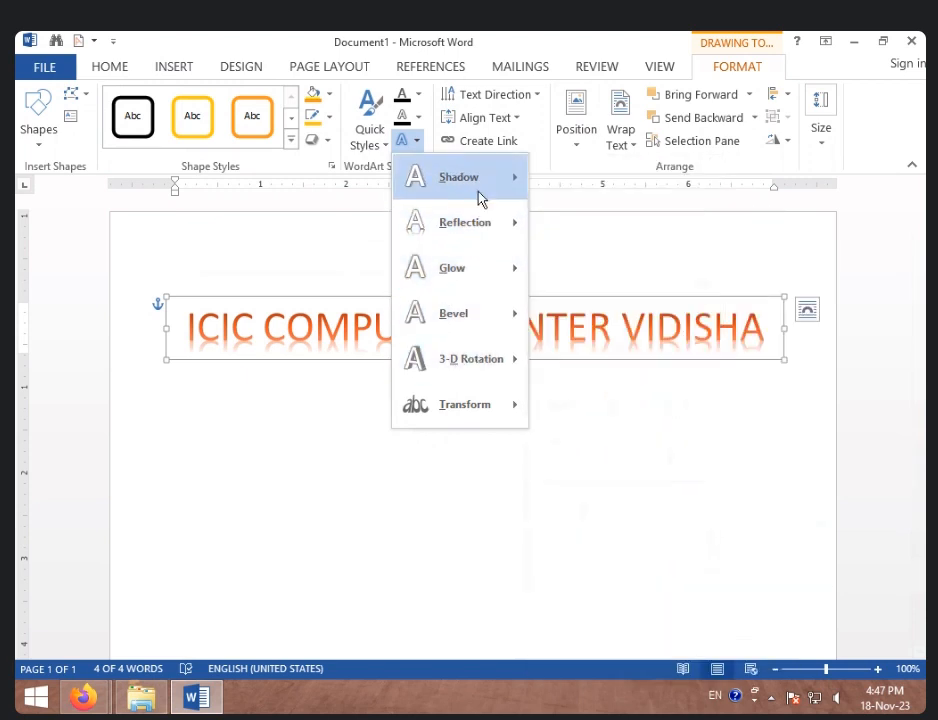
{"action": "mouse_move", "coordinate": [479, 197]}
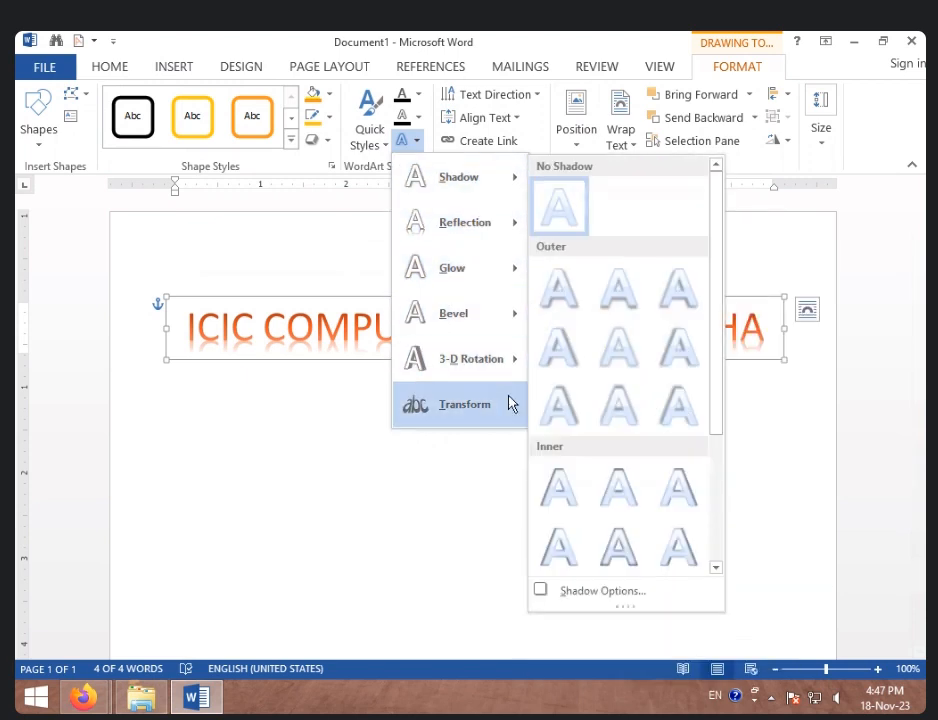
{"action": "mouse_move", "coordinate": [494, 412]}
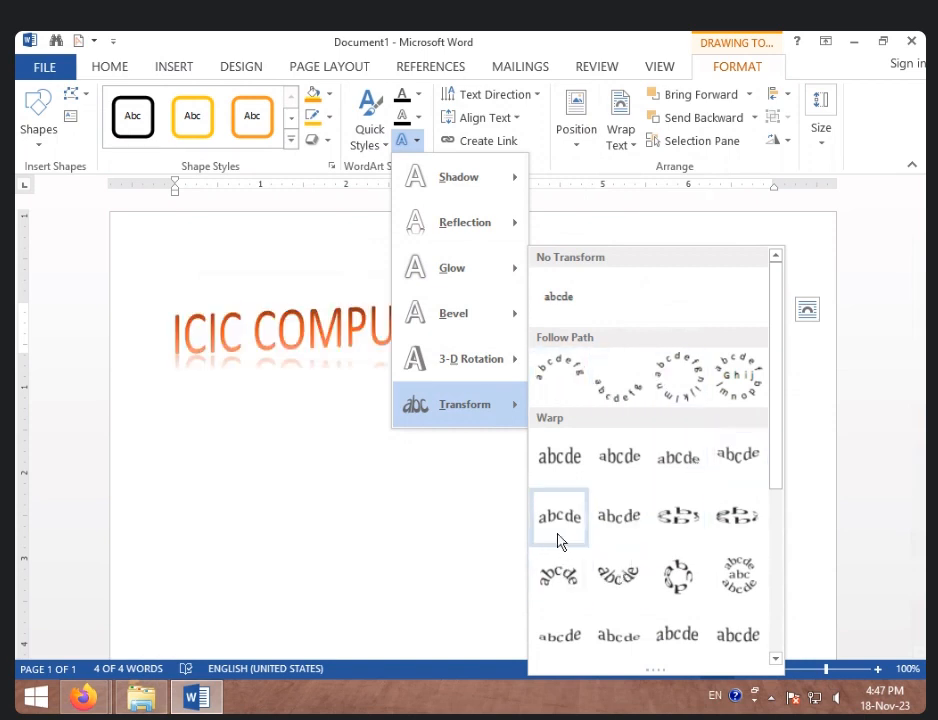
{"action": "left_click", "coordinate": [614, 470]}
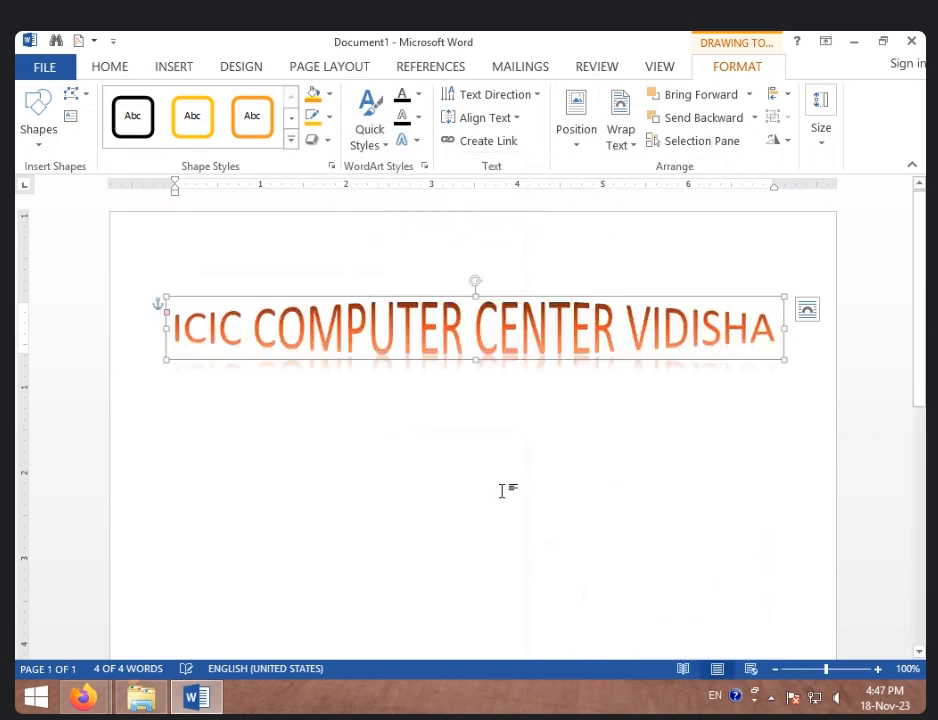
{"action": "left_click", "coordinate": [479, 453]}
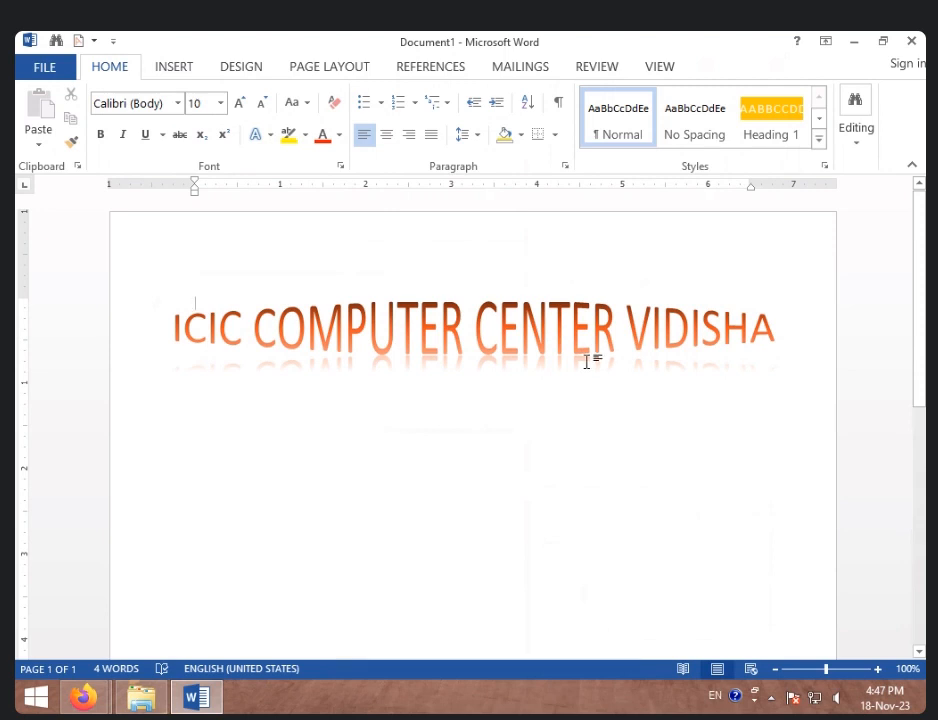
- Delete the "ICIC COMPUTER CENTER VIDISHA" WordArt object from the page
{"action": "left_click", "coordinate": [570, 328]}
{"action": "left_click", "coordinate": [679, 296]}
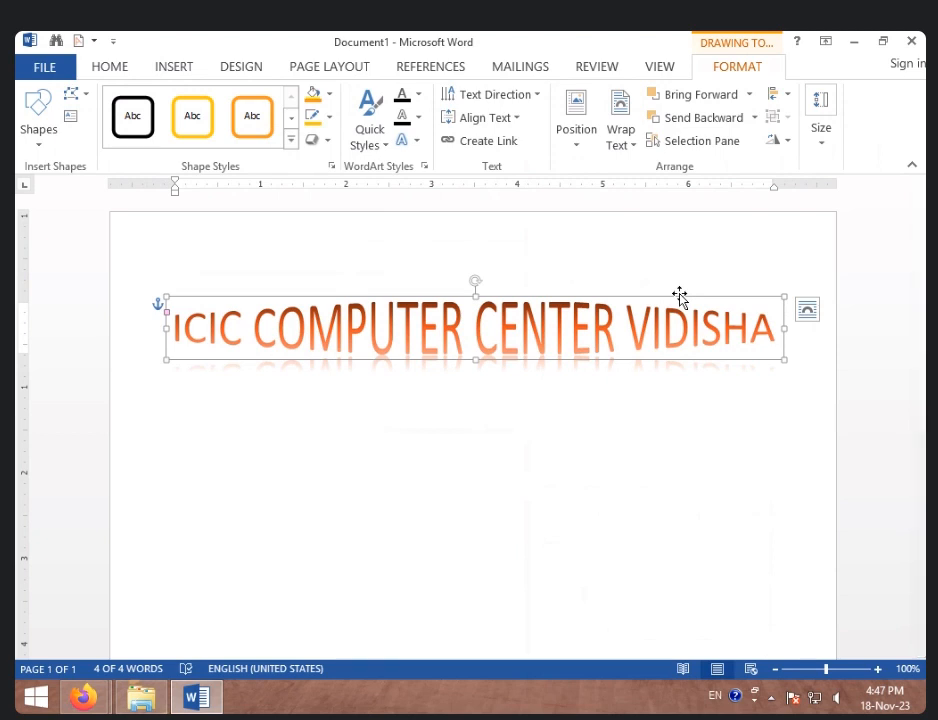
{"action": "key", "text": "Delete"}
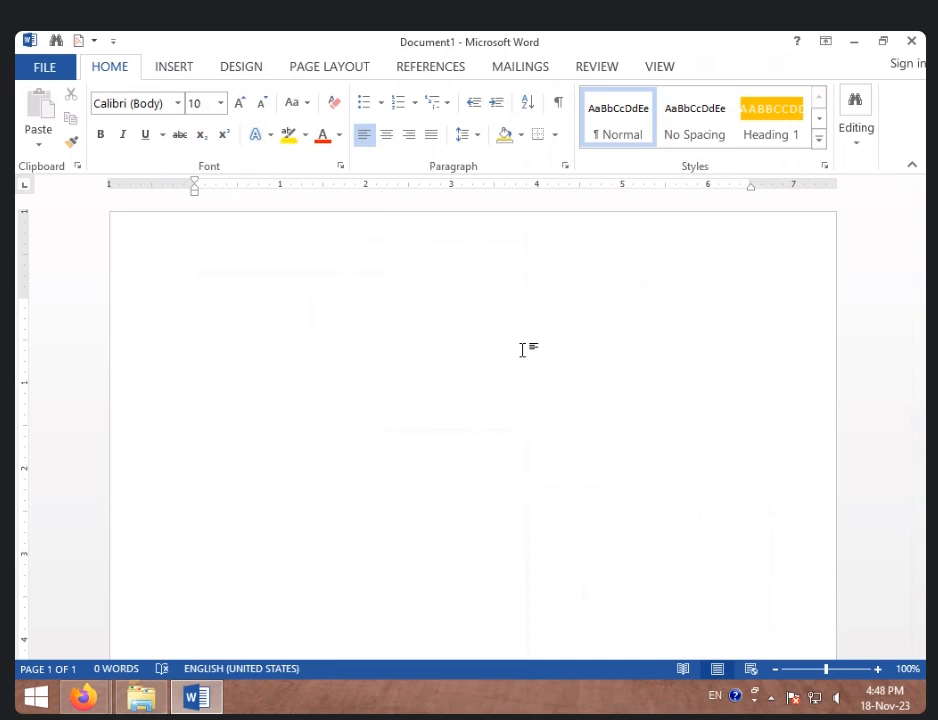
{"action": "left_click", "coordinate": [178, 68]}
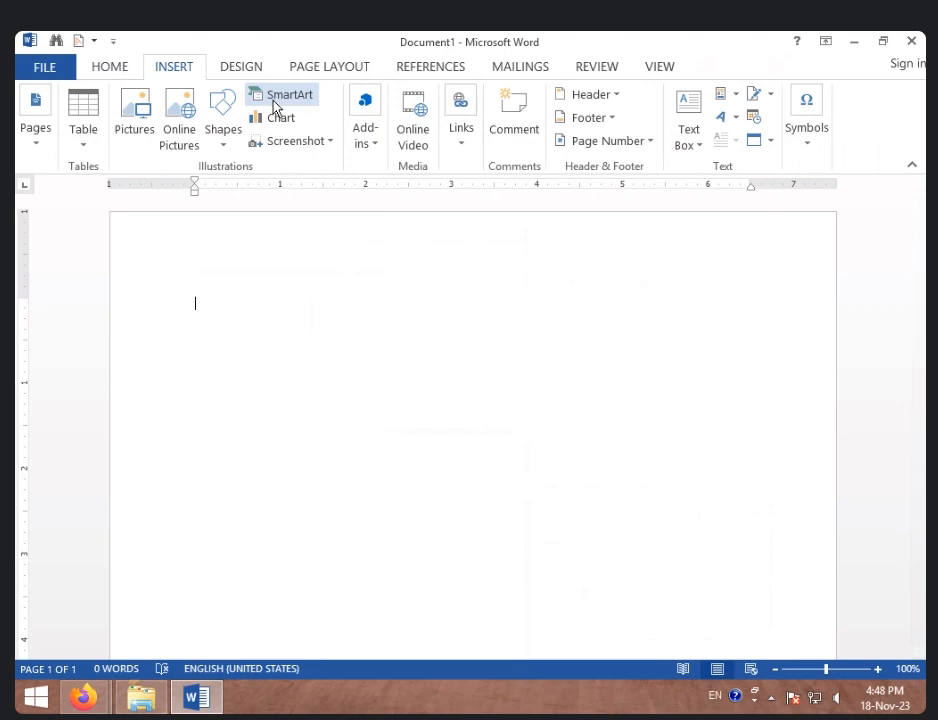
{"action": "left_click", "coordinate": [342, 67]}
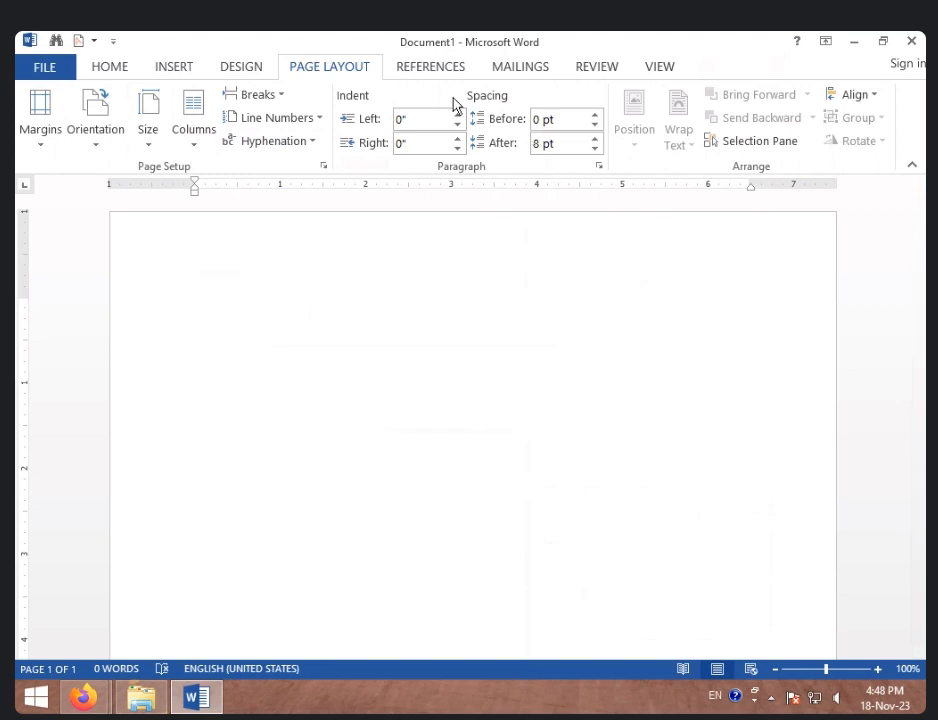
{"action": "left_click", "coordinate": [453, 70]}
{"action": "left_click", "coordinate": [515, 72]}
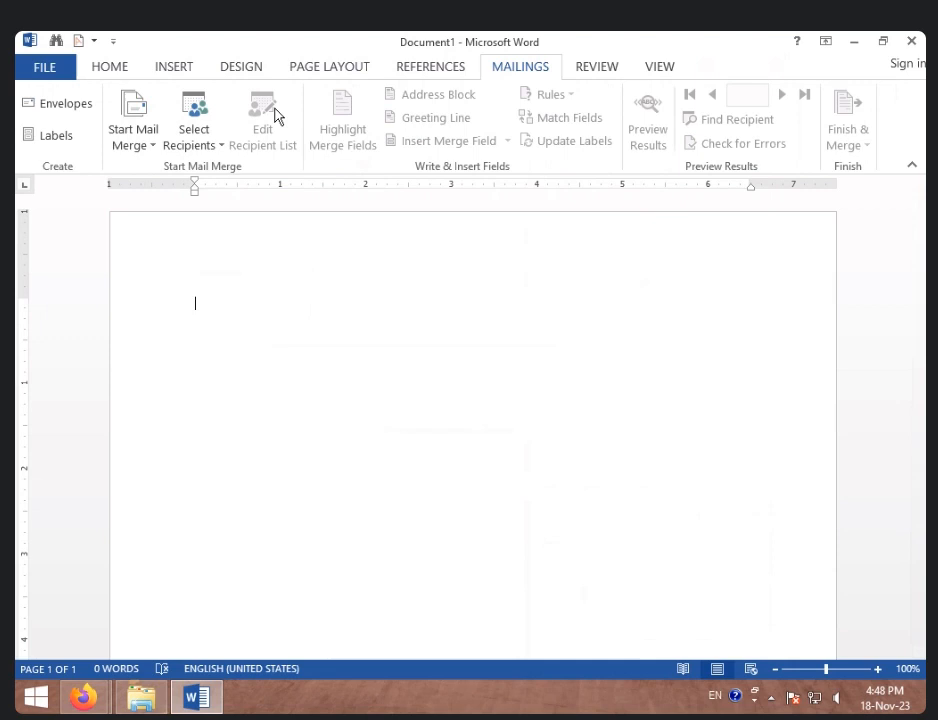
- Enter the heading "RESUME" on the first line of the blank document
{"action": "left_click", "coordinate": [110, 66]}
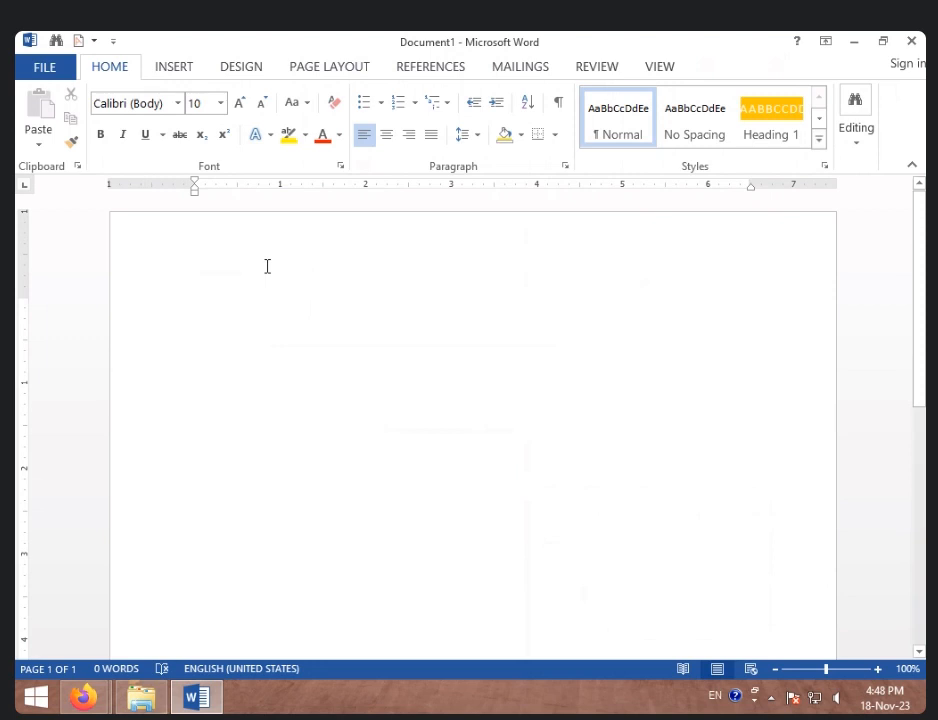
{"action": "type", "text": "RES"}
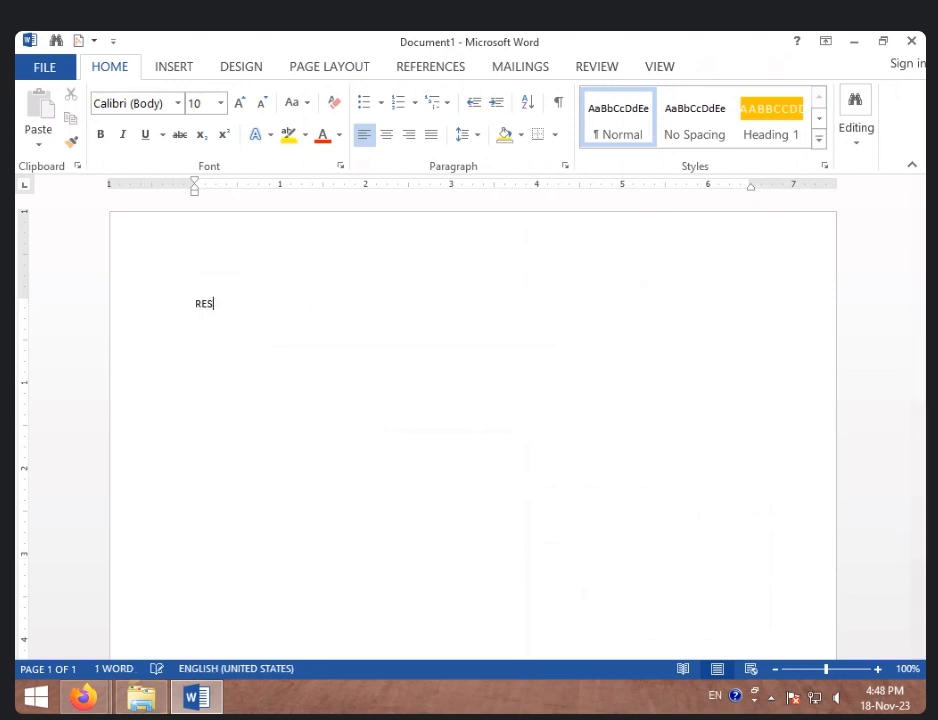
{"action": "type", "text": "UME"}
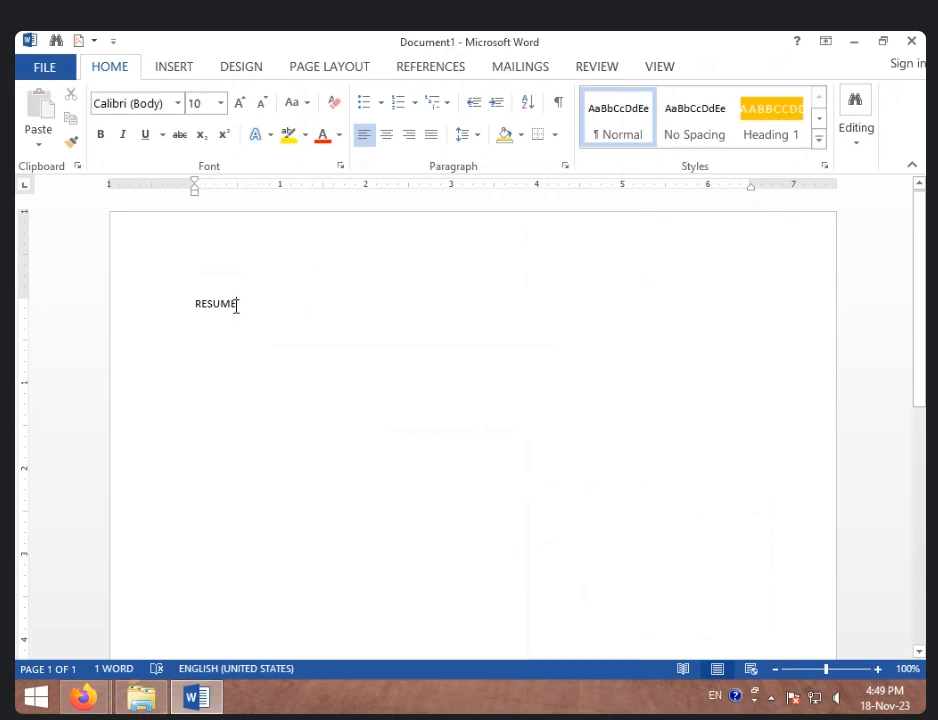
- Enlarge the RESUME heading to font size 20 and centre it on the page
{"action": "left_click_drag", "start_coordinate": [237, 305], "coordinate": [194, 306]}
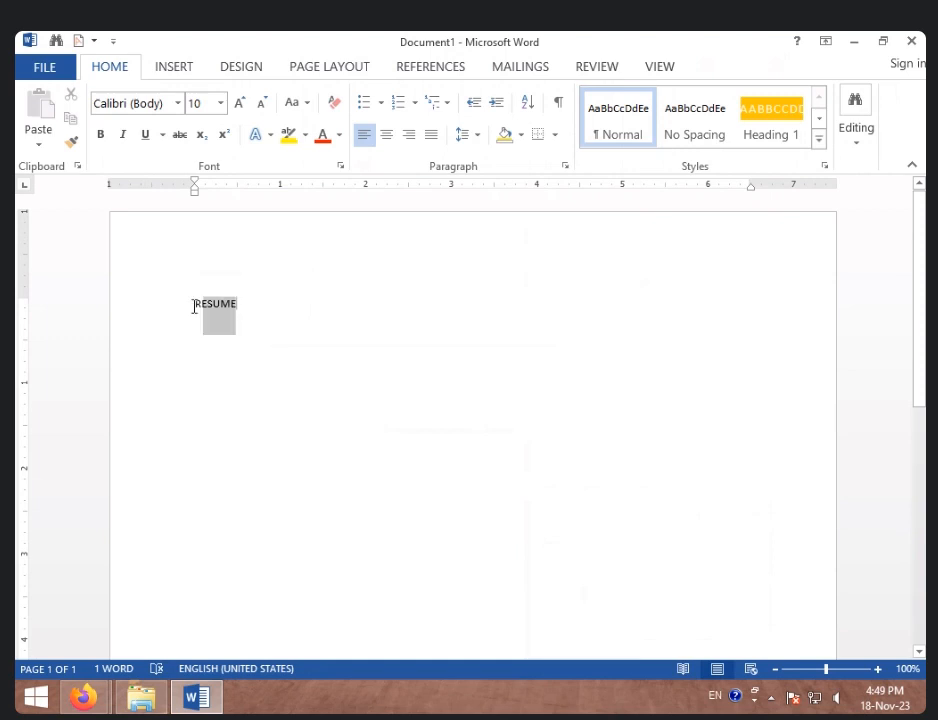
{"action": "left_click", "coordinate": [238, 103]}
{"action": "left_click", "coordinate": [238, 103]}
{"action": "left_click", "coordinate": [238, 103]}
{"action": "left_click", "coordinate": [238, 103]}
{"action": "left_click", "coordinate": [238, 103]}
{"action": "left_click", "coordinate": [238, 103]}
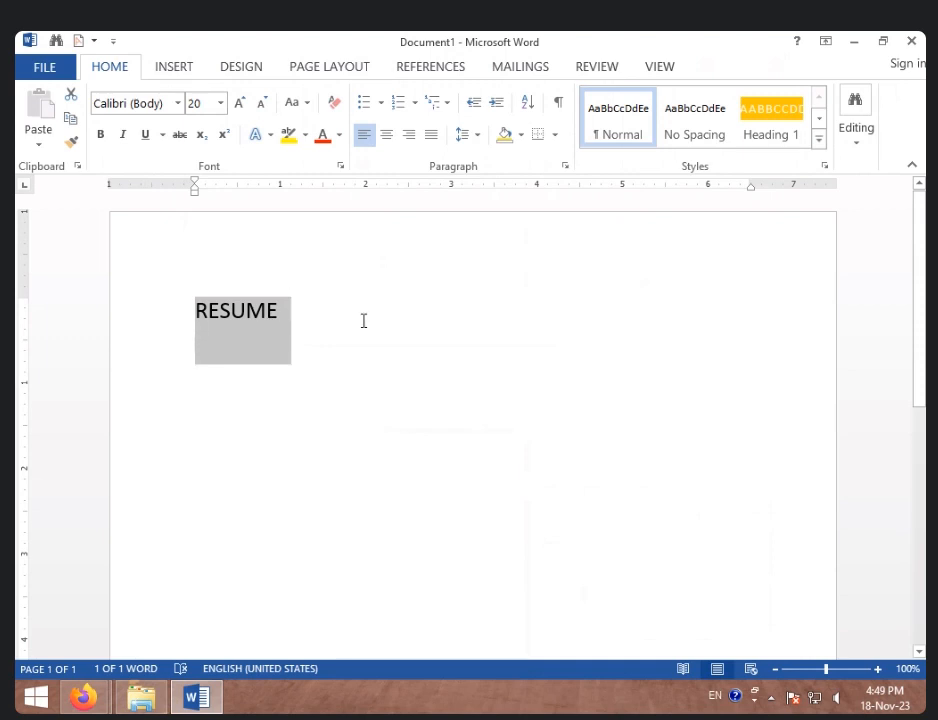
{"action": "left_click", "coordinate": [386, 136]}
{"action": "left_click", "coordinate": [505, 344]}
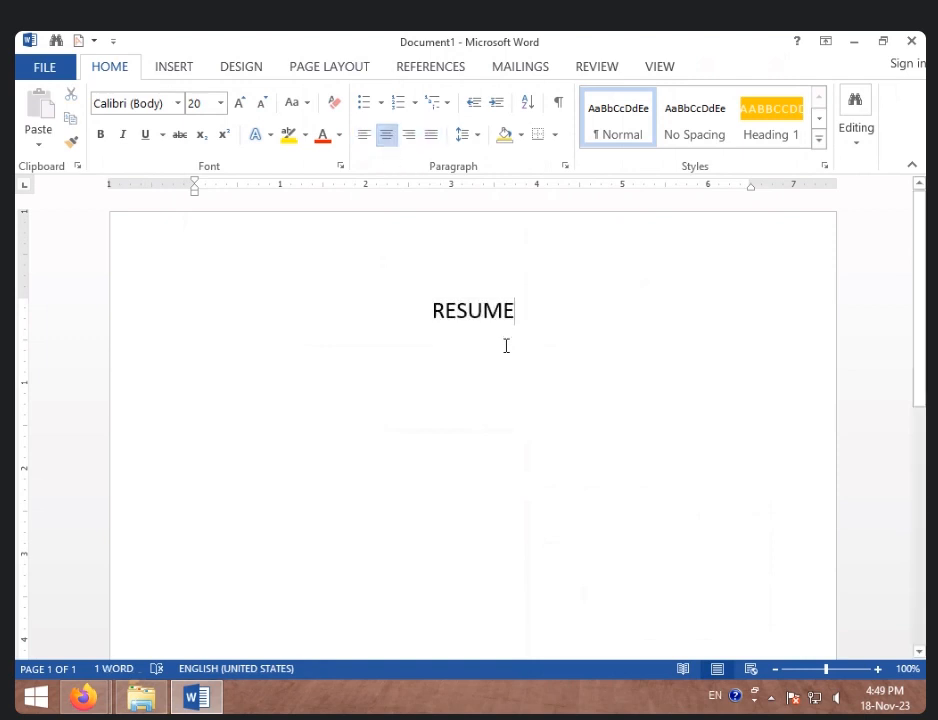
- Add three left-aligned lines below the heading reading "NAME –", "ADD" and "MO NO."
{"action": "key", "text": "Home"}
{"action": "left_click", "coordinate": [529, 317]}
{"action": "key", "text": "Return"}
{"action": "left_click", "coordinate": [362, 144]}
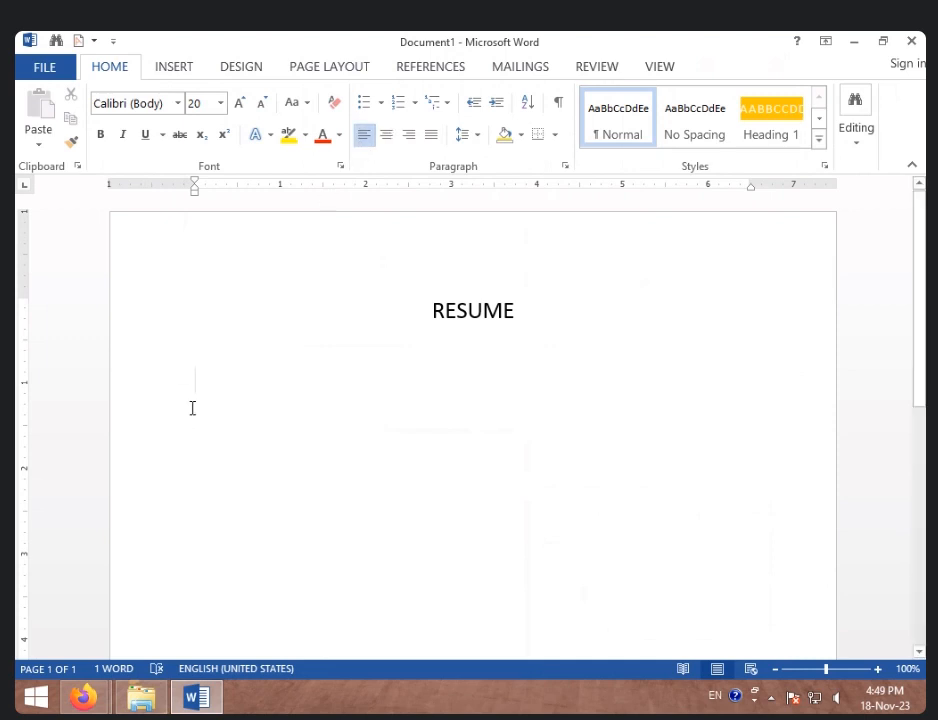
{"action": "type", "text": "NAME -"}
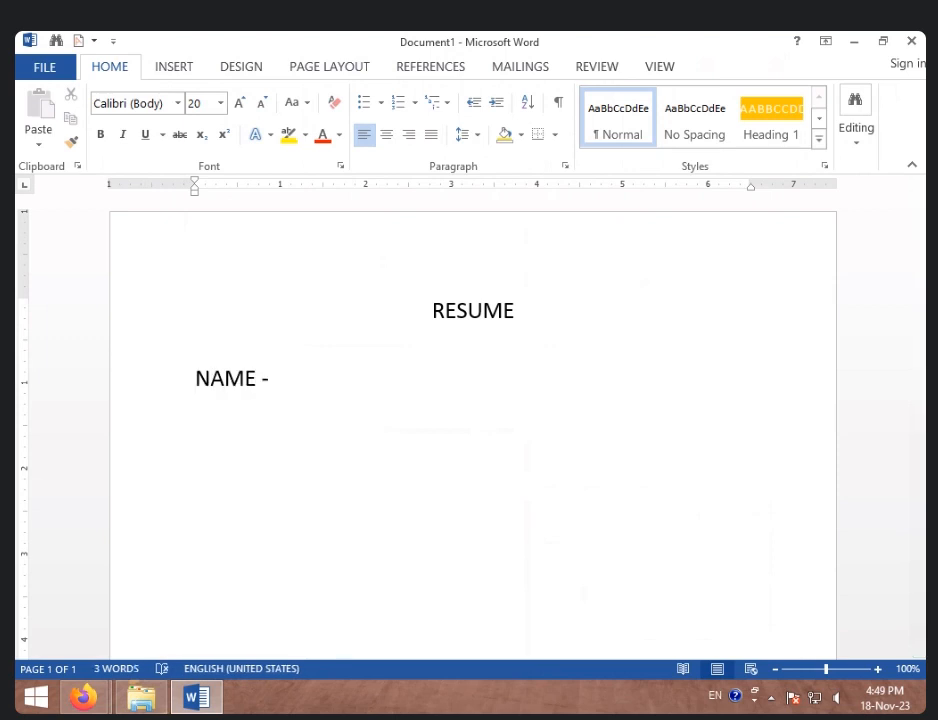
{"action": "key", "text": "Return"}
{"action": "type", "text": "ADD"}
{"action": "key", "text": "Return"}
{"action": "type", "text": "MO NO"}
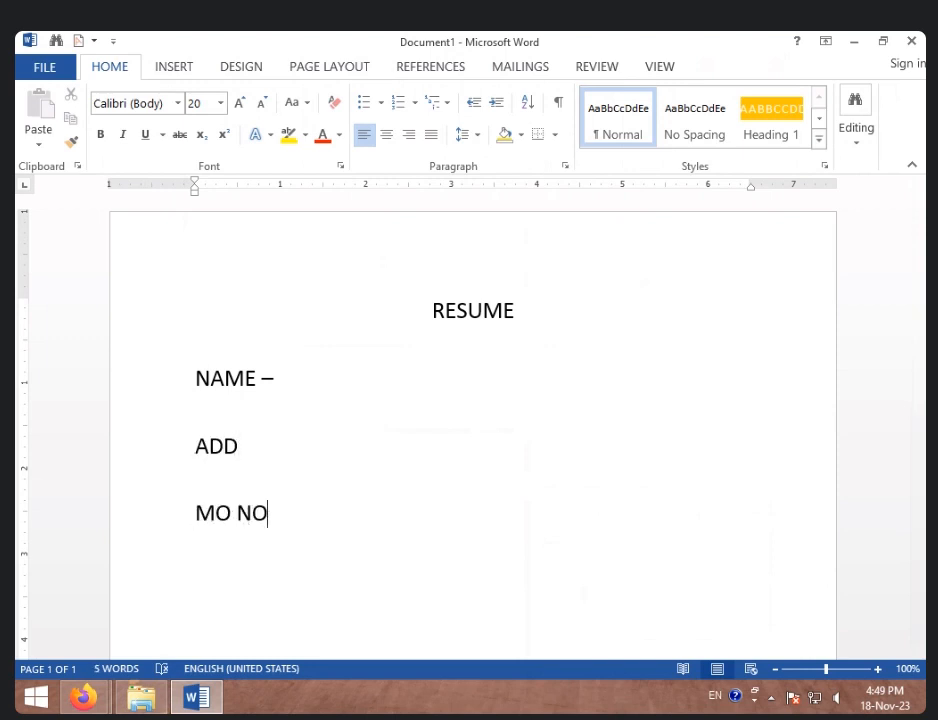
{"action": "type", "text": "."}
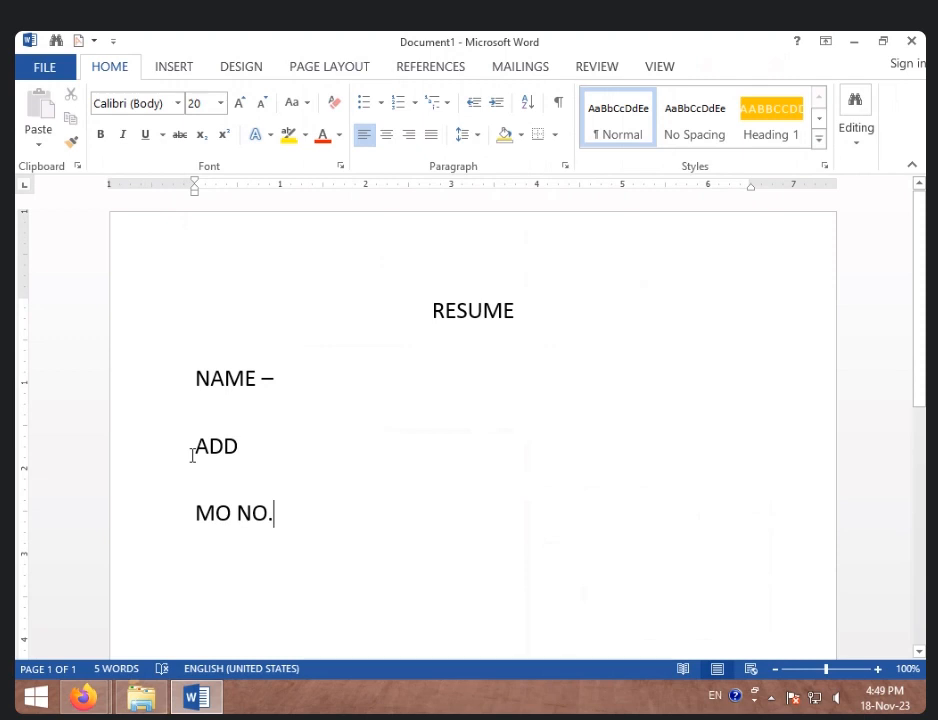
- Set the line spacing of the NAME, ADD and MO NO. lines to 1.0 and preview the other spacing options
{"action": "left_click_drag", "start_coordinate": [191, 366], "coordinate": [333, 505]}
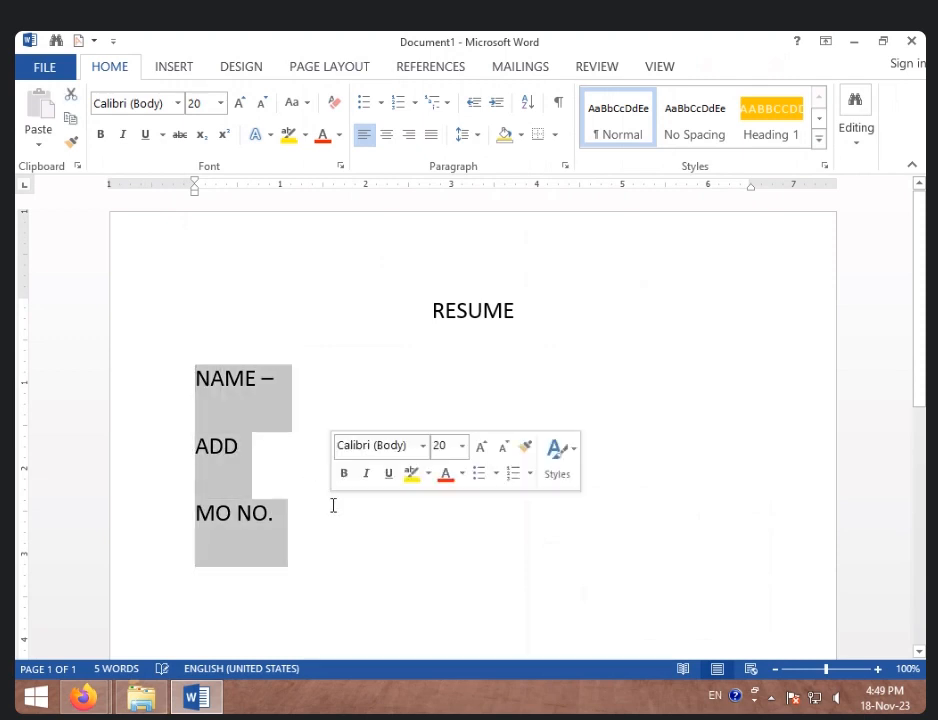
{"action": "left_click", "coordinate": [479, 140]}
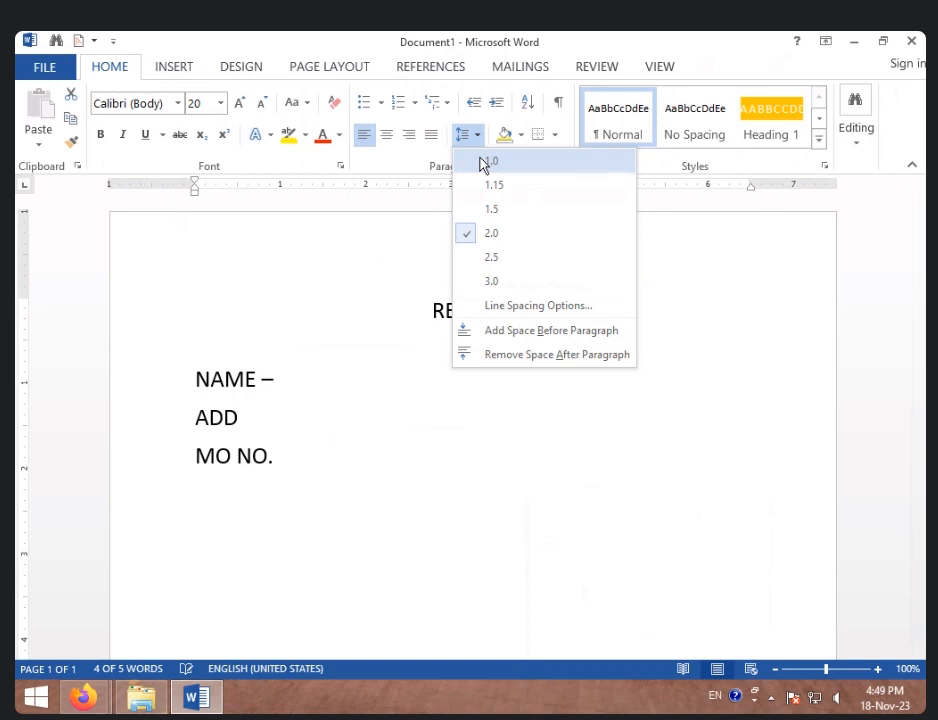
{"action": "left_click", "coordinate": [483, 162]}
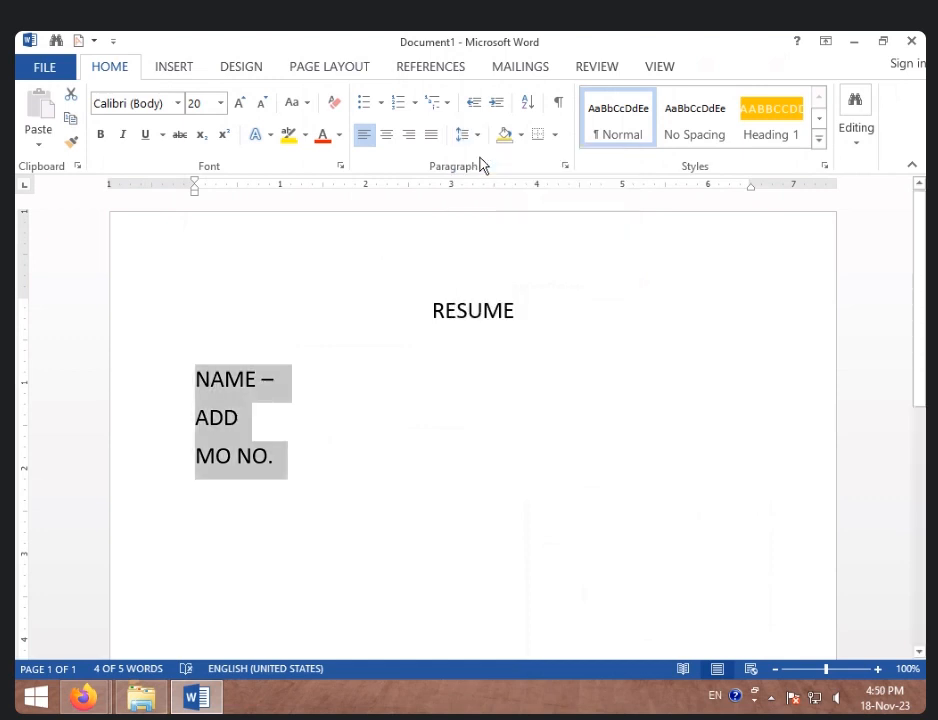
{"action": "left_click", "coordinate": [481, 137]}
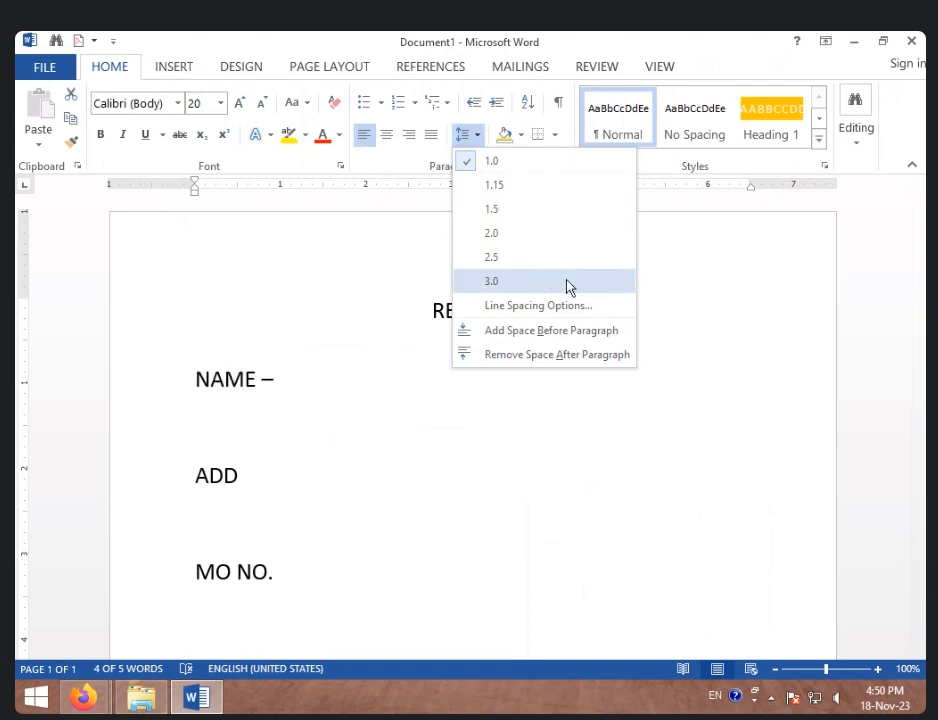
{"action": "left_click", "coordinate": [629, 414]}
- Place the cursor at the end of the NAME line and look through the available fonts without changing the font
{"action": "left_click", "coordinate": [412, 385]}
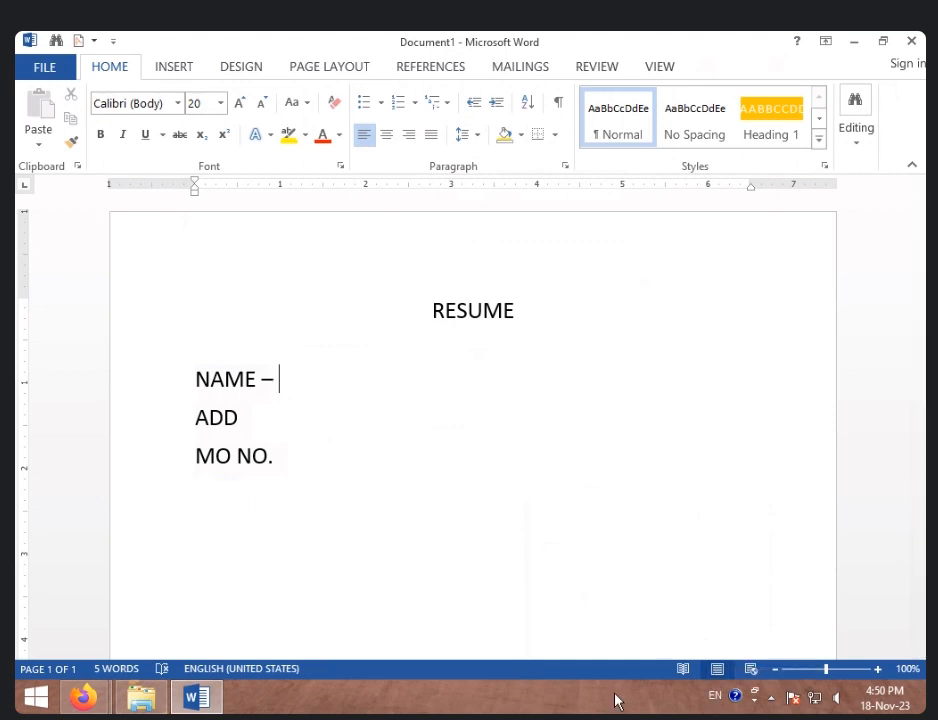
{"action": "left_click", "coordinate": [177, 103]}
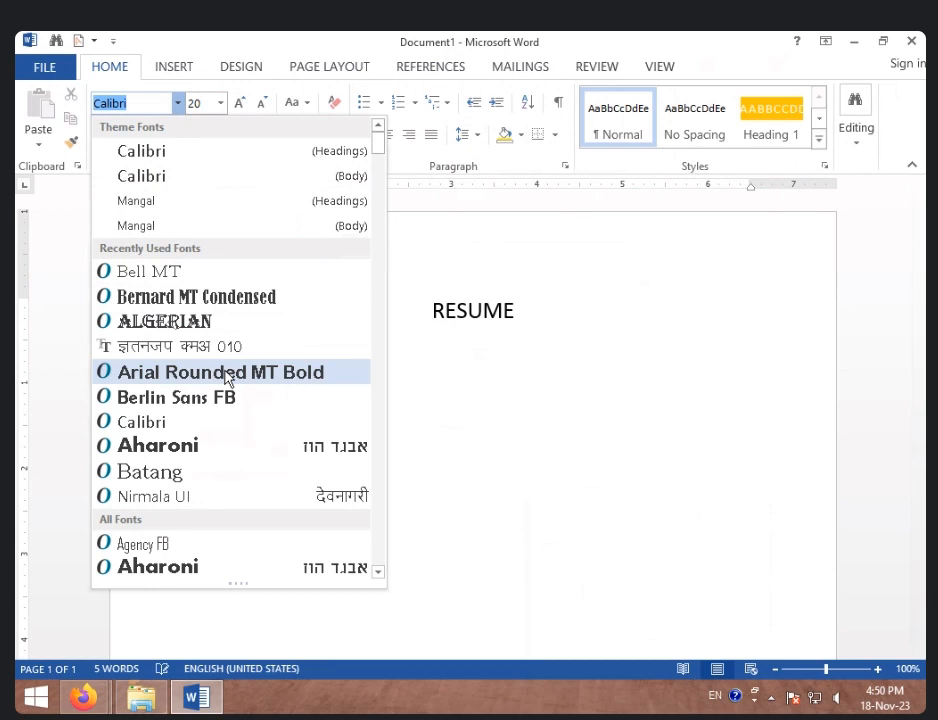
{"action": "scroll", "coordinate": [260, 475], "scroll_direction": "down", "scroll_amount": 6}
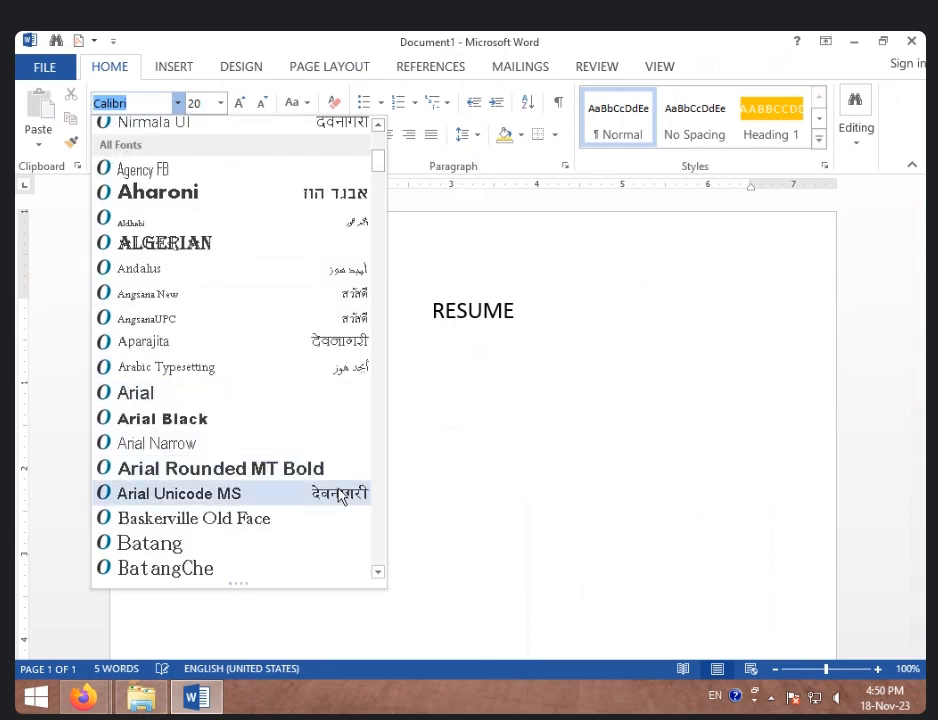
{"action": "scroll", "coordinate": [340, 497], "scroll_direction": "down", "scroll_amount": 9}
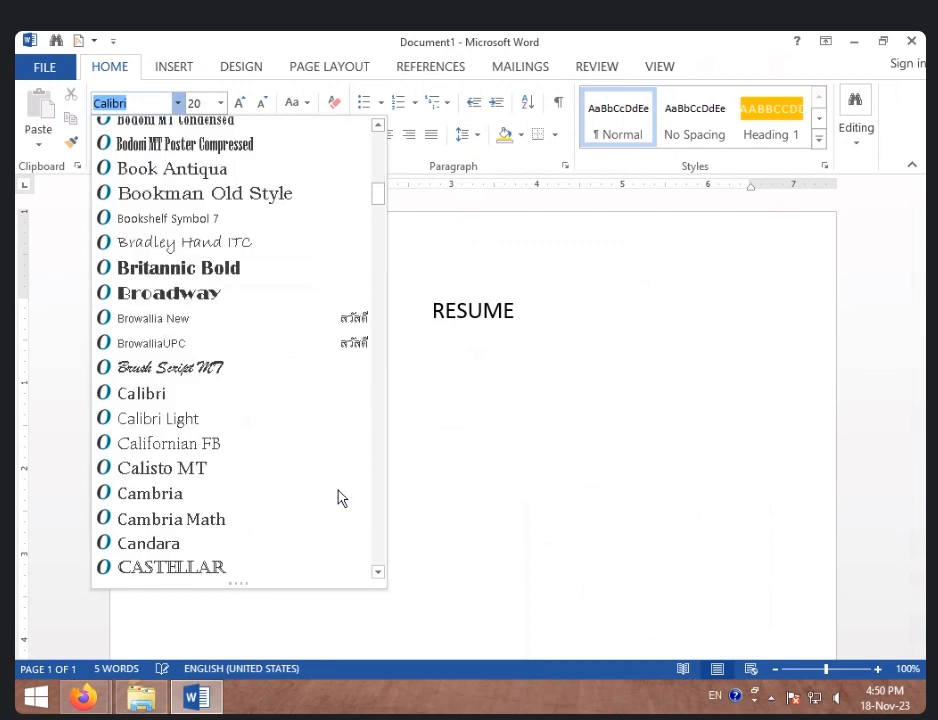
{"action": "scroll", "coordinate": [340, 497], "scroll_direction": "up", "scroll_amount": 15}
{"action": "key", "text": "Escape"}
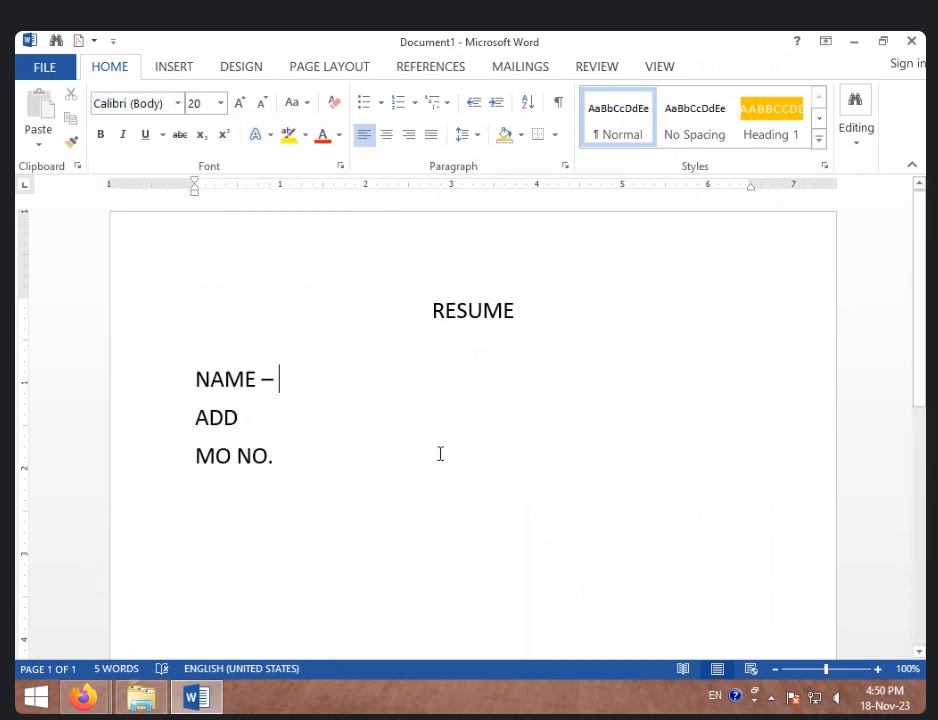
- Switch the typing language to Hindi and use the Mangal (Body) font at the end of the NAME line
{"action": "key", "text": "alt+shift"}
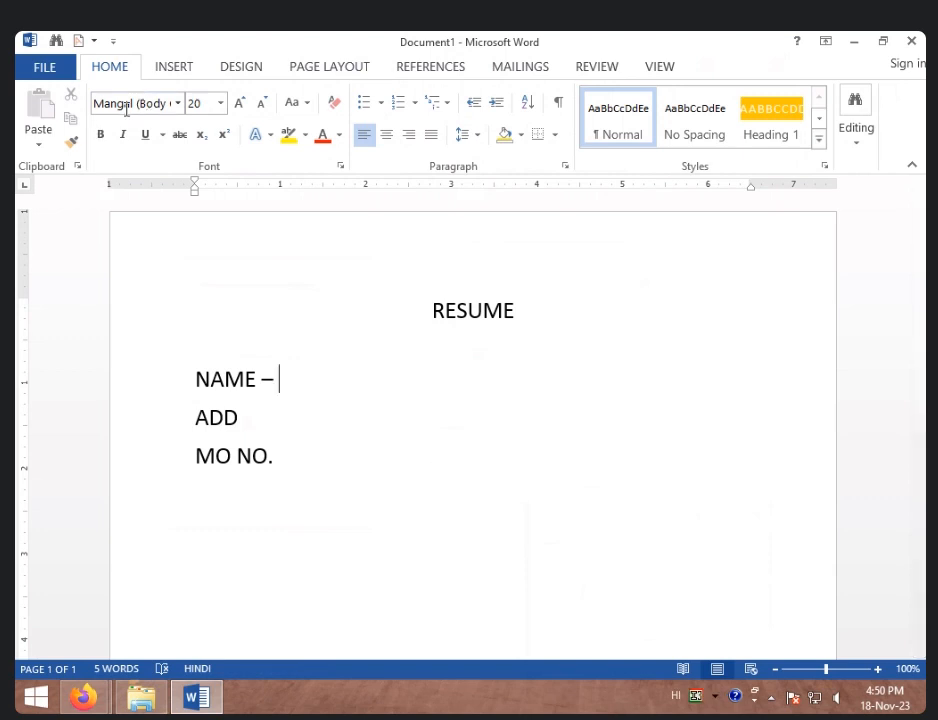
{"action": "left_click", "coordinate": [178, 104]}
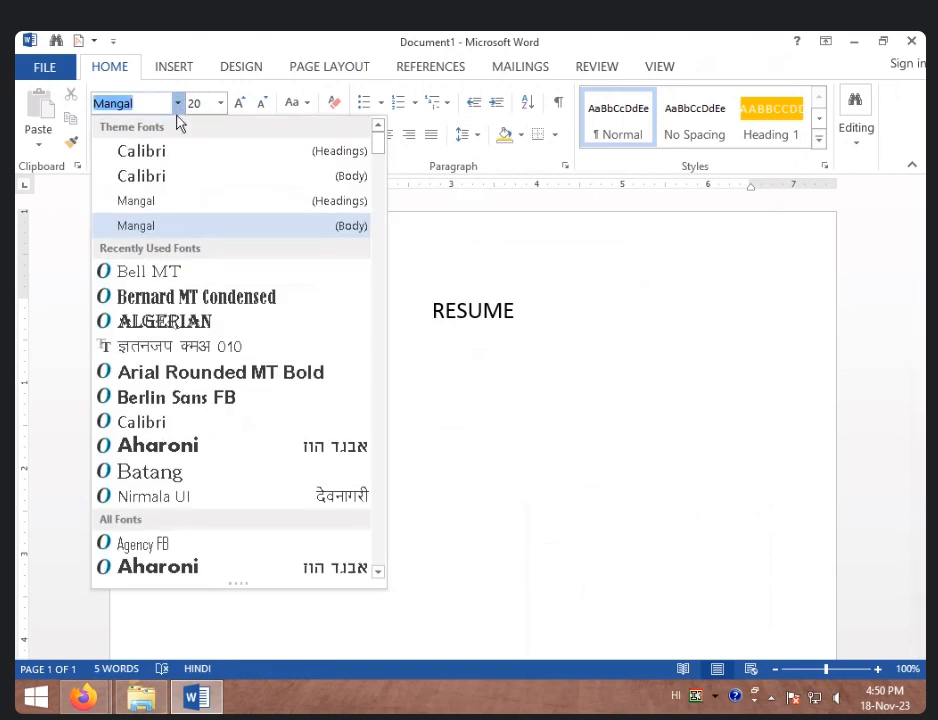
{"action": "left_click", "coordinate": [185, 232]}
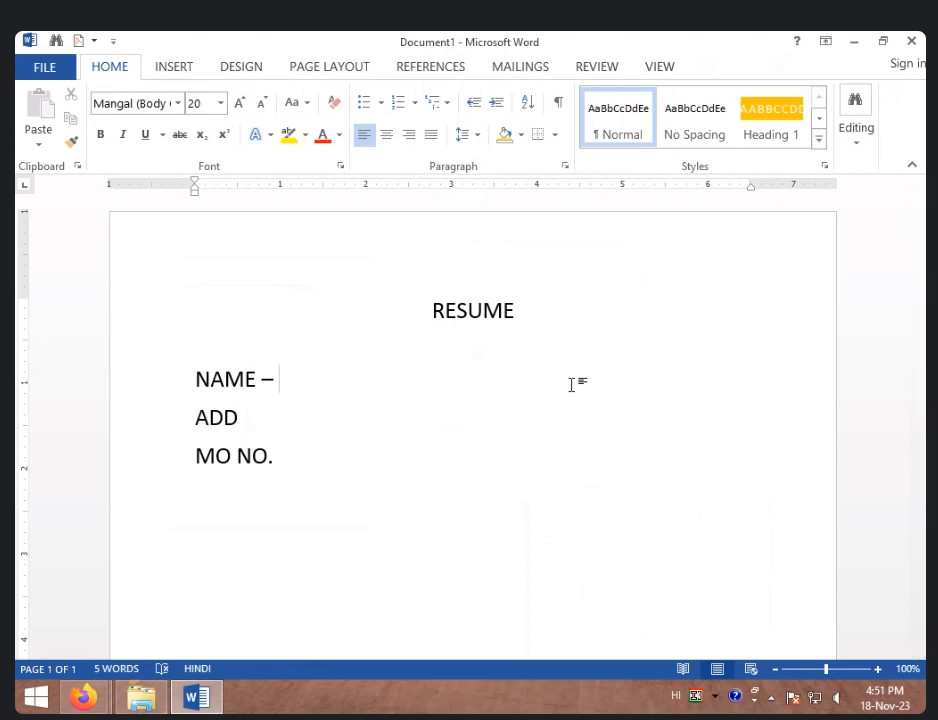
- Write "आई सी आई सी" in Hindi after "NAME –"
{"action": "type", "text": "आई सी"}
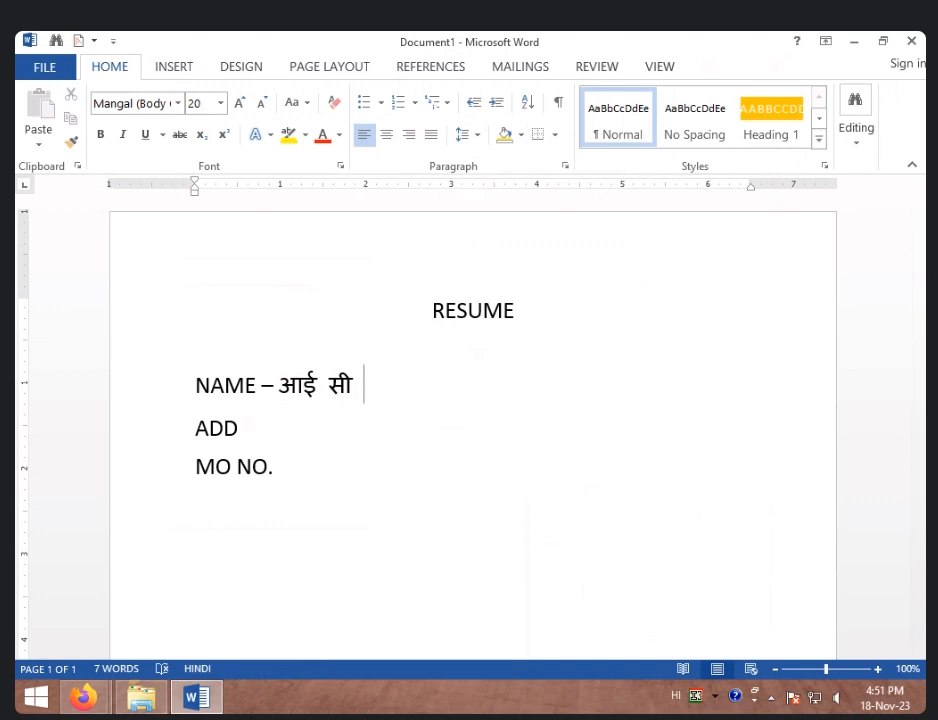
{"action": "type", "text": " बअ"}
{"action": "key", "text": "BackSpace"}
{"action": "key", "text": "BackSpace"}
{"action": "type", "text": "अाई"}
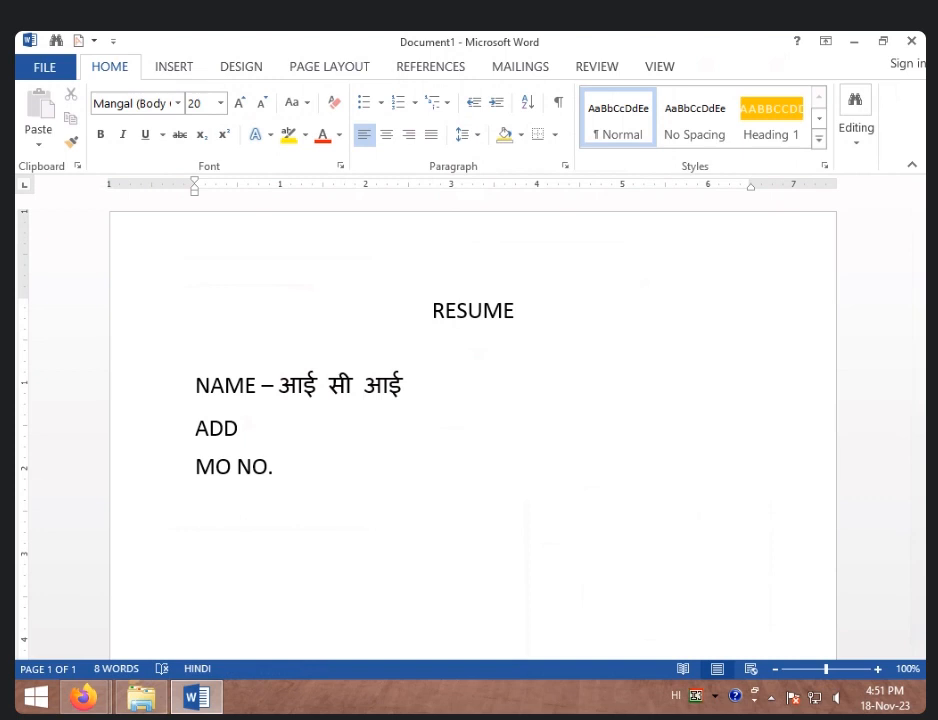
{"action": "type", "text": "सी"}
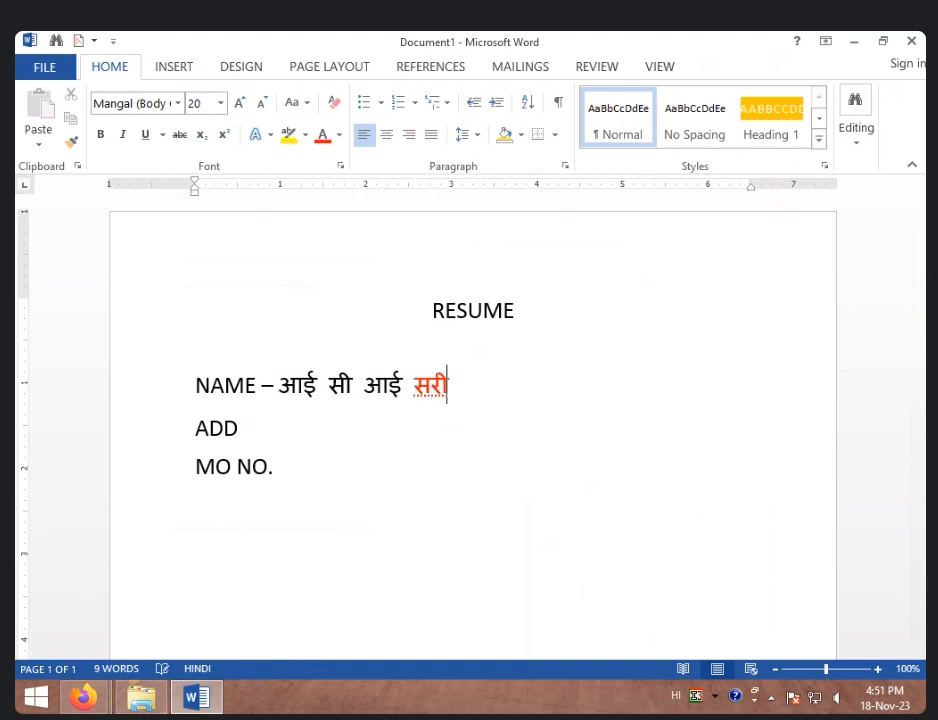
{"action": "key", "text": "BackSpace"}
{"action": "type", "text": "ी"}
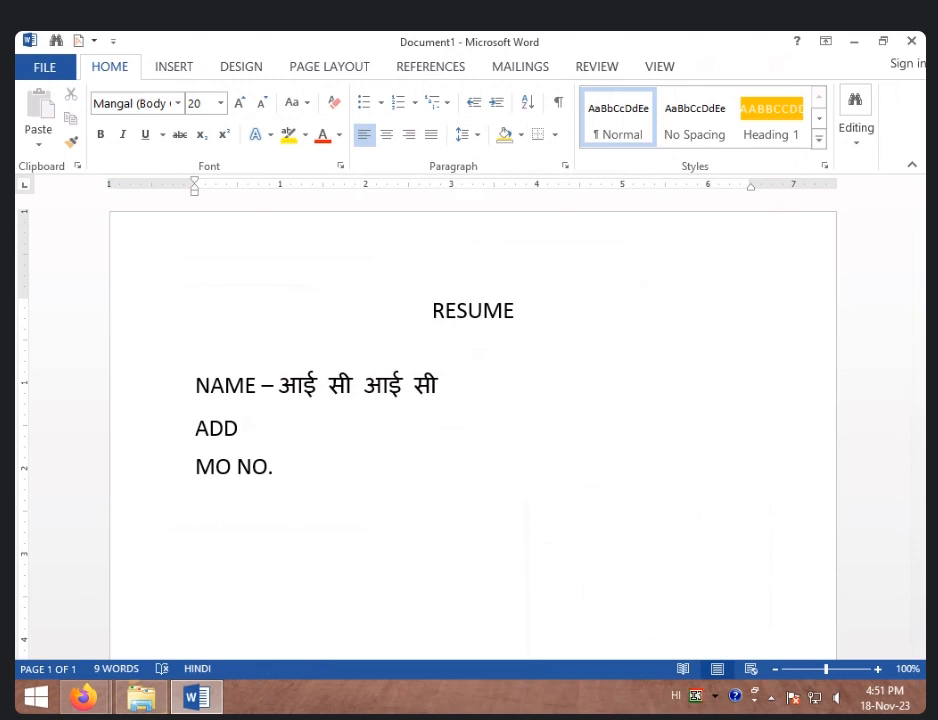
- Clear the whole document, switch the typing language back to English and generate sample paragraphs with =rand()
{"action": "key", "text": "ctrl+a"}
{"action": "key", "text": "Delete"}
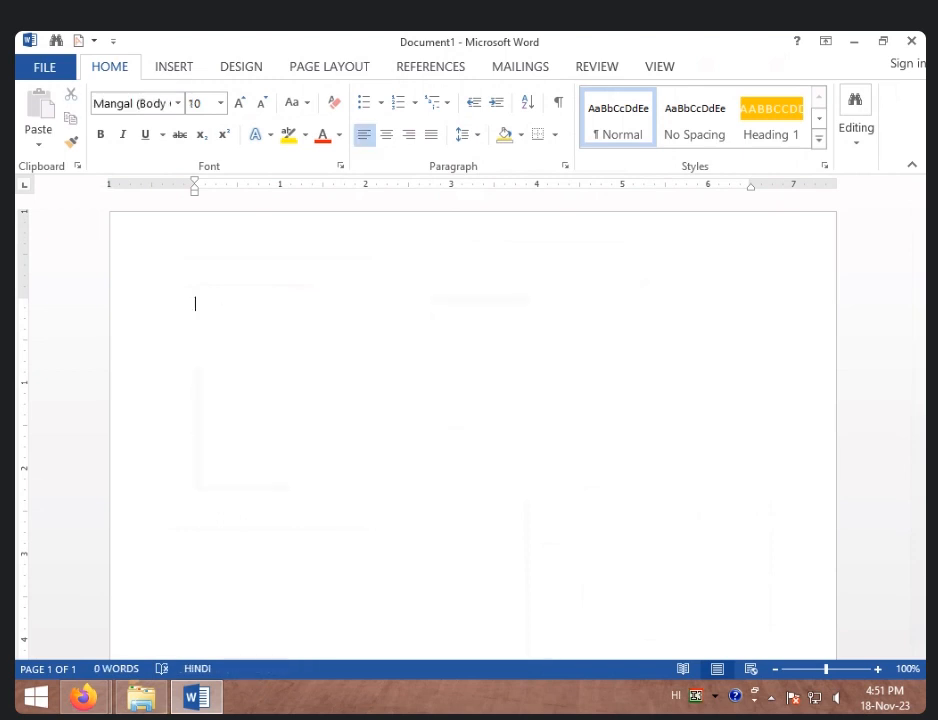
{"action": "left_click", "coordinate": [174, 68]}
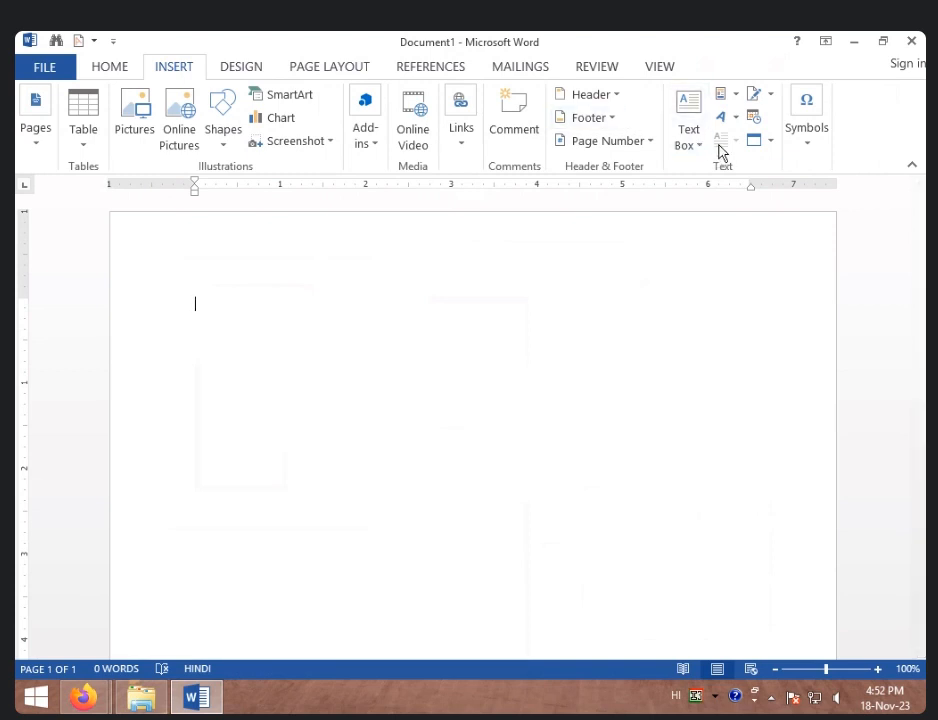
{"action": "type", "text": "्"}
{"action": "key", "text": "BackSpace"}
{"action": "key", "text": "alt+shift"}
{"action": "type", "text": "="}
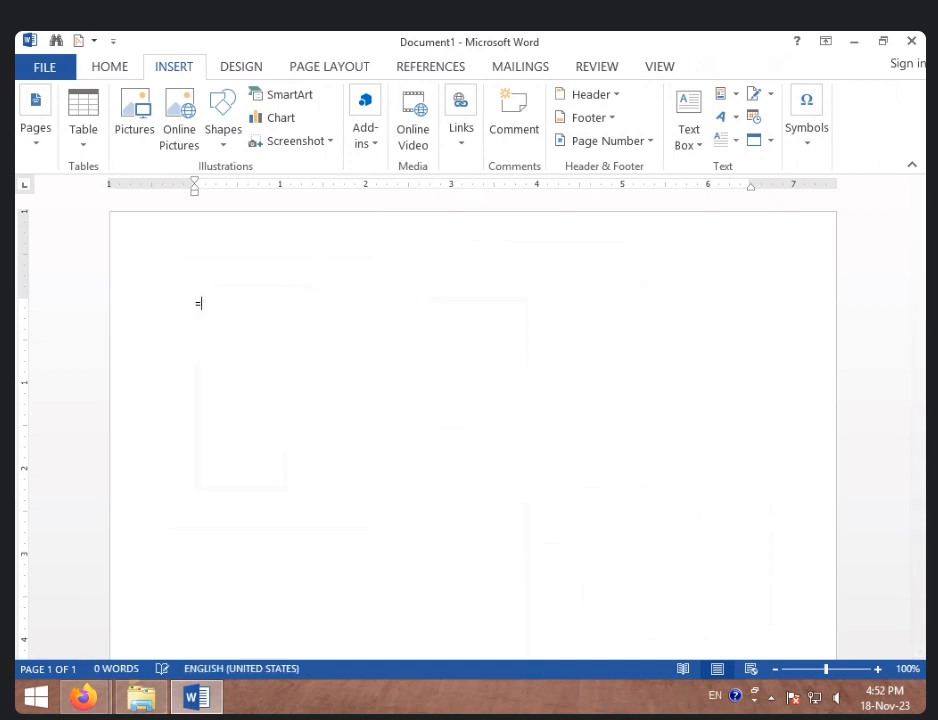
{"action": "type", "text": "rand"}
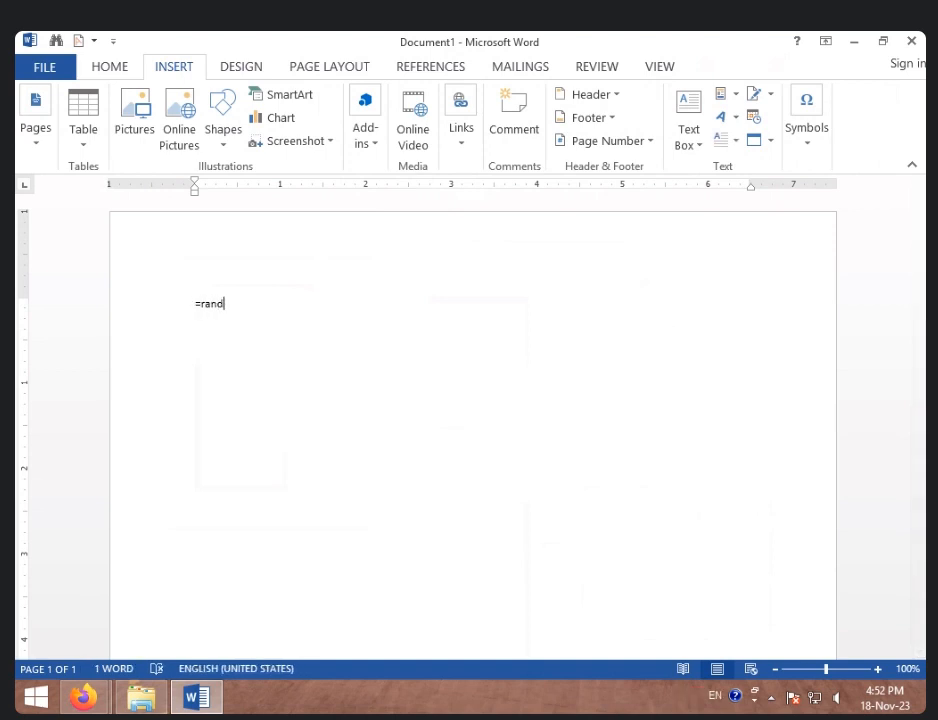
{"action": "type", "text": "()"}
{"action": "key", "text": "Return"}
{"action": "key", "text": "ctrl+a"}
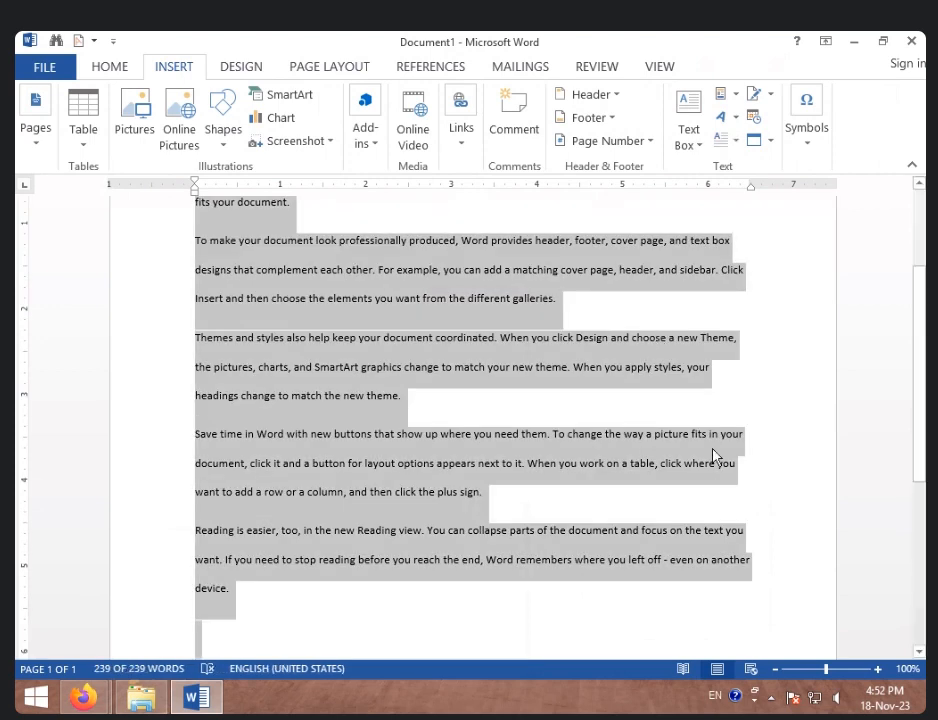
{"action": "left_click", "coordinate": [676, 467]}
- Apply the Dropped drop cap style to the first paragraph of the sample text
{"action": "scroll", "coordinate": [394, 408], "scroll_direction": "up", "scroll_amount": 3}
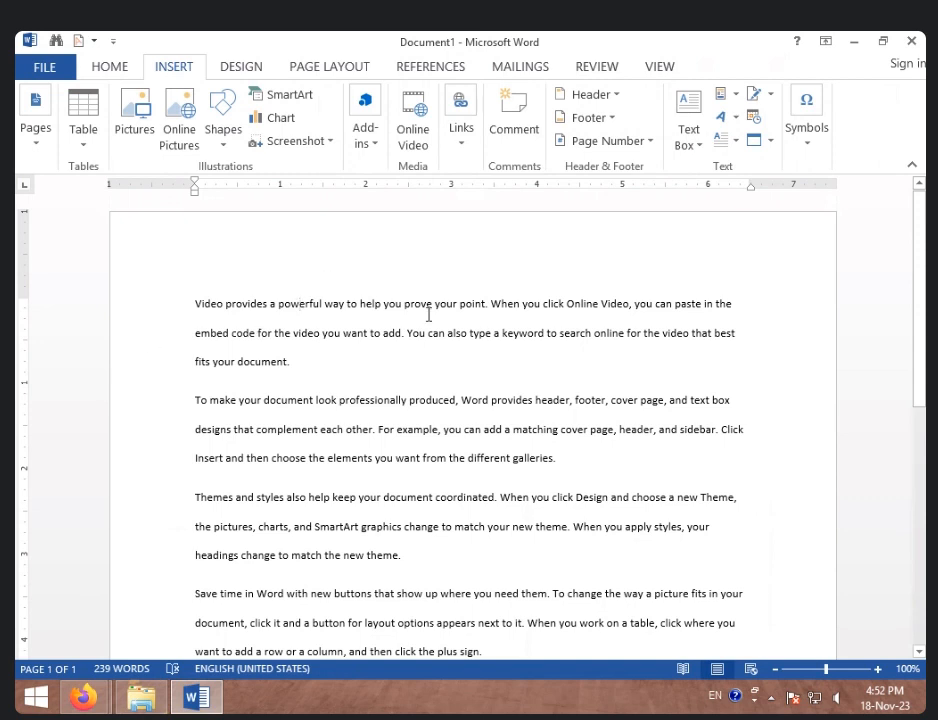
{"action": "left_click", "coordinate": [735, 143]}
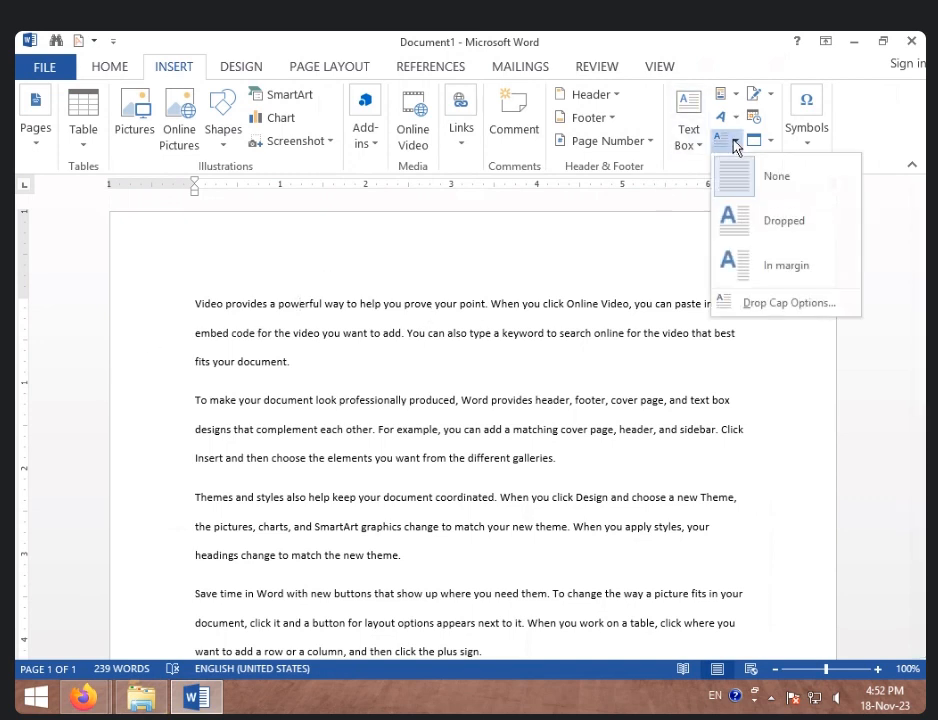
{"action": "left_click", "coordinate": [769, 240]}
{"action": "left_click", "coordinate": [316, 360]}
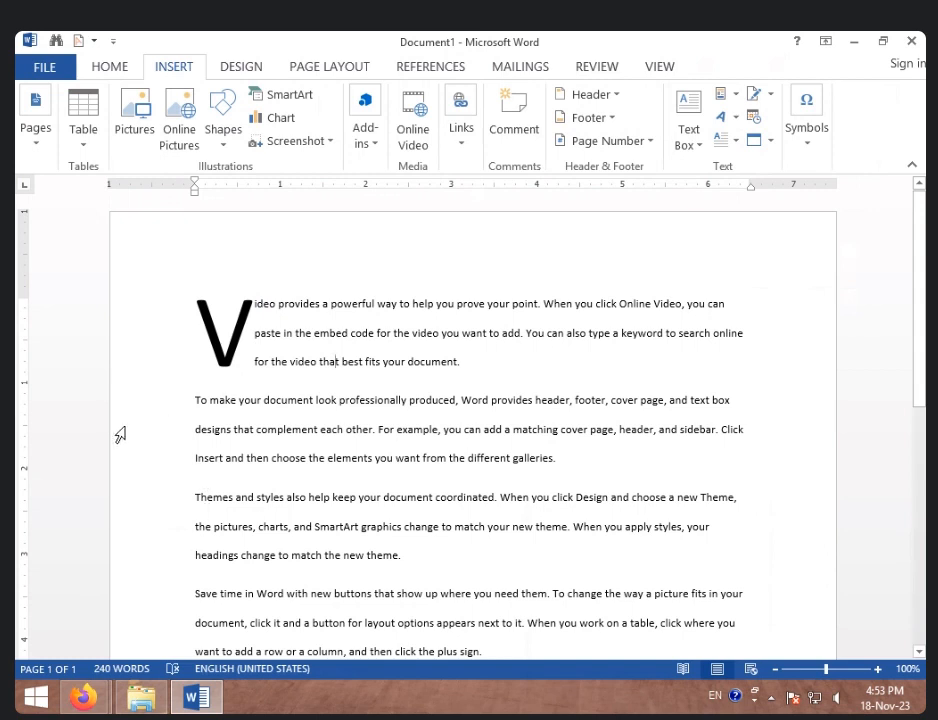
- Change the first paragraph's drop cap to the In margin position
{"action": "left_click", "coordinate": [250, 312]}
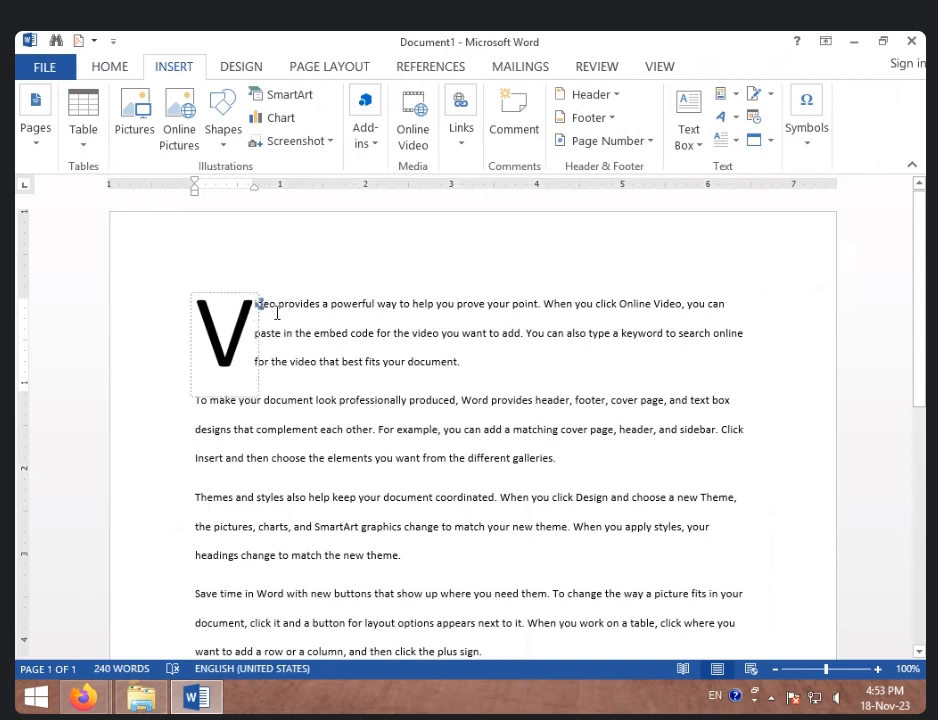
{"action": "left_click", "coordinate": [735, 143]}
{"action": "left_click", "coordinate": [764, 270]}
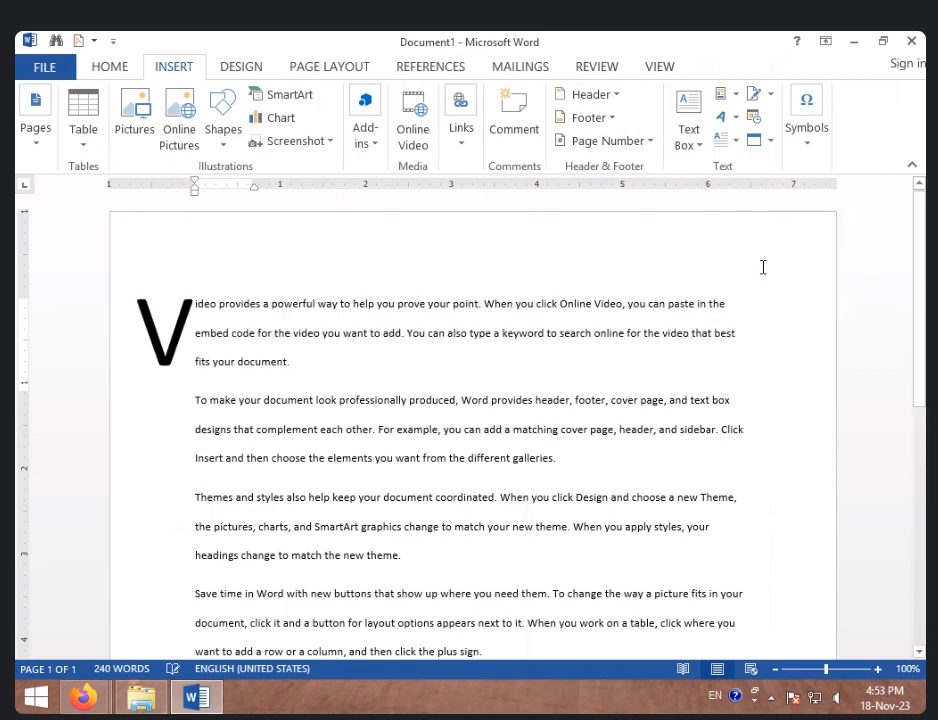
{"action": "left_click", "coordinate": [274, 392]}
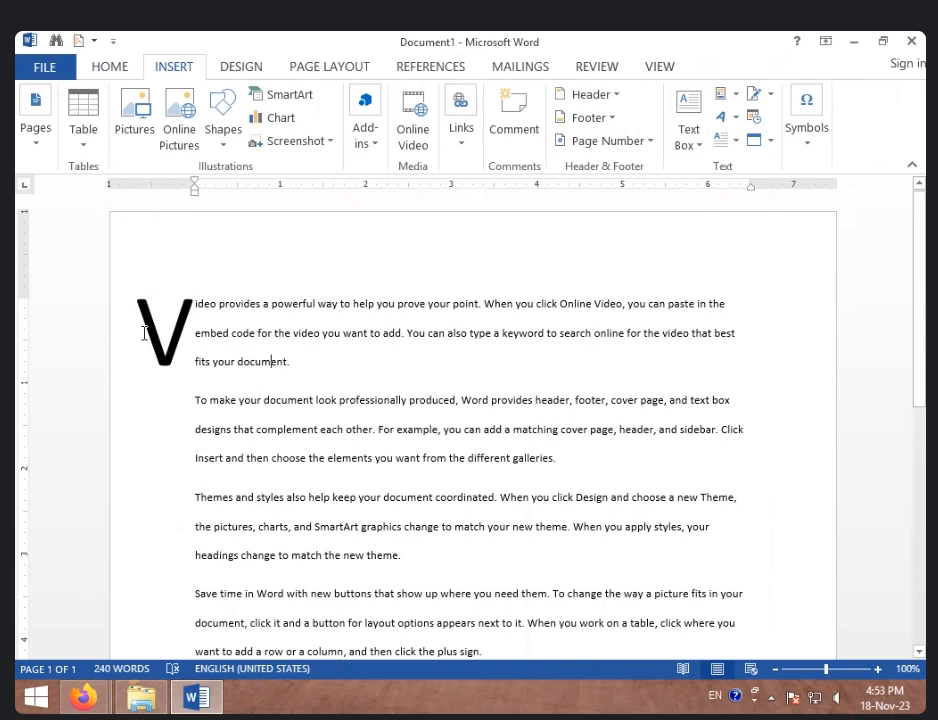
- Remove the drop cap from the first paragraph by setting it to None
{"action": "left_click", "coordinate": [232, 340]}
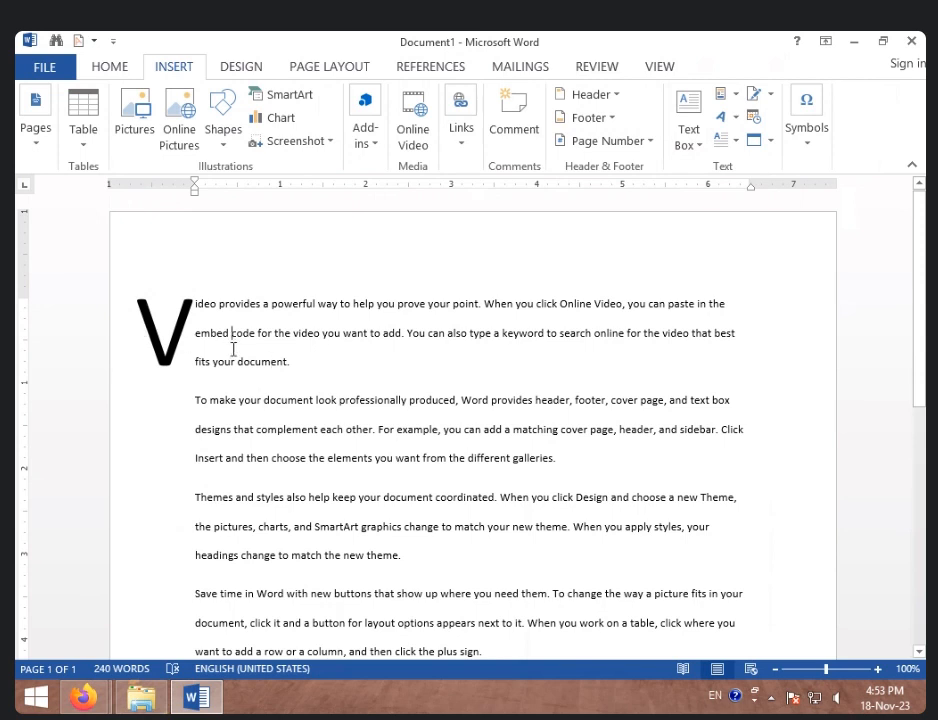
{"action": "left_click", "coordinate": [734, 141]}
{"action": "left_click", "coordinate": [737, 178]}
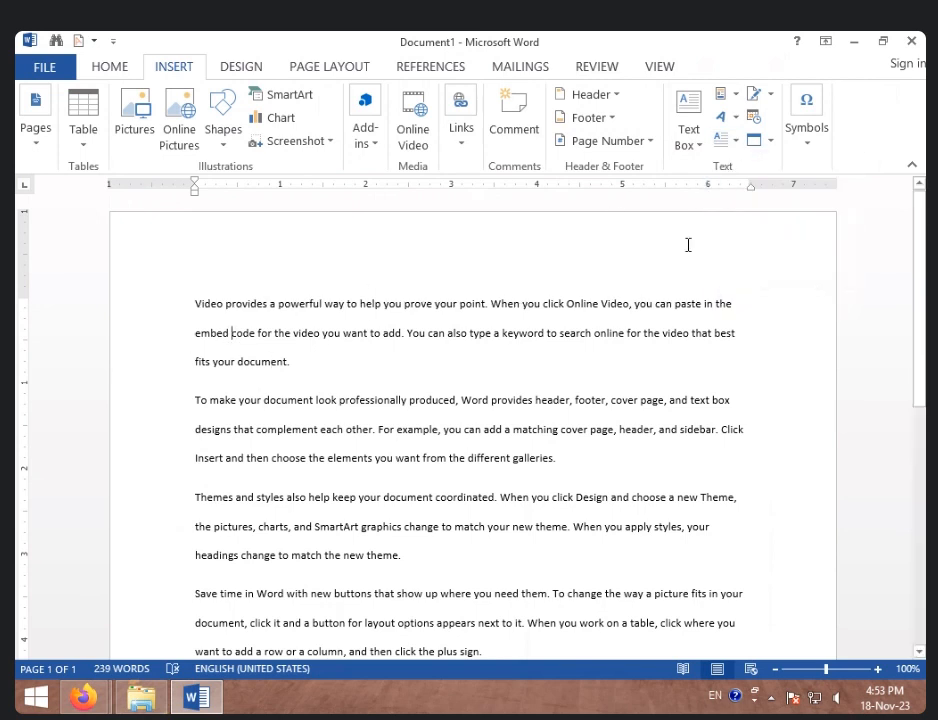
- Use the drop cap options to give the first paragraph a Dropped capital spanning more lines, and remove it again
{"action": "left_click", "coordinate": [740, 143]}
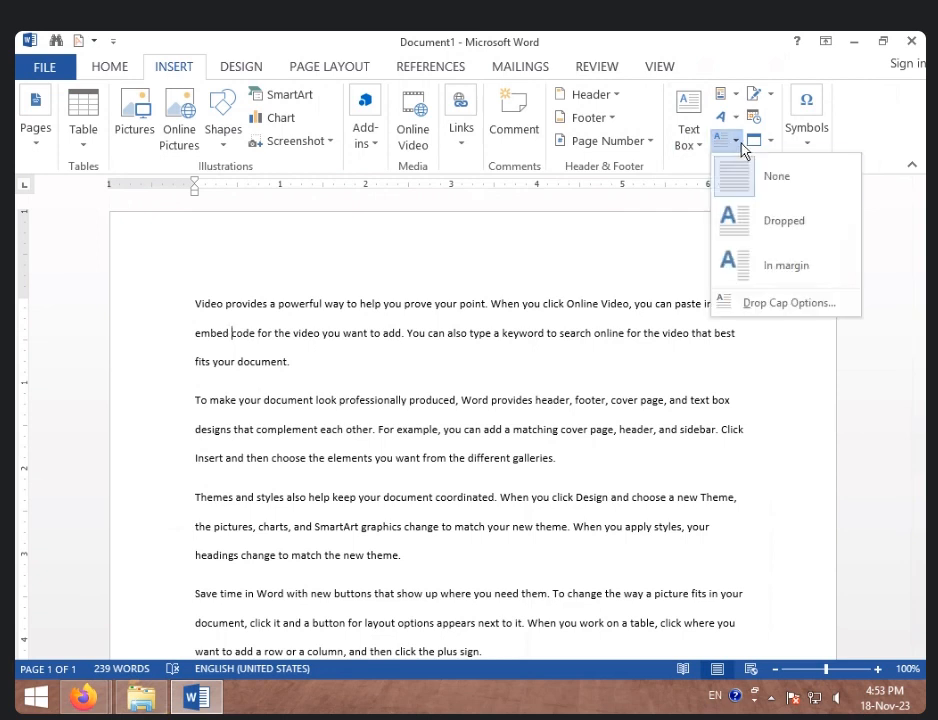
{"action": "left_click", "coordinate": [800, 308]}
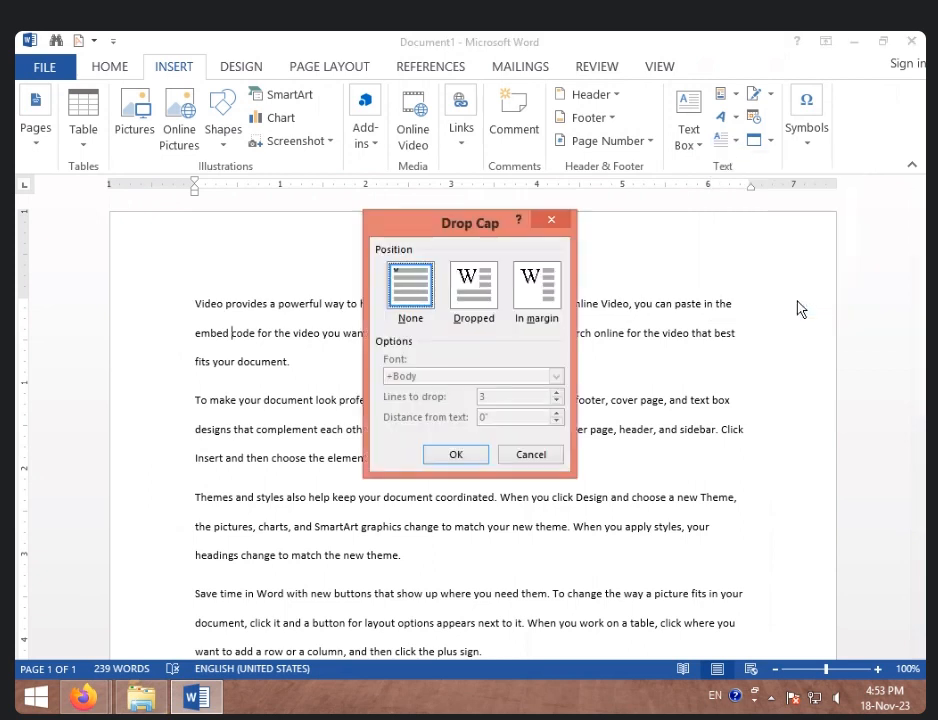
{"action": "left_click", "coordinate": [475, 300]}
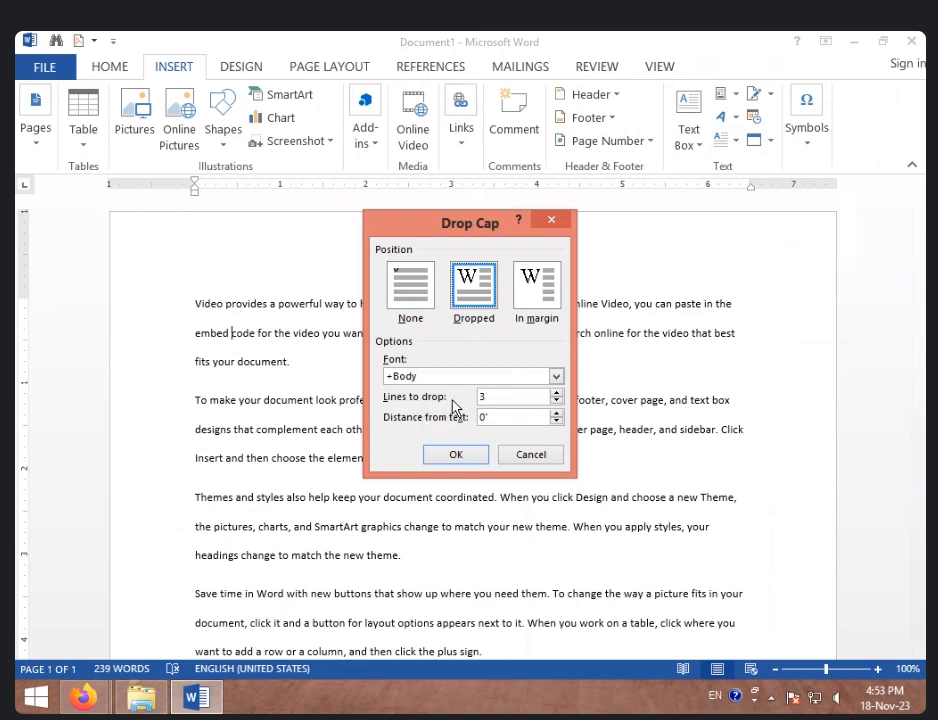
{"action": "left_click", "coordinate": [556, 393]}
{"action": "left_click", "coordinate": [455, 455]}
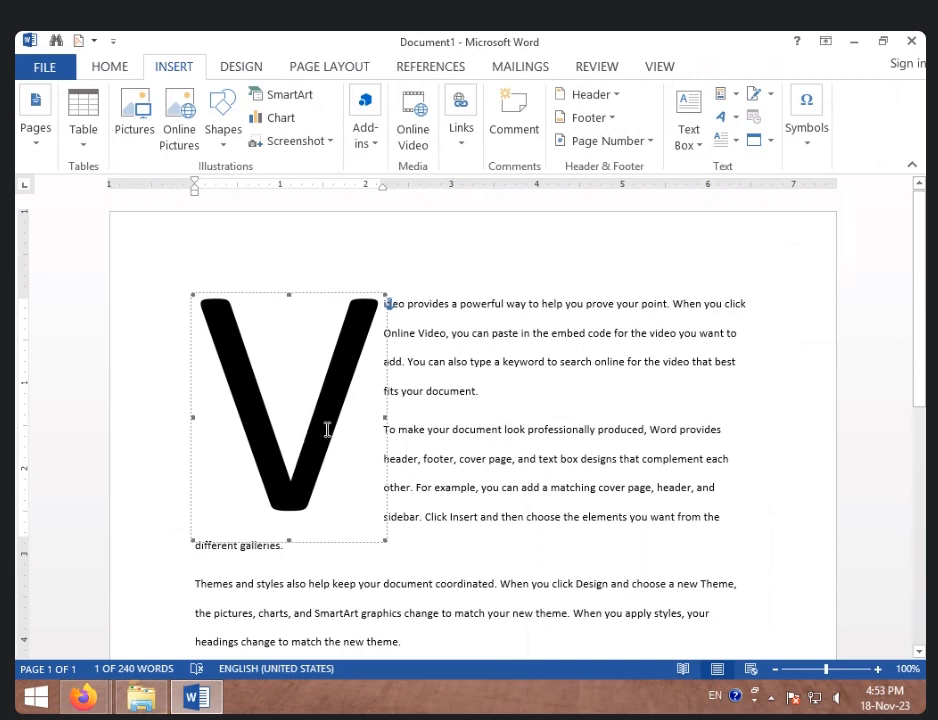
{"action": "left_click", "coordinate": [733, 146]}
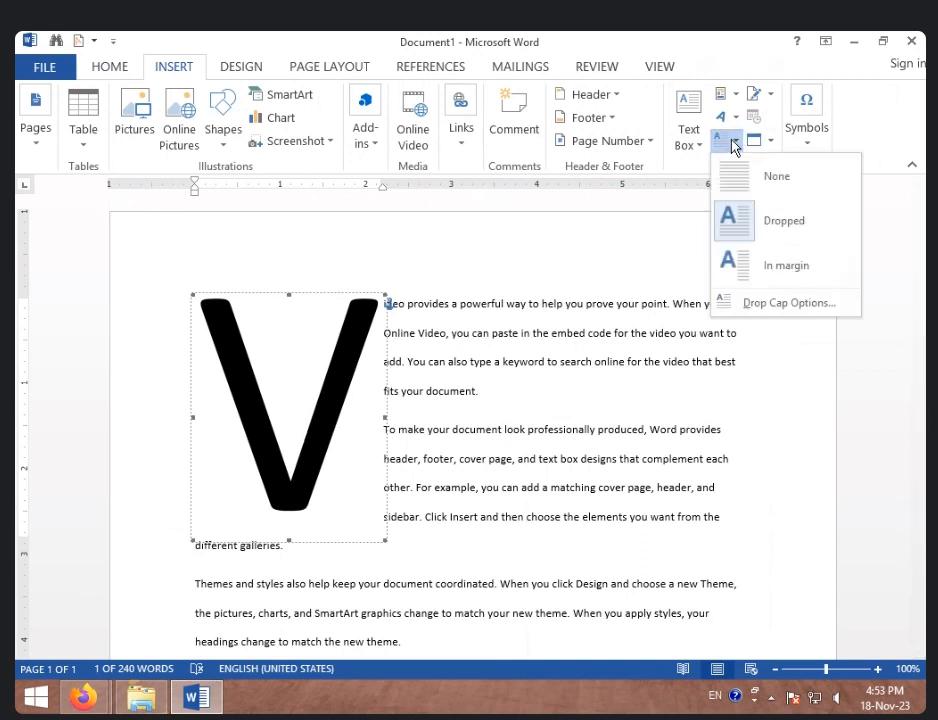
{"action": "left_click", "coordinate": [743, 182]}
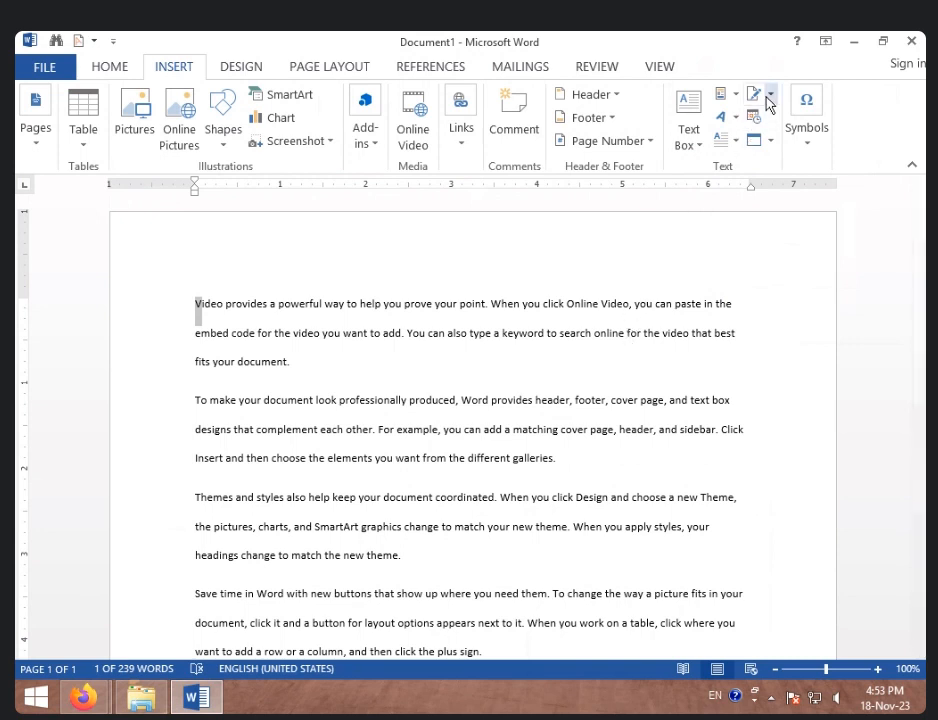
- Insert a signature line below the last paragraph, entering the suggested signer's name and the title "teacher"
{"action": "scroll", "coordinate": [337, 381], "scroll_direction": "down", "scroll_amount": 6}
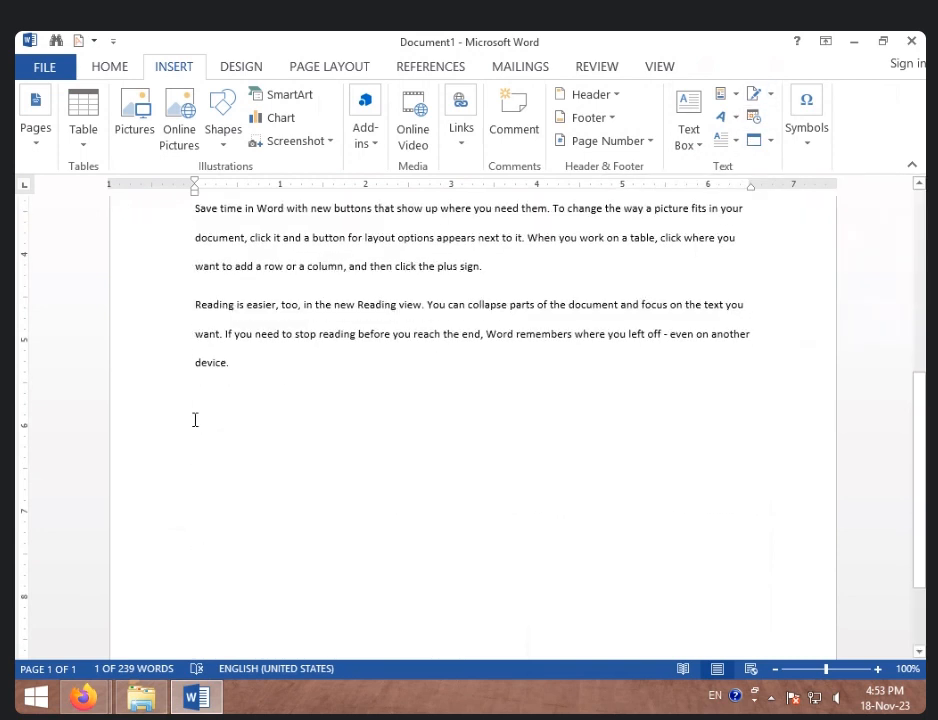
{"action": "left_click", "coordinate": [749, 96]}
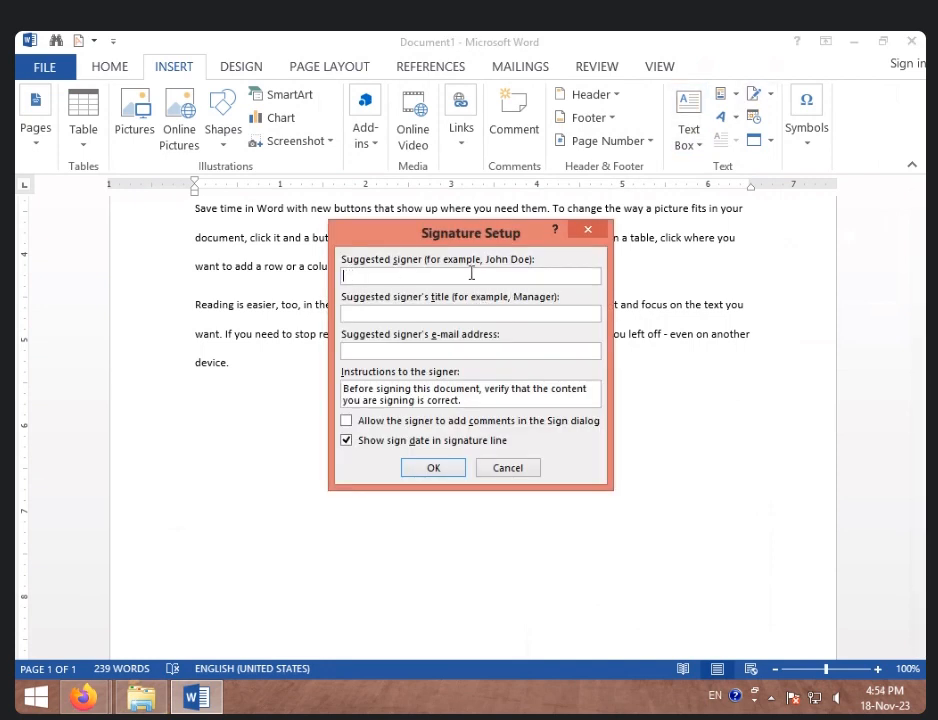
{"action": "type", "text": "riya"}
{"action": "left_click", "coordinate": [493, 316]}
{"action": "type", "text": "tec"}
{"action": "type", "text": "cher"}
{"action": "left_click", "coordinate": [432, 476]}
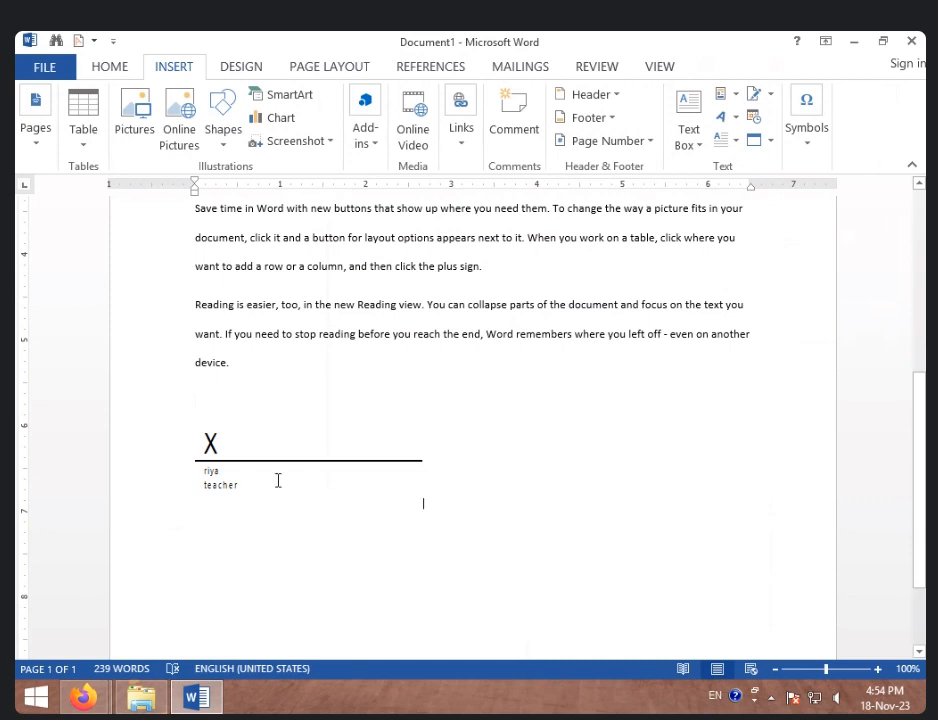
- Delete the signature line below the last paragraph
{"action": "left_click", "coordinate": [278, 480]}
{"action": "left_click", "coordinate": [366, 394]}
{"action": "left_click", "coordinate": [372, 416]}
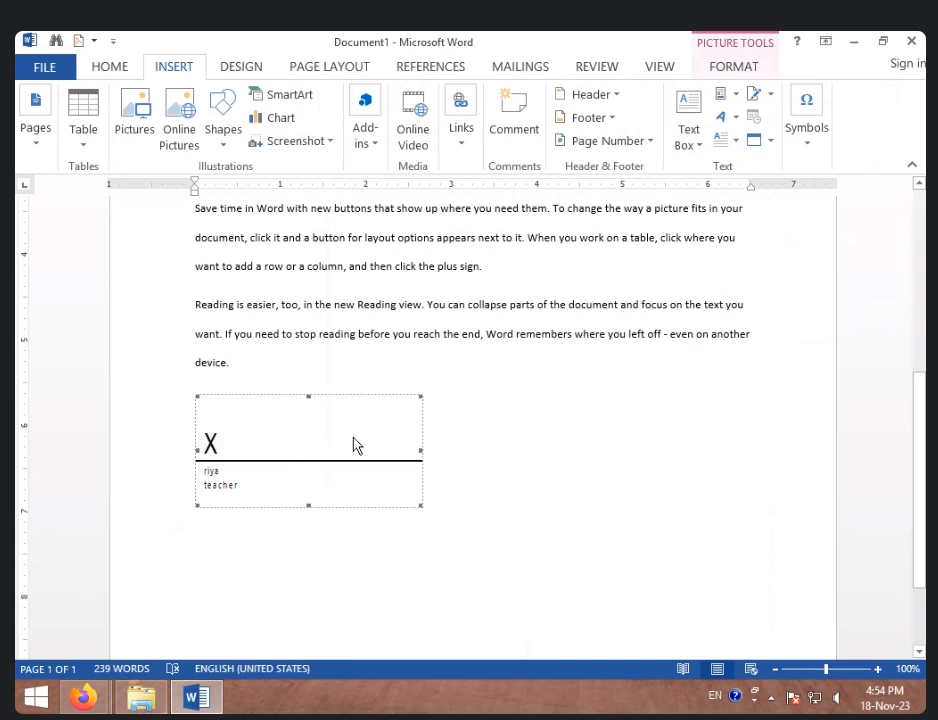
{"action": "key", "text": "Delete"}
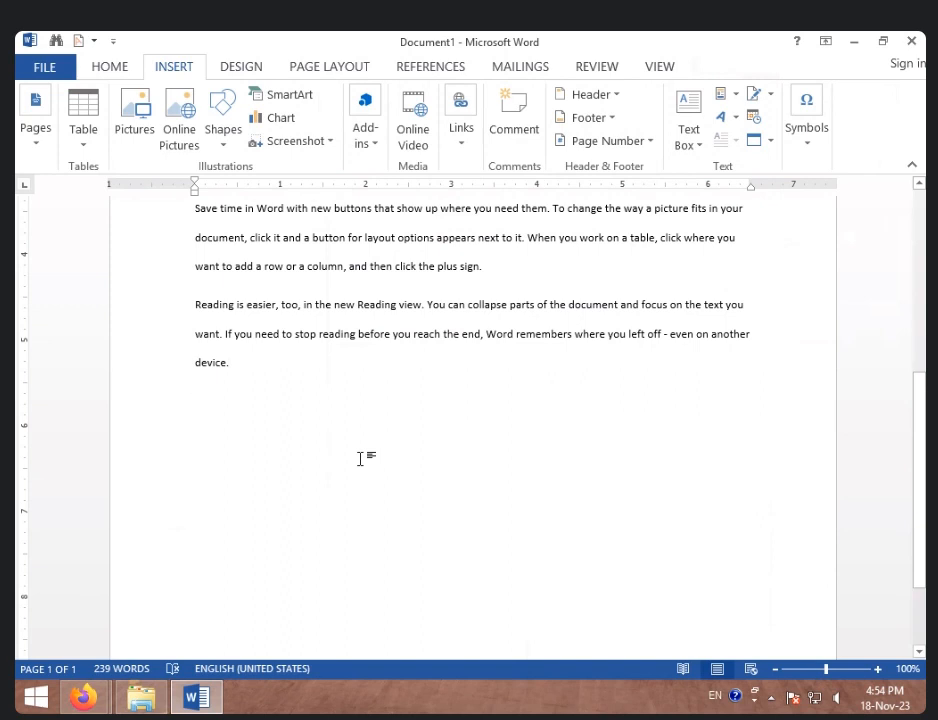
- Insert the current date and time below the last paragraph in the "18-Nov-23 4:54 PM" format
{"action": "left_click", "coordinate": [754, 117]}
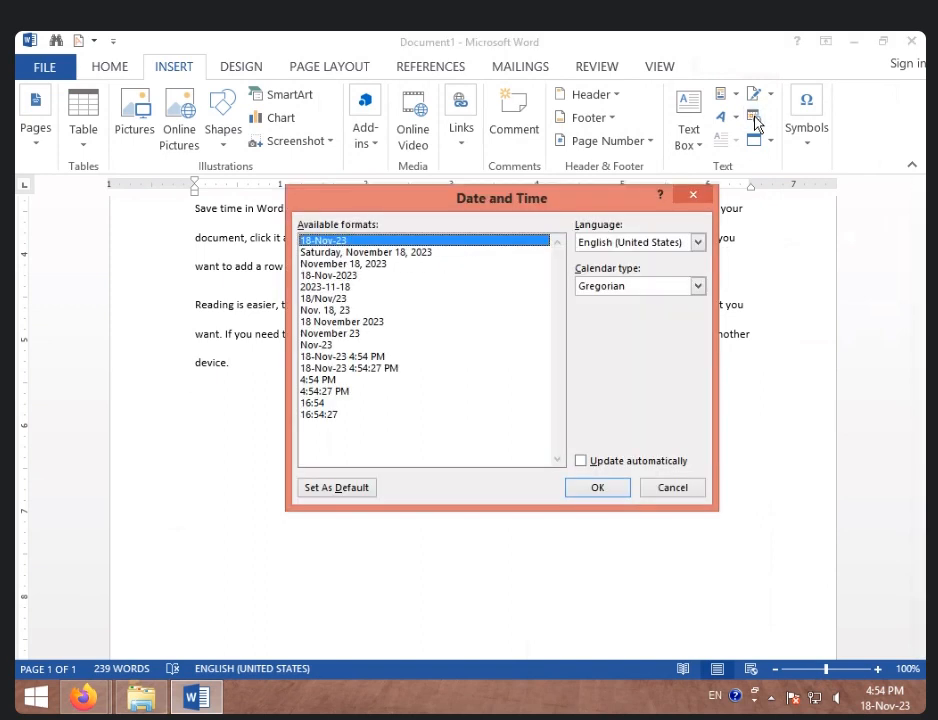
{"action": "left_click", "coordinate": [342, 299]}
{"action": "left_click", "coordinate": [338, 322]}
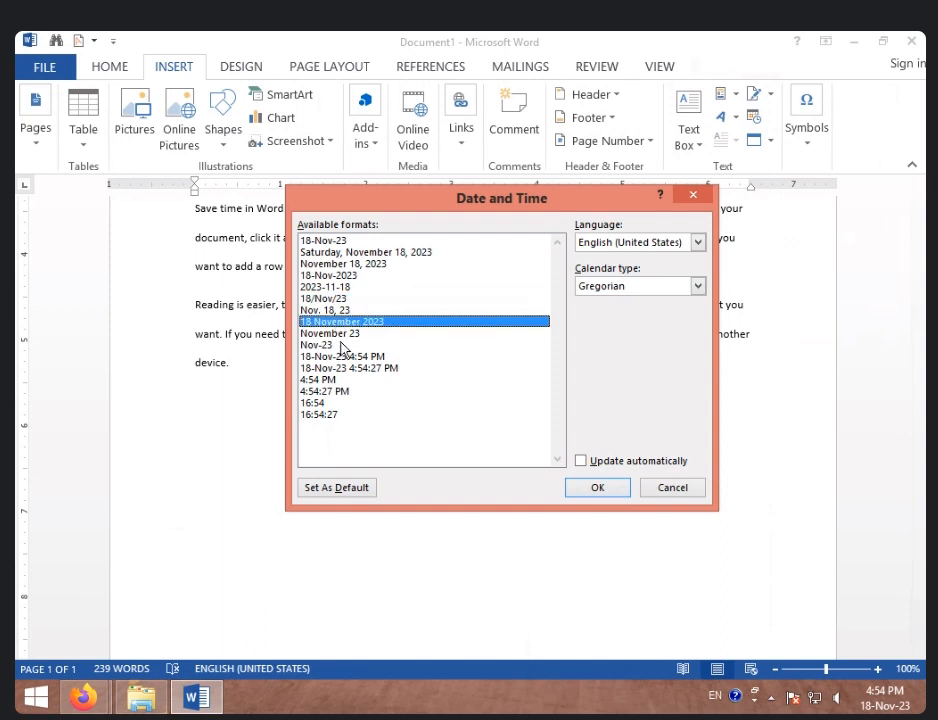
{"action": "left_click", "coordinate": [341, 356]}
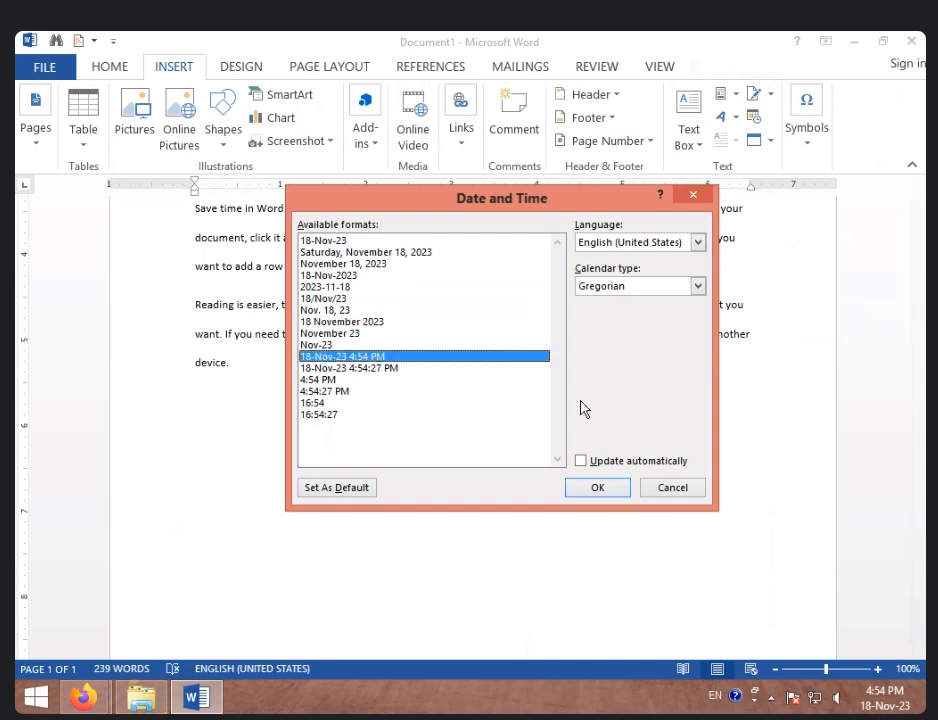
{"action": "left_click", "coordinate": [605, 490]}
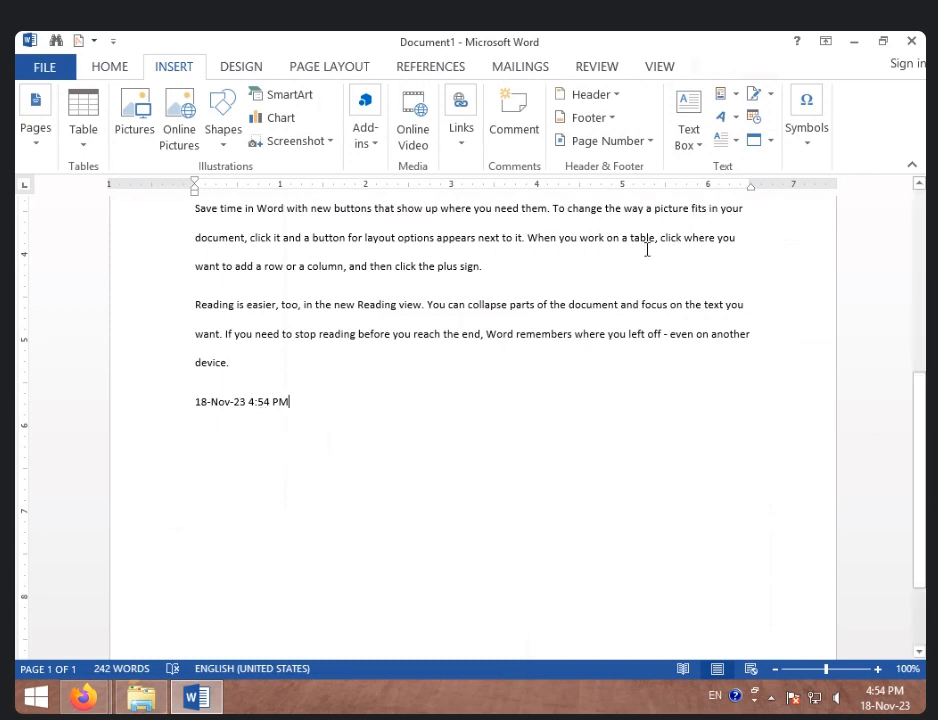
- Delete all the text in the document, including the inserted date and time line
{"action": "key", "text": "ctrl+a"}
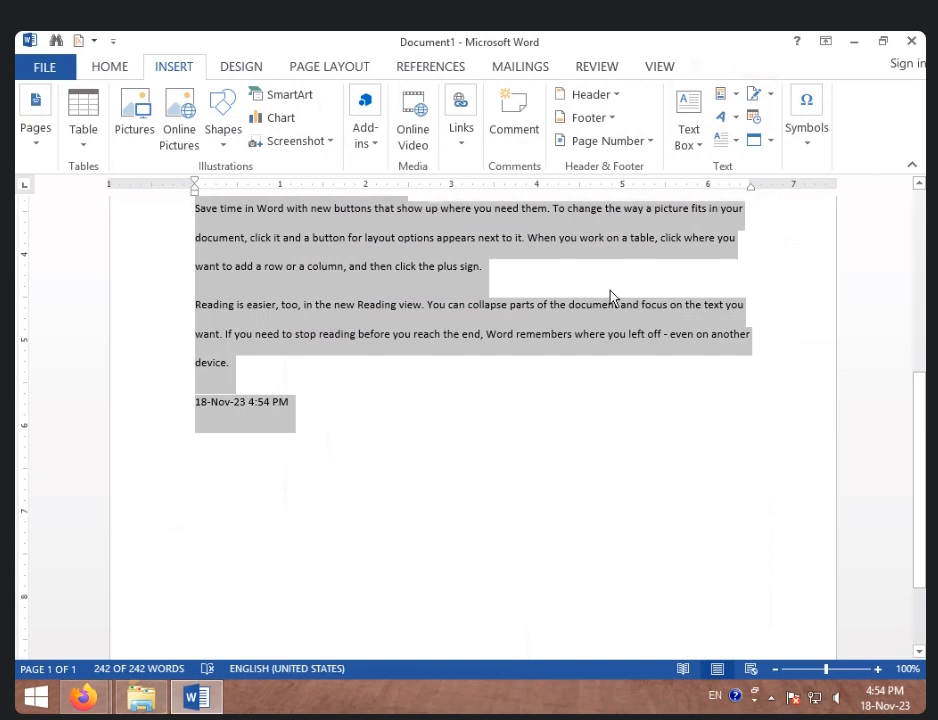
{"action": "key", "text": "Delete"}
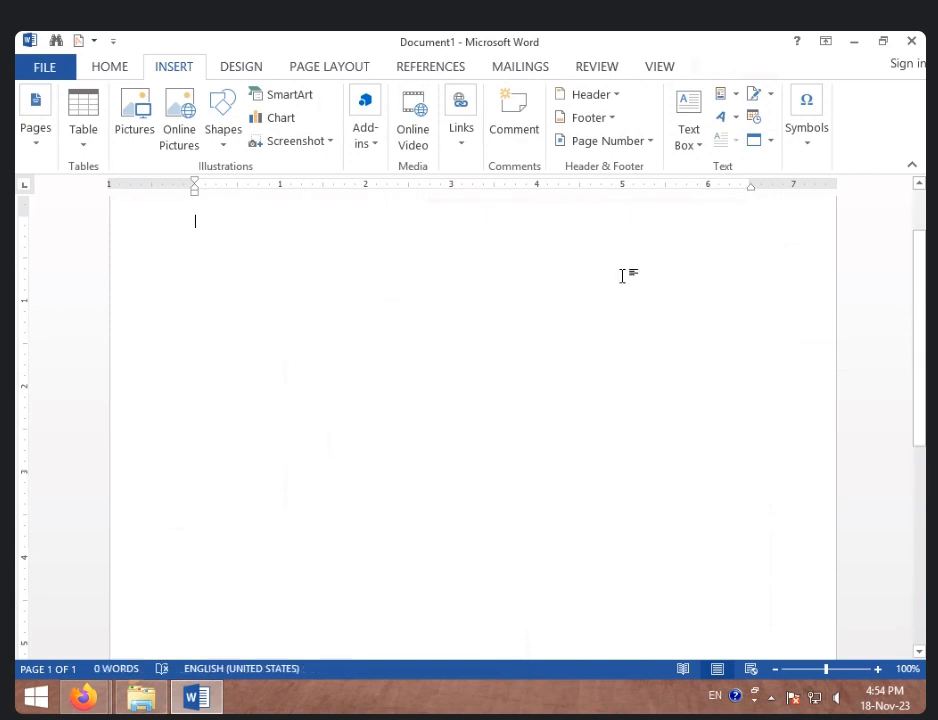
- Examine the list of object types that can be created as a new embedded object in the document
{"action": "left_click", "coordinate": [771, 141]}
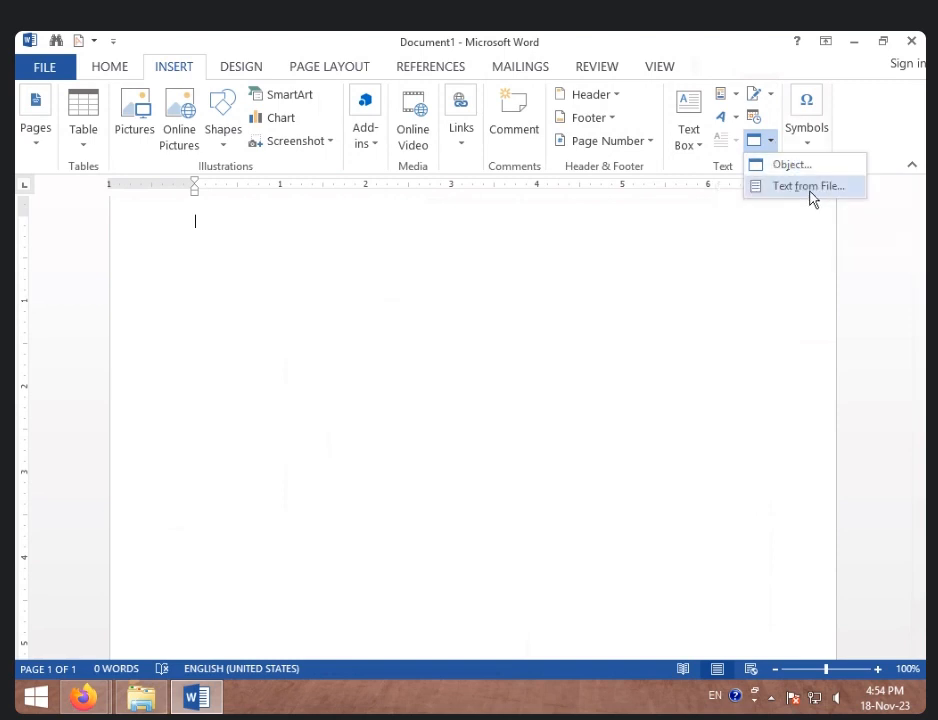
{"action": "left_click", "coordinate": [634, 291]}
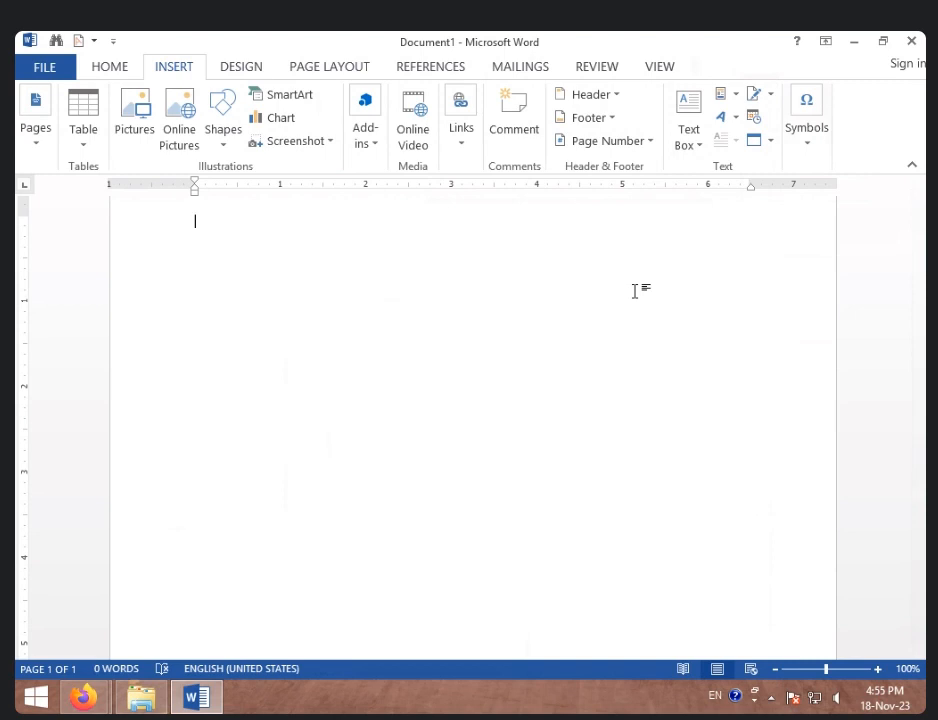
{"action": "left_click", "coordinate": [773, 142]}
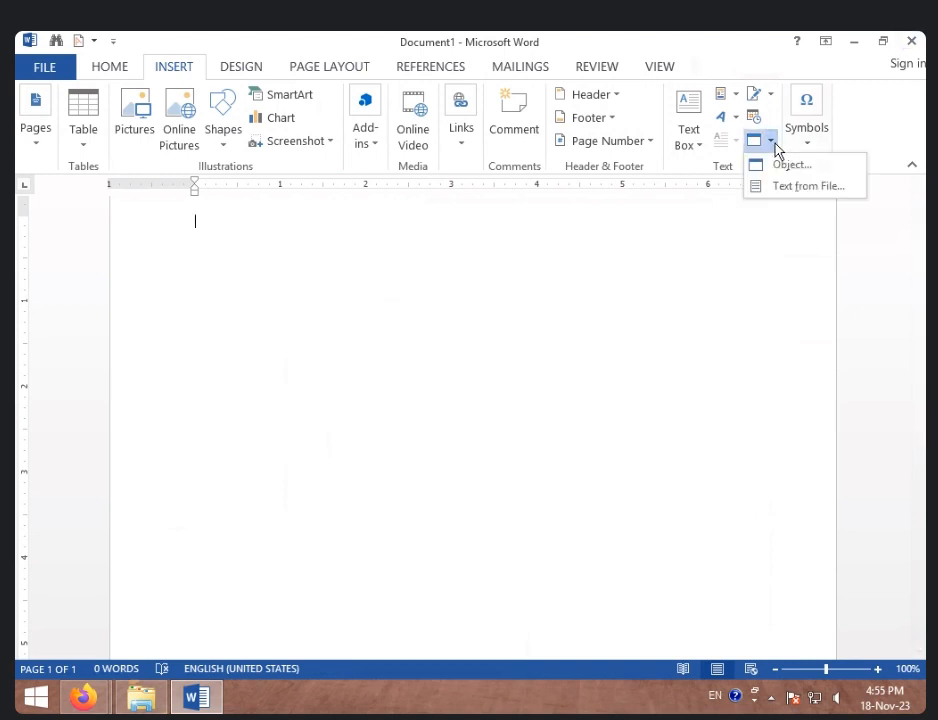
{"action": "left_click", "coordinate": [791, 165]}
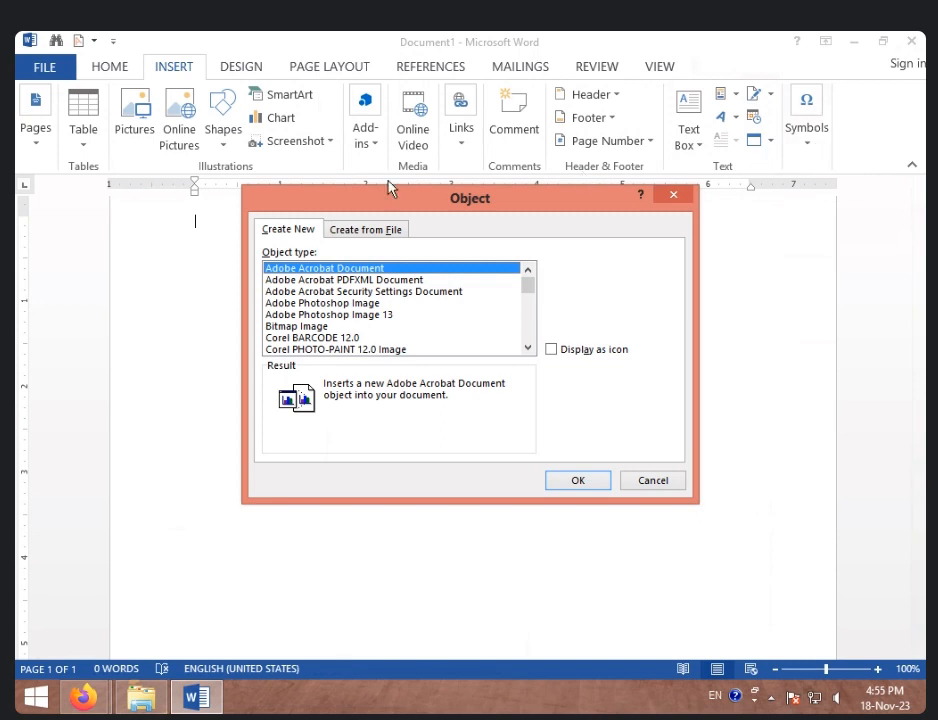
{"action": "left_click", "coordinate": [333, 281]}
{"action": "left_click", "coordinate": [337, 314]}
{"action": "scroll", "coordinate": [341, 314], "scroll_direction": "down", "scroll_amount": 2}
{"action": "left_click", "coordinate": [344, 315]}
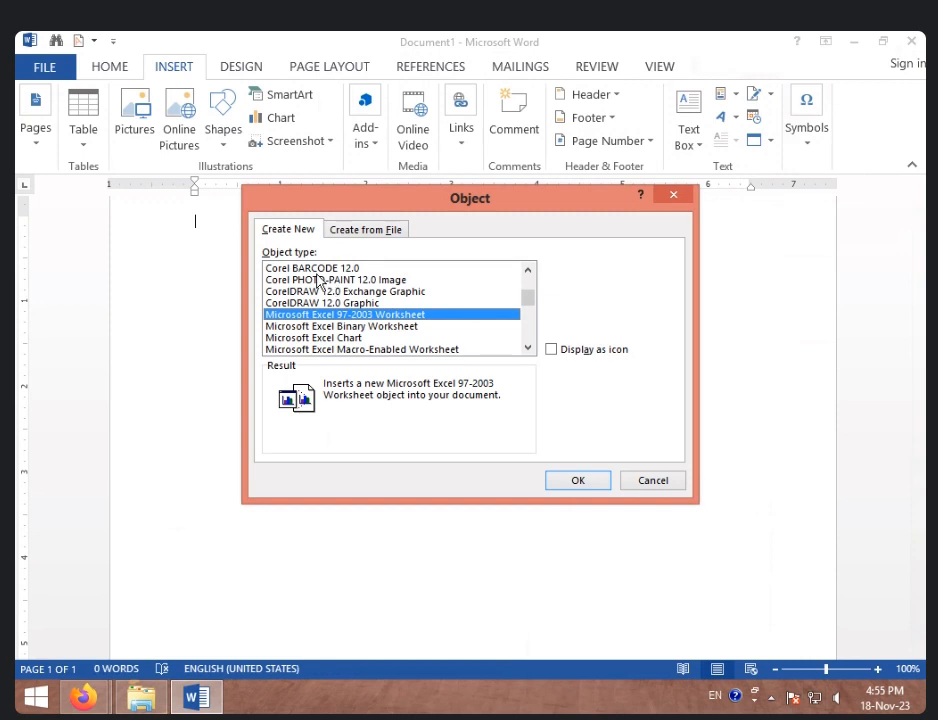
{"action": "scroll", "coordinate": [340, 327], "scroll_direction": "down", "scroll_amount": 3}
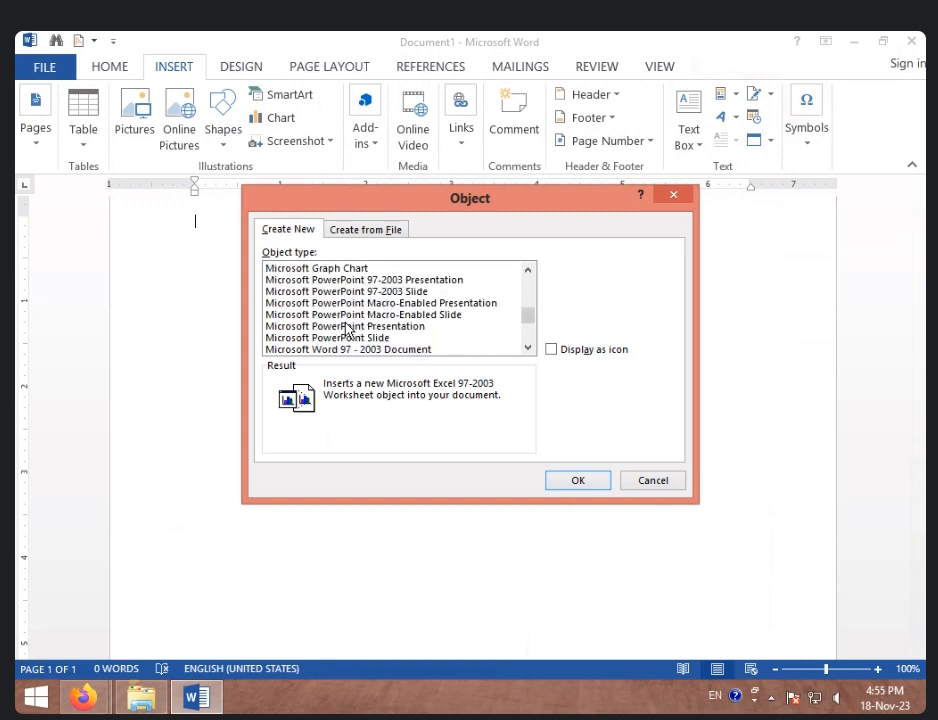
{"action": "scroll", "coordinate": [350, 330], "scroll_direction": "down", "scroll_amount": 1}
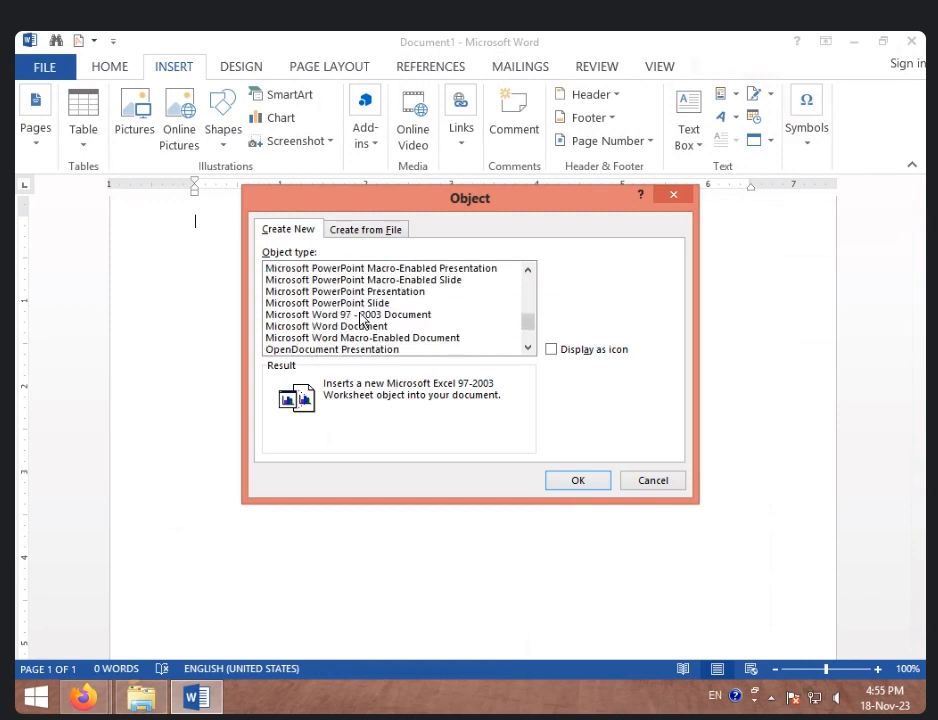
{"action": "scroll", "coordinate": [362, 320], "scroll_direction": "down", "scroll_amount": 2}
{"action": "scroll", "coordinate": [360, 320], "scroll_direction": "up", "scroll_amount": 7}
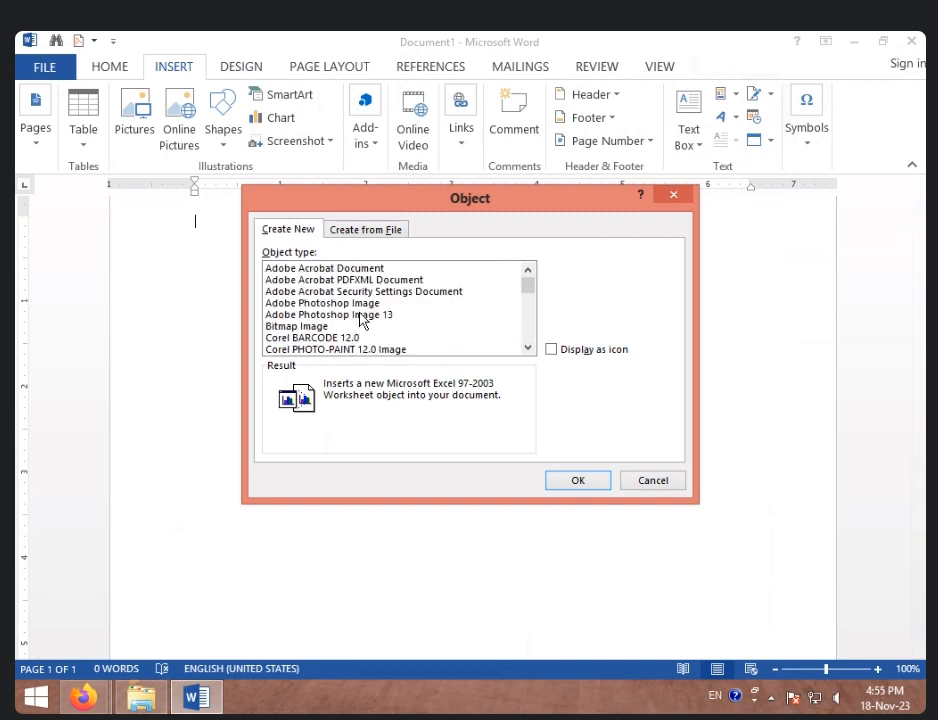
{"action": "scroll", "coordinate": [362, 320], "scroll_direction": "down", "scroll_amount": 2}
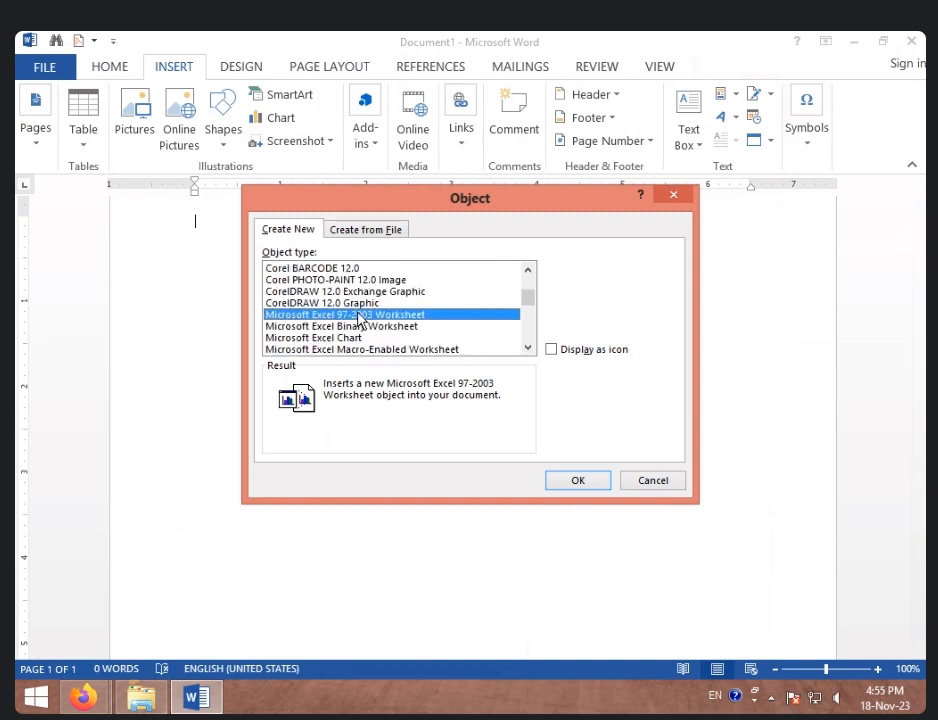
{"action": "scroll", "coordinate": [362, 320], "scroll_direction": "down", "scroll_amount": 1}
{"action": "scroll", "coordinate": [362, 320], "scroll_direction": "down", "scroll_amount": 1}
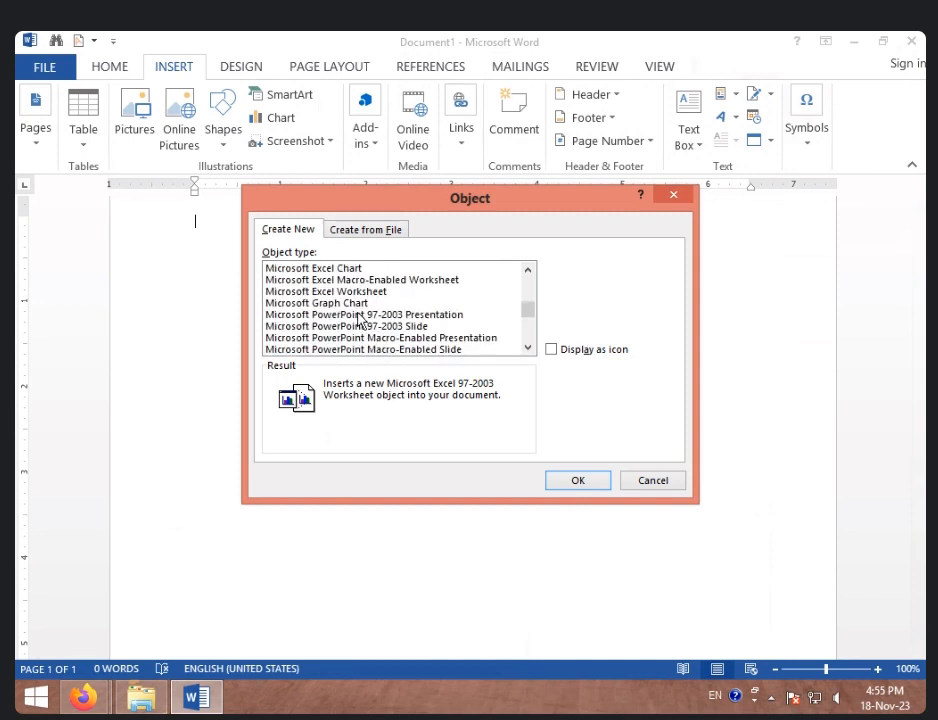
- Insert a new Microsoft Excel Chart object into the blank document and return to document editing
{"action": "left_click", "coordinate": [325, 303]}
{"action": "key", "text": "Up"}
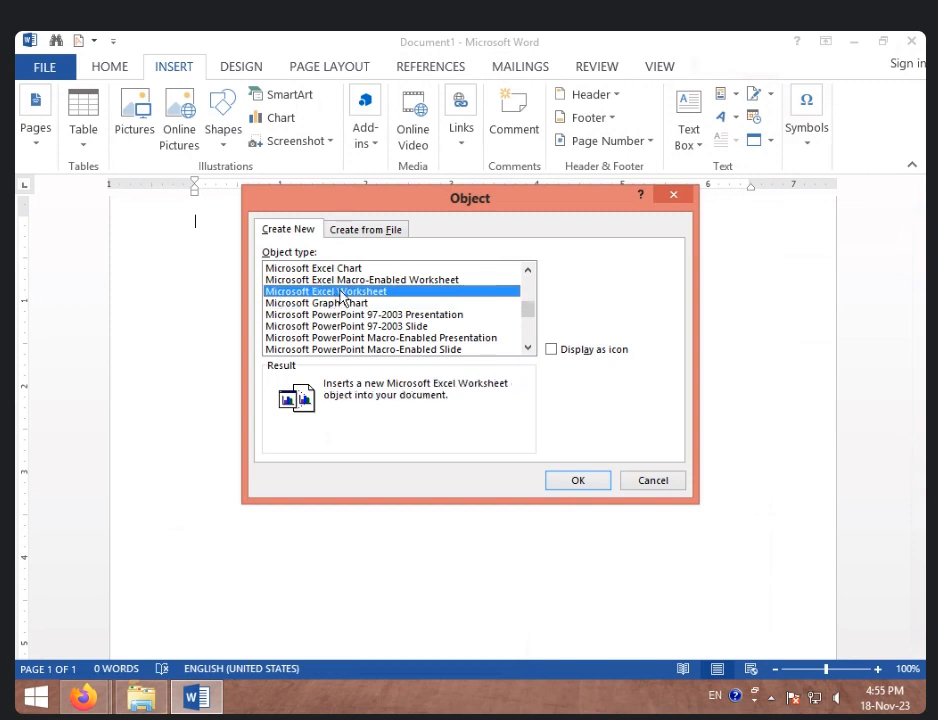
{"action": "scroll", "coordinate": [355, 298], "scroll_direction": "up", "scroll_amount": 1}
{"action": "left_click", "coordinate": [336, 303]}
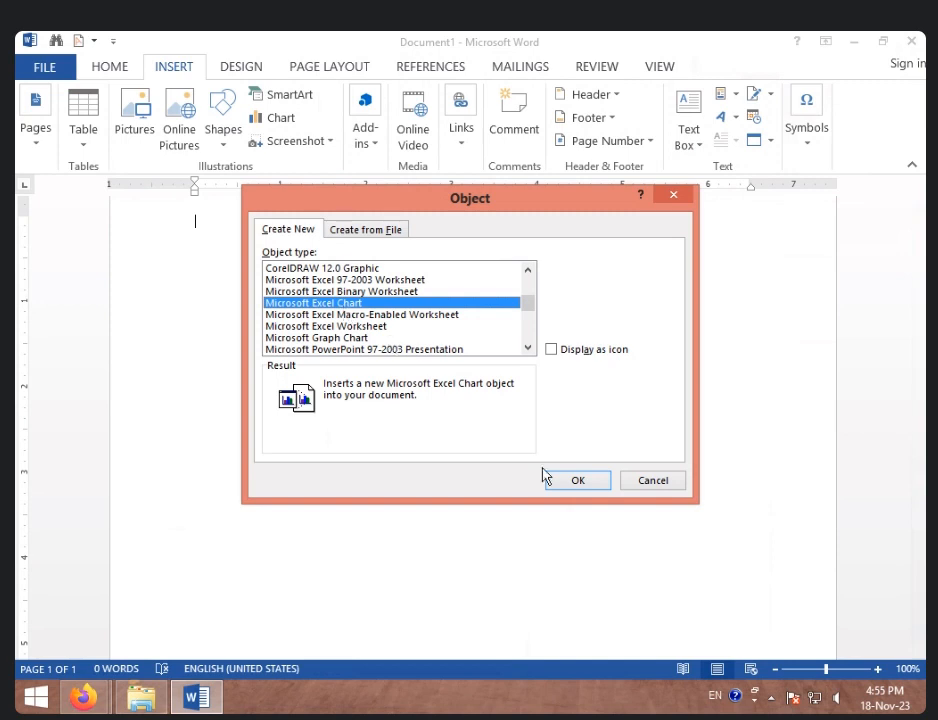
{"action": "left_click", "coordinate": [573, 482]}
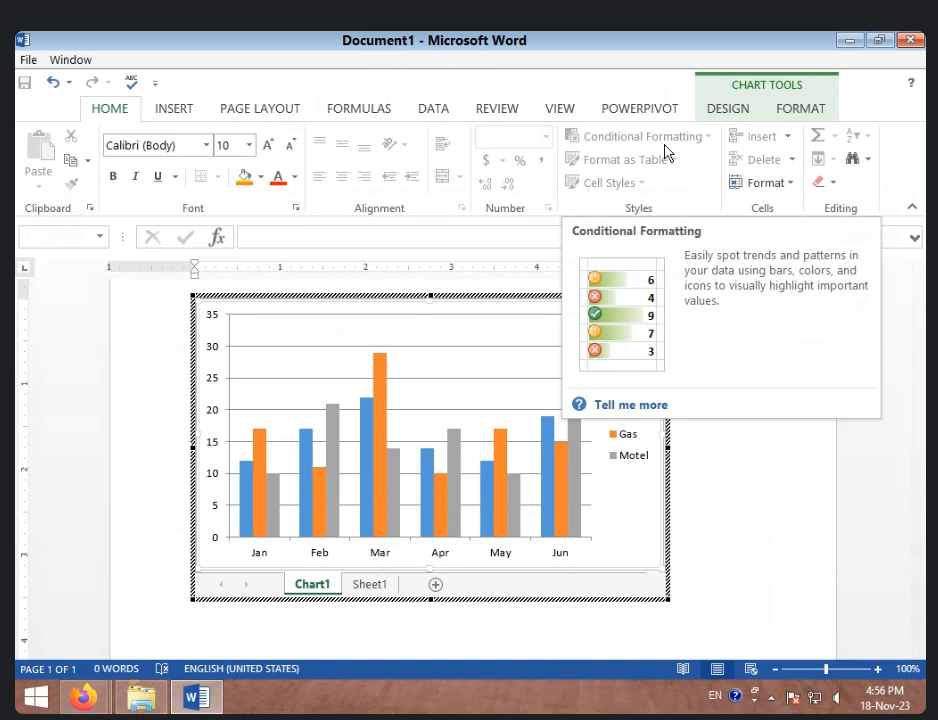
{"action": "left_click", "coordinate": [178, 110]}
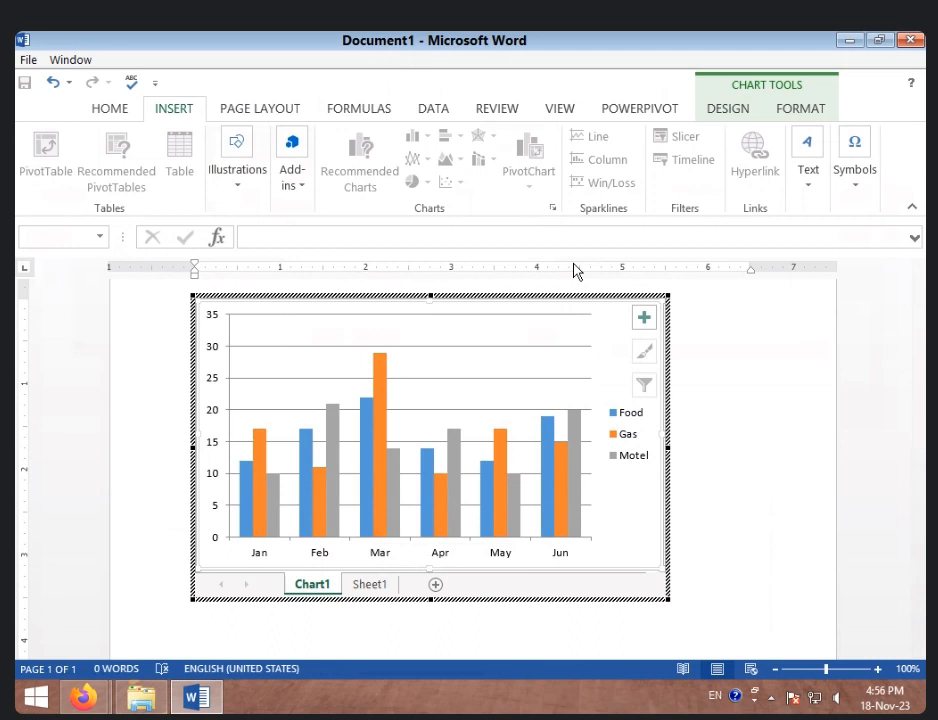
{"action": "left_click", "coordinate": [702, 369]}
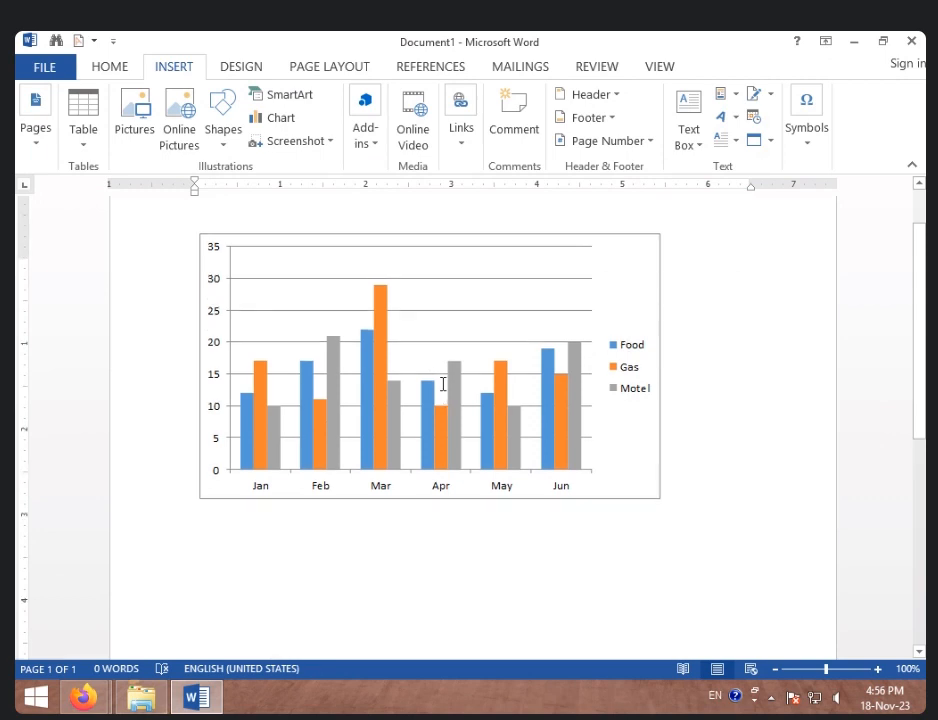
- Delete the embedded Excel chart from the page
{"action": "scroll", "coordinate": [443, 384], "scroll_direction": "up", "scroll_amount": 1}
{"action": "left_click", "coordinate": [491, 394]}
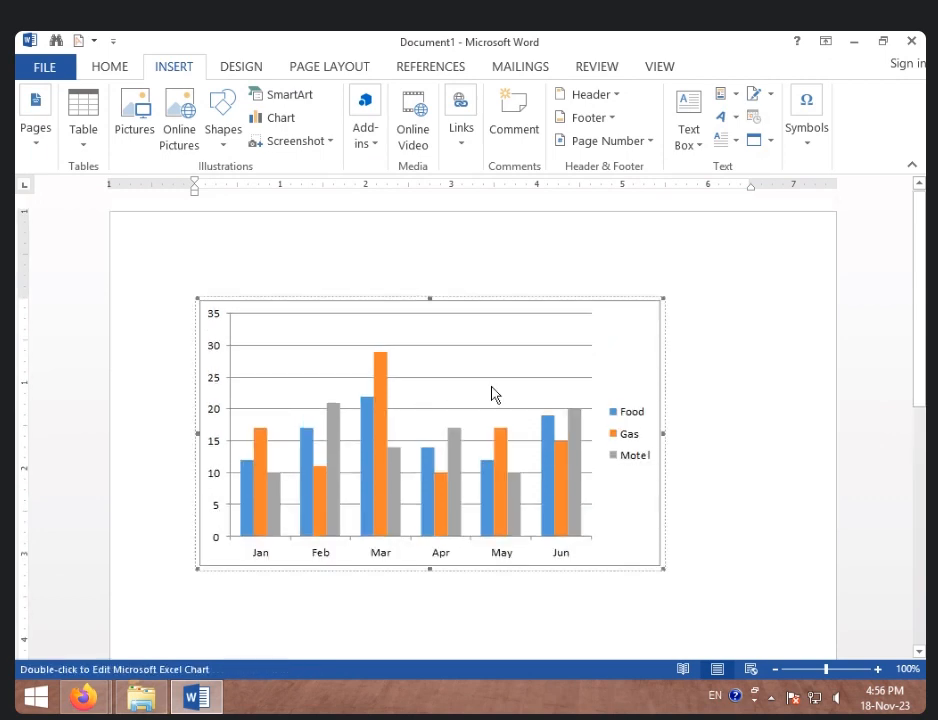
{"action": "left_click", "coordinate": [609, 313]}
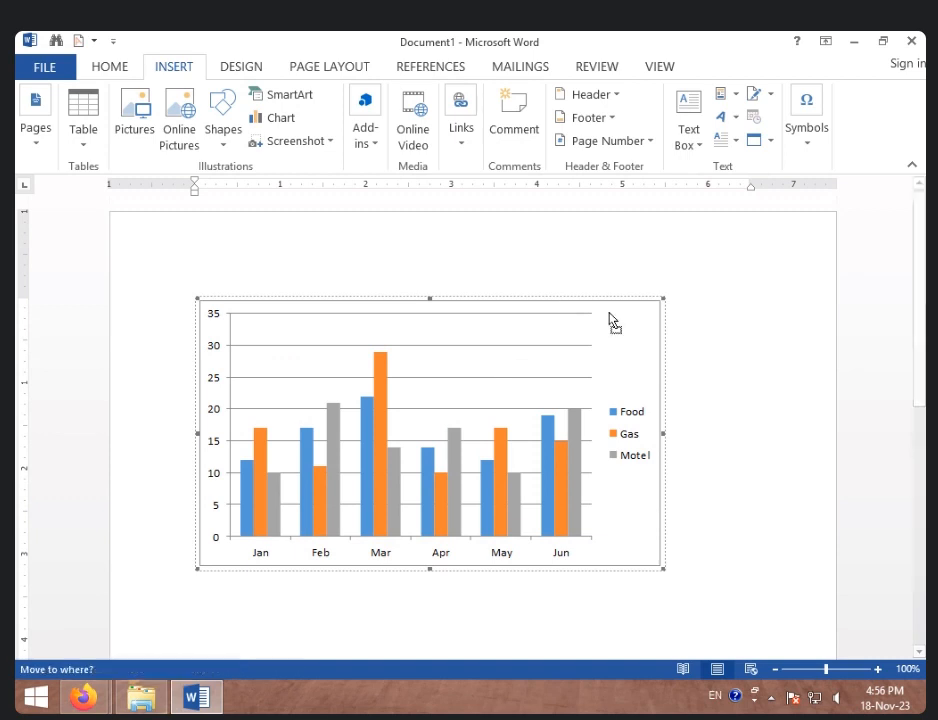
{"action": "left_click", "coordinate": [609, 313]}
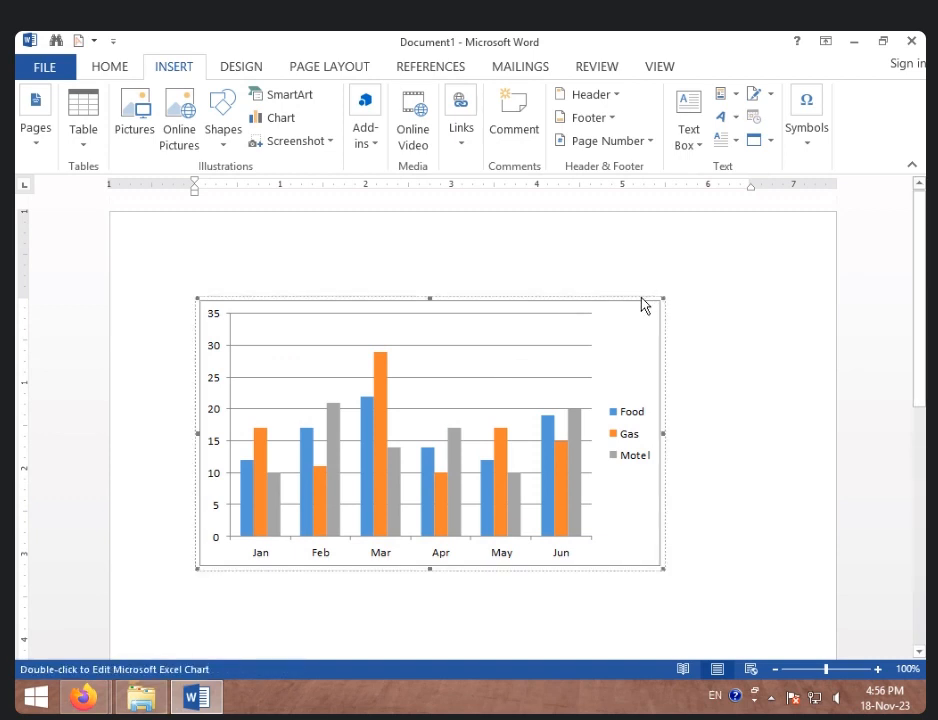
{"action": "key", "text": "Delete"}
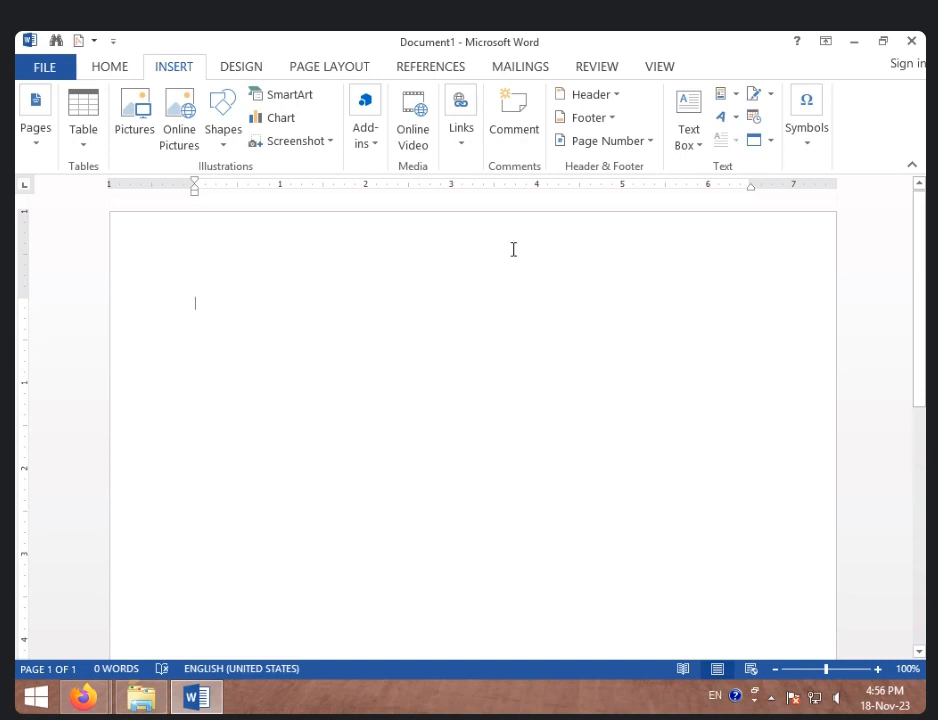
- Insert the text of the Word file "1 SE 2" from Local Disk (G:) into the blank document
{"action": "left_click", "coordinate": [770, 141]}
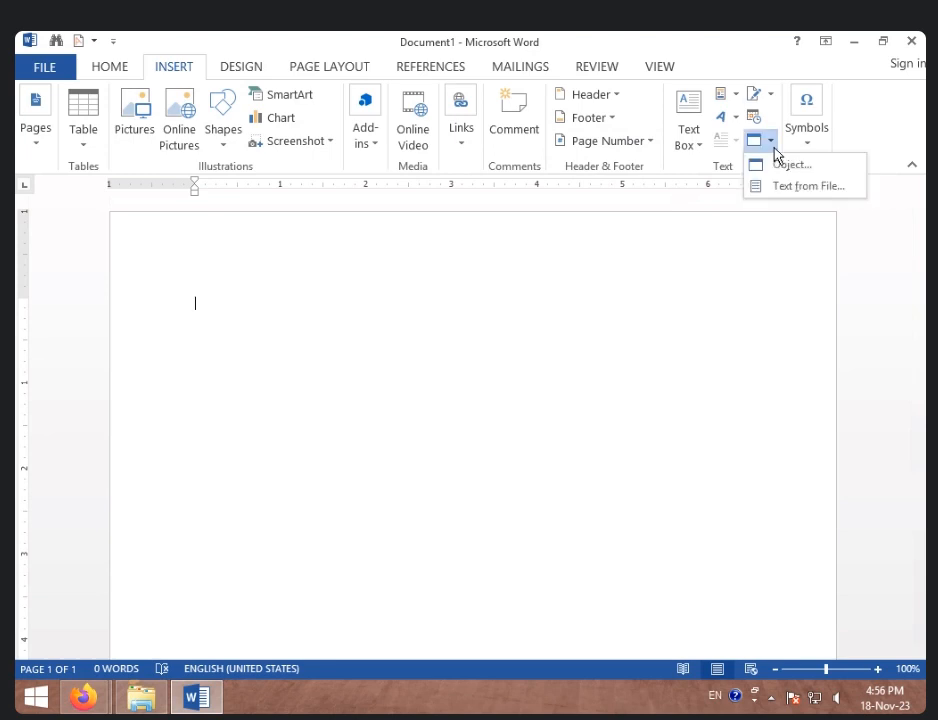
{"action": "left_click", "coordinate": [818, 188]}
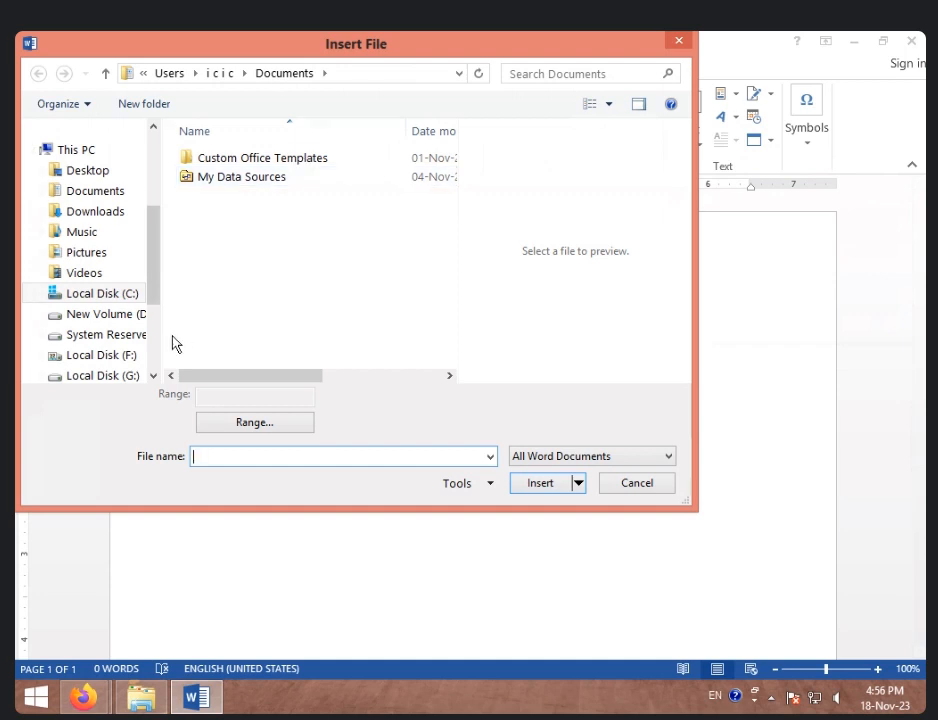
{"action": "left_click", "coordinate": [126, 355]}
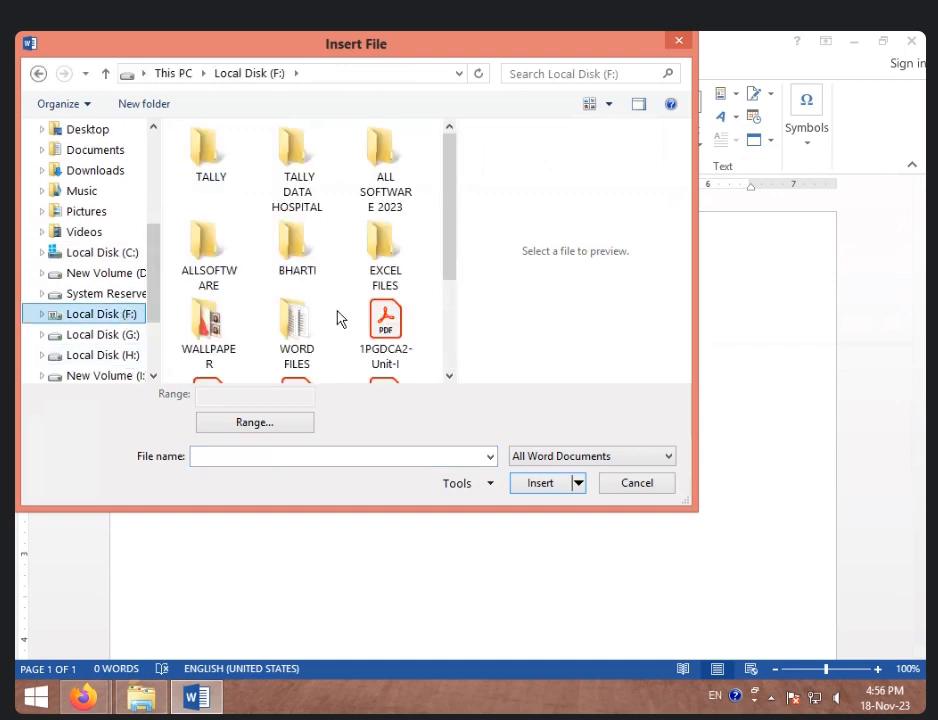
{"action": "left_click", "coordinate": [120, 274]}
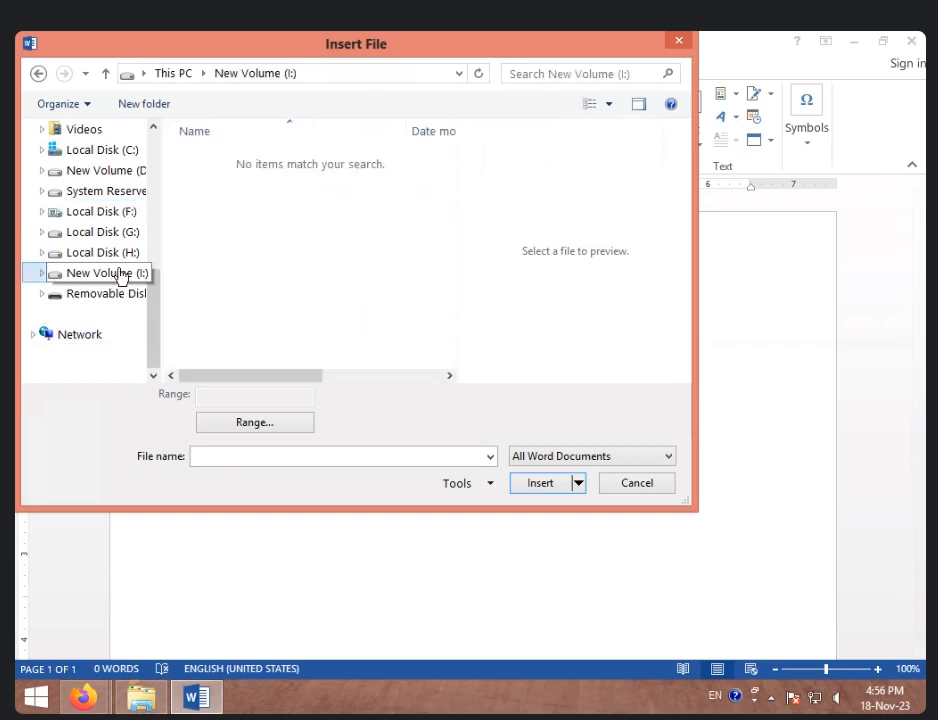
{"action": "left_click", "coordinate": [128, 230]}
{"action": "double_click", "coordinate": [289, 236]}
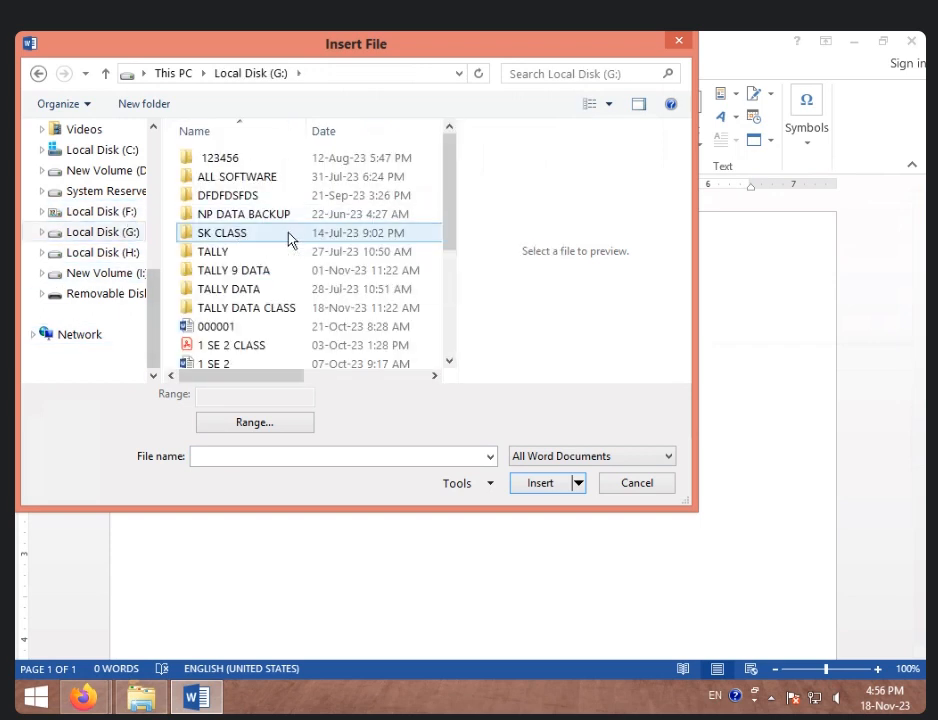
{"action": "left_click", "coordinate": [120, 234]}
{"action": "left_click", "coordinate": [240, 364]}
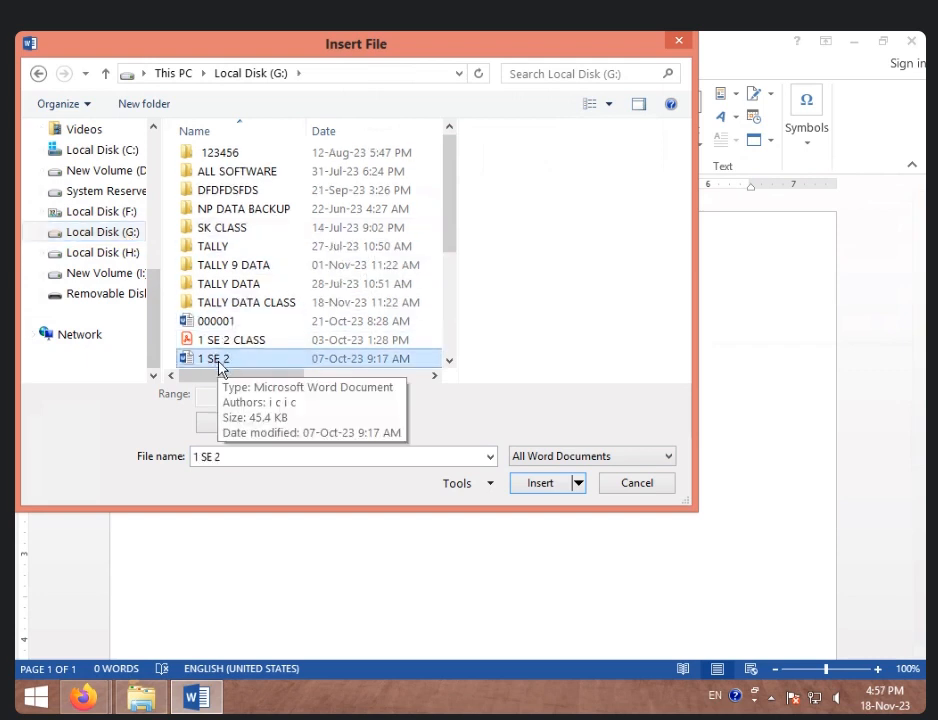
{"action": "left_click", "coordinate": [532, 487]}
{"action": "scroll", "coordinate": [527, 357], "scroll_direction": "up", "scroll_amount": 3}
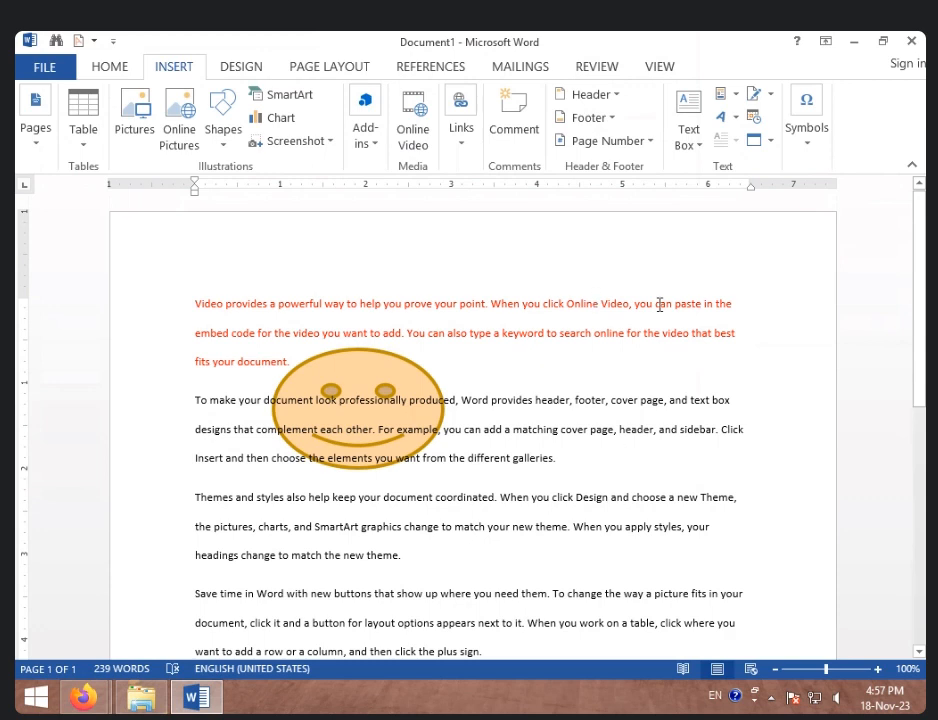
- Delete all the content inserted from the file, including the smiley face shape
{"action": "key", "text": "ctrl+a"}
{"action": "key", "text": "Delete"}
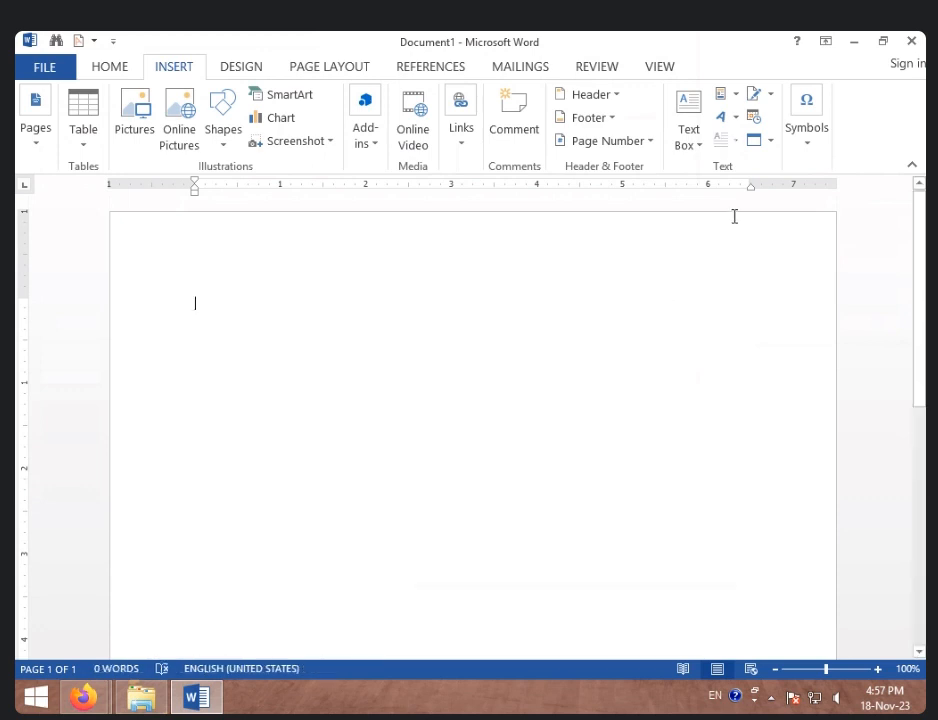
- Insert the built-in Trig Identity 1 equation into the blank document
{"action": "left_click", "coordinate": [801, 154]}
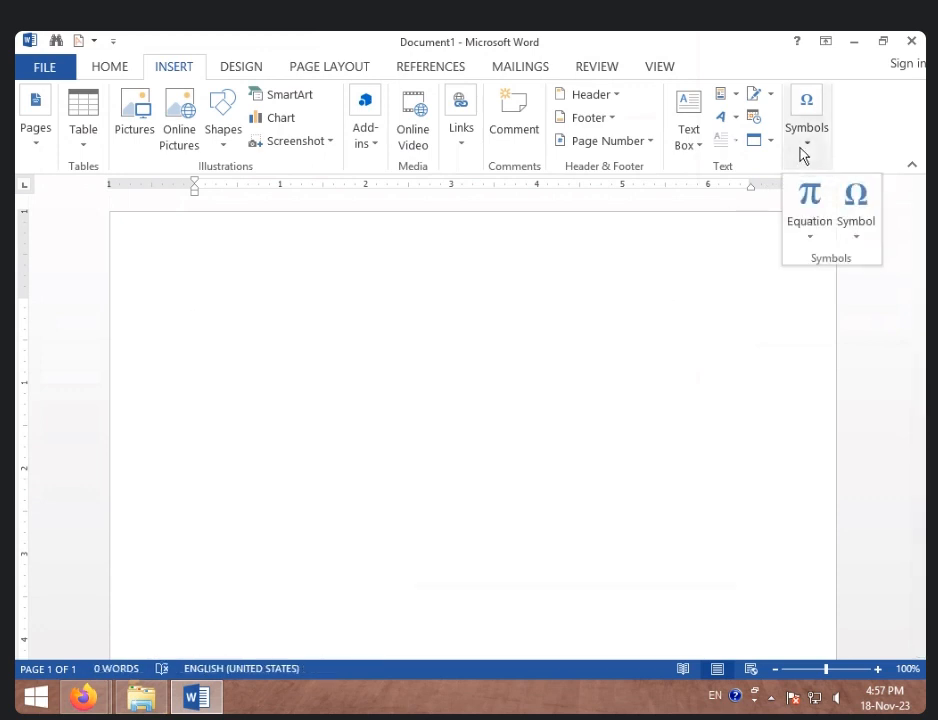
{"action": "left_click", "coordinate": [808, 247]}
{"action": "scroll", "coordinate": [634, 427], "scroll_direction": "down", "scroll_amount": 5}
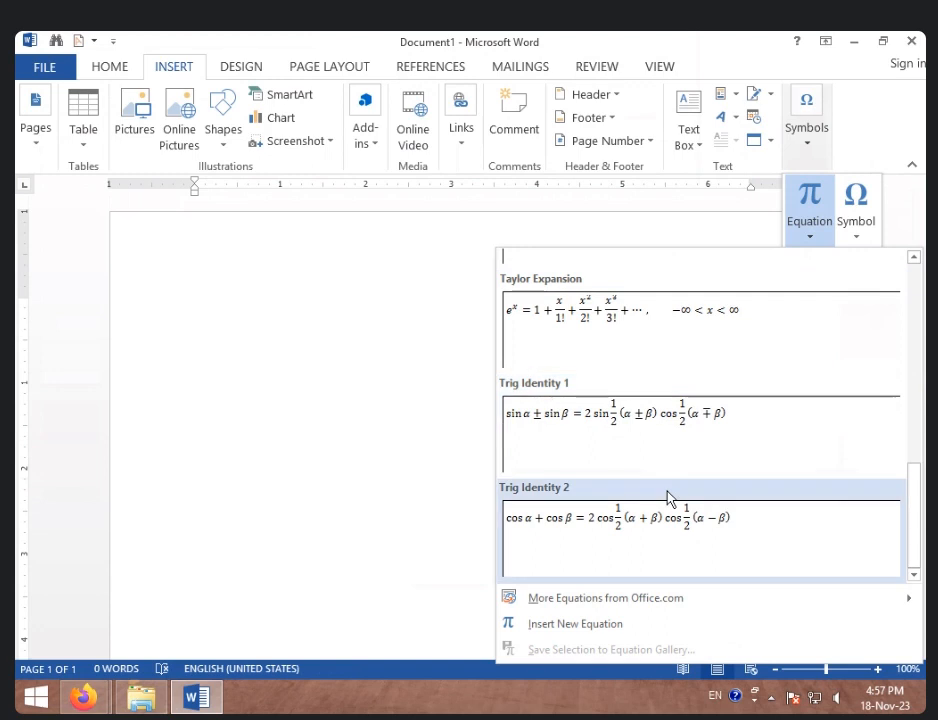
{"action": "left_click", "coordinate": [621, 455]}
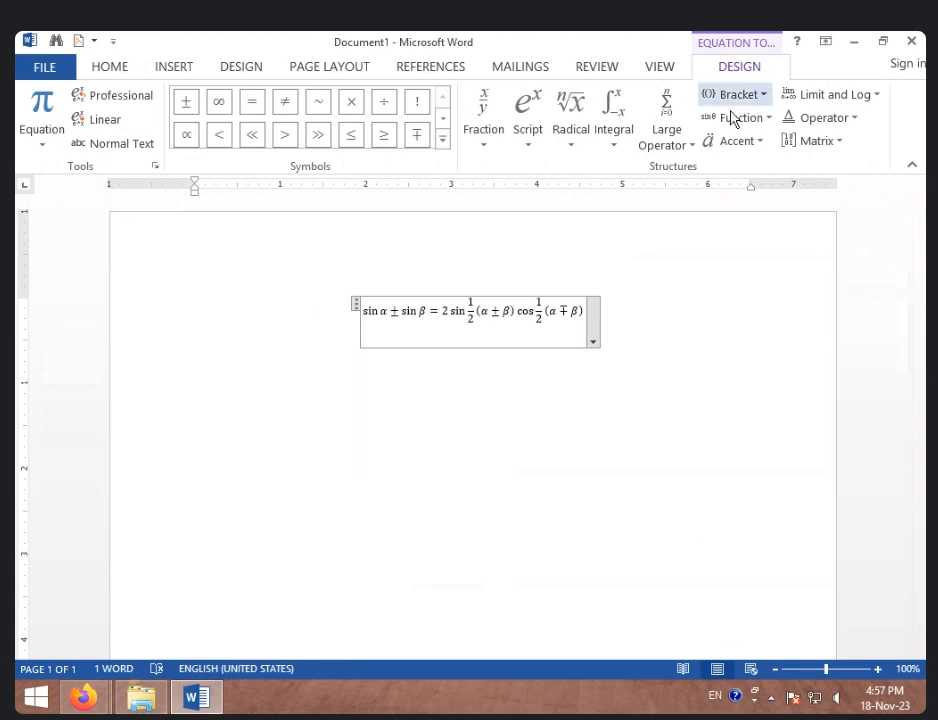
- Insert an equals sign before "cos" in the trigonometric equation
{"action": "left_click", "coordinate": [379, 405]}
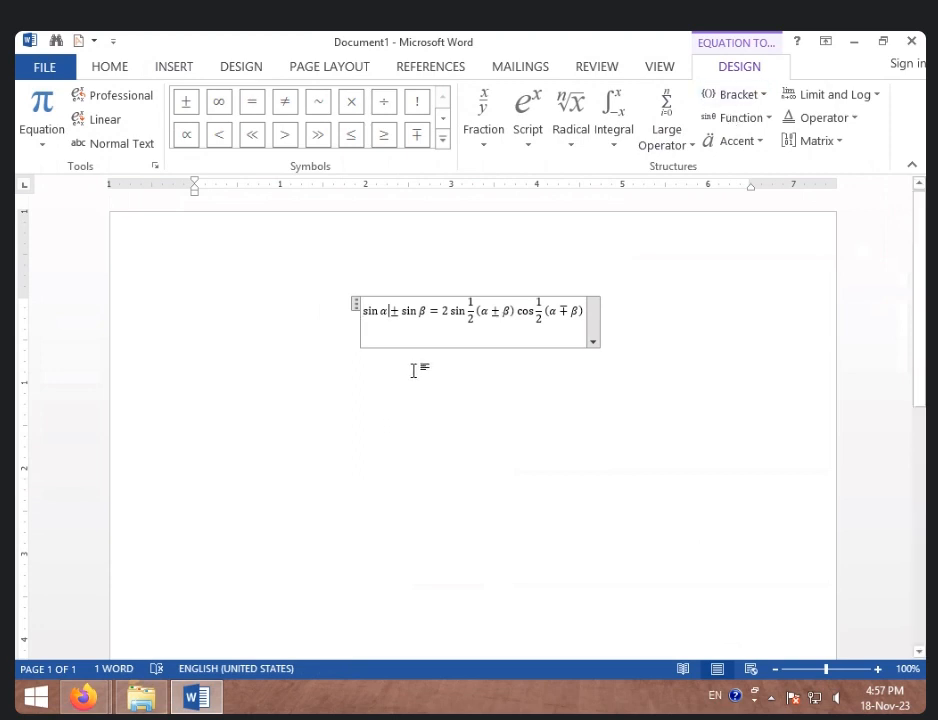
{"action": "left_click_drag", "start_coordinate": [570, 335], "coordinate": [674, 348]}
{"action": "left_click", "coordinate": [674, 348]}
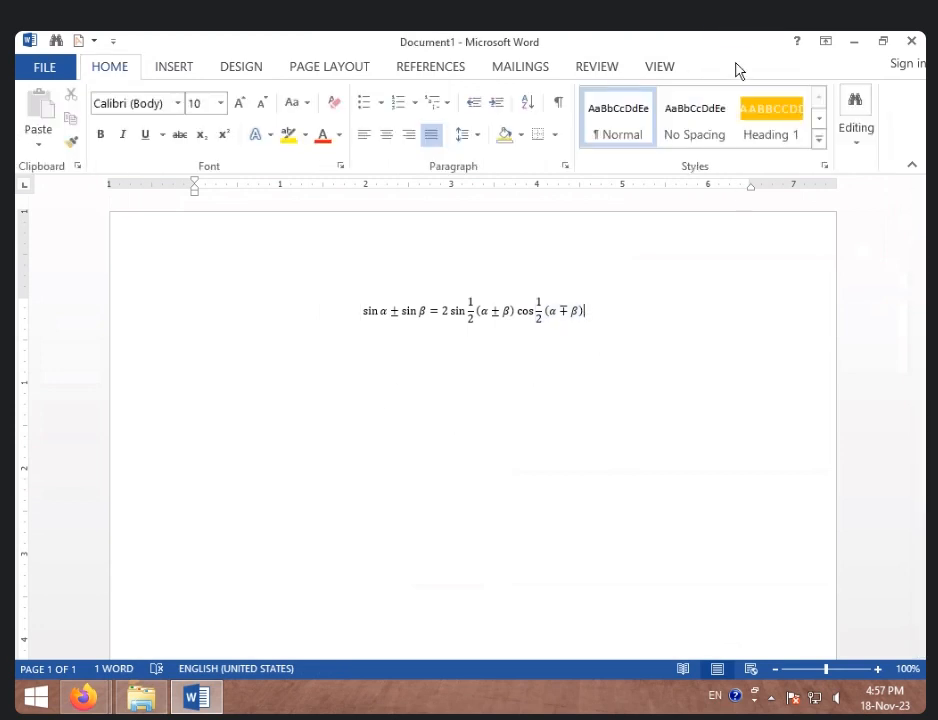
{"action": "left_click_drag", "start_coordinate": [543, 311], "coordinate": [512, 311]}
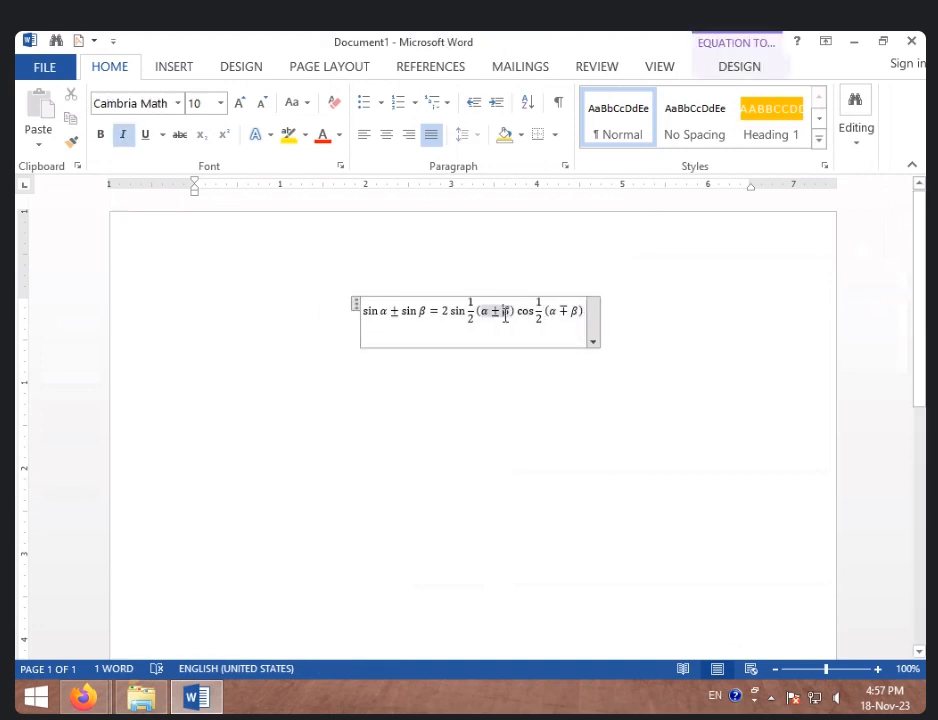
{"action": "double_click", "coordinate": [519, 309]}
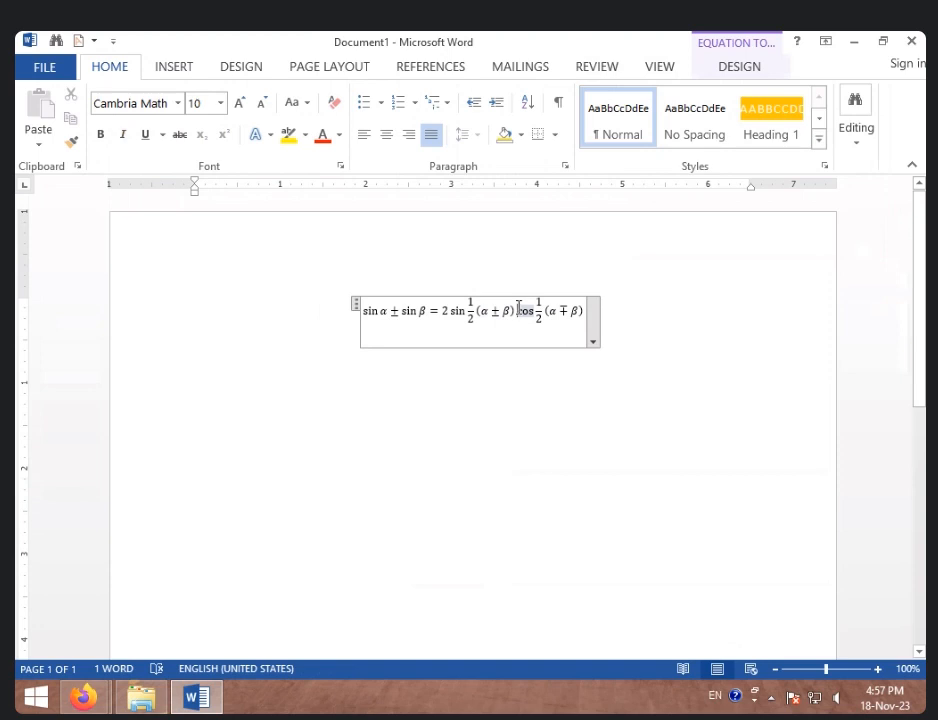
{"action": "left_click", "coordinate": [515, 318]}
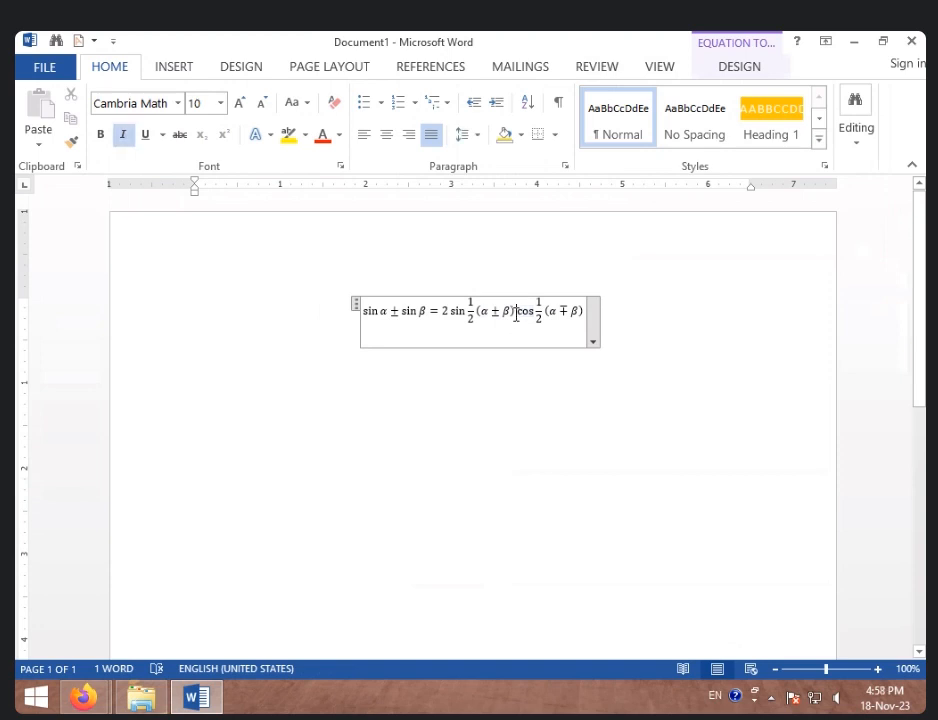
{"action": "left_click", "coordinate": [721, 72]}
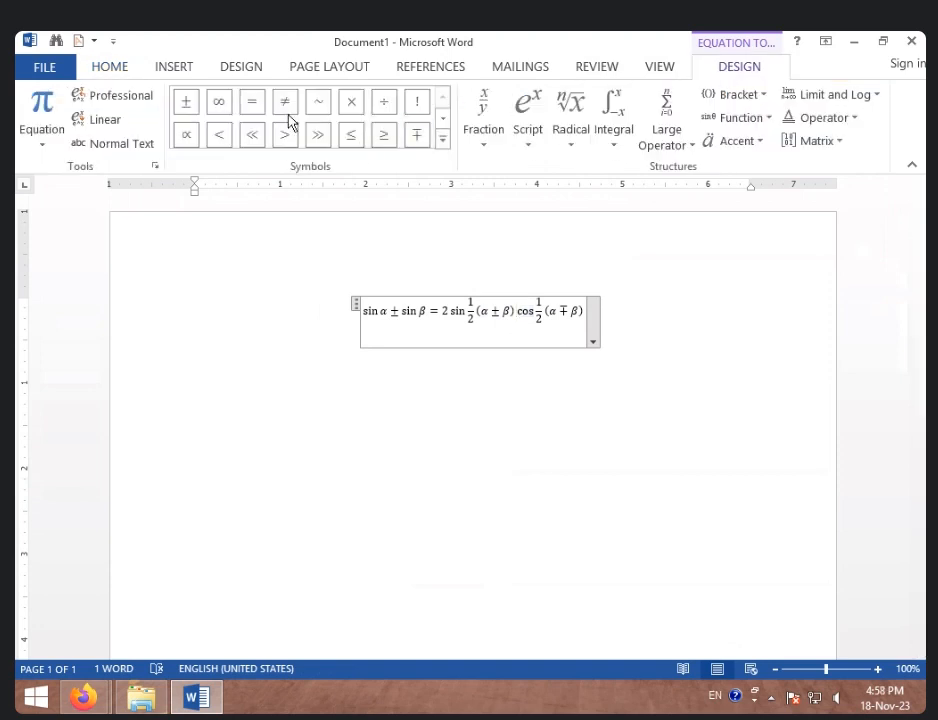
{"action": "left_click", "coordinate": [254, 104]}
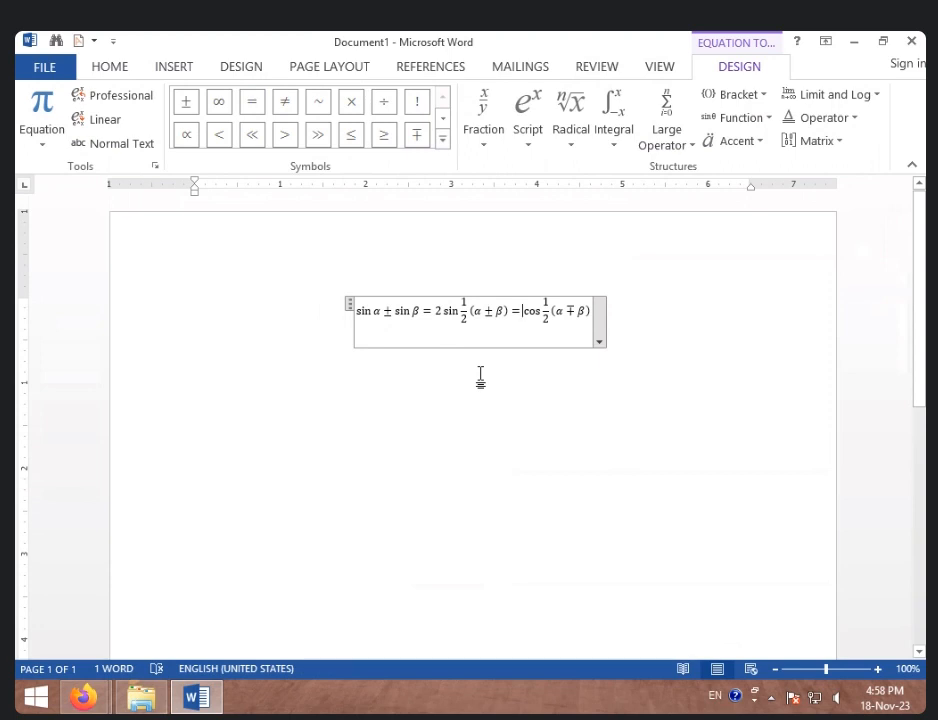
- Delete the whole equation from the document
{"action": "left_click", "coordinate": [526, 346]}
{"action": "key", "text": "ctrl+a"}
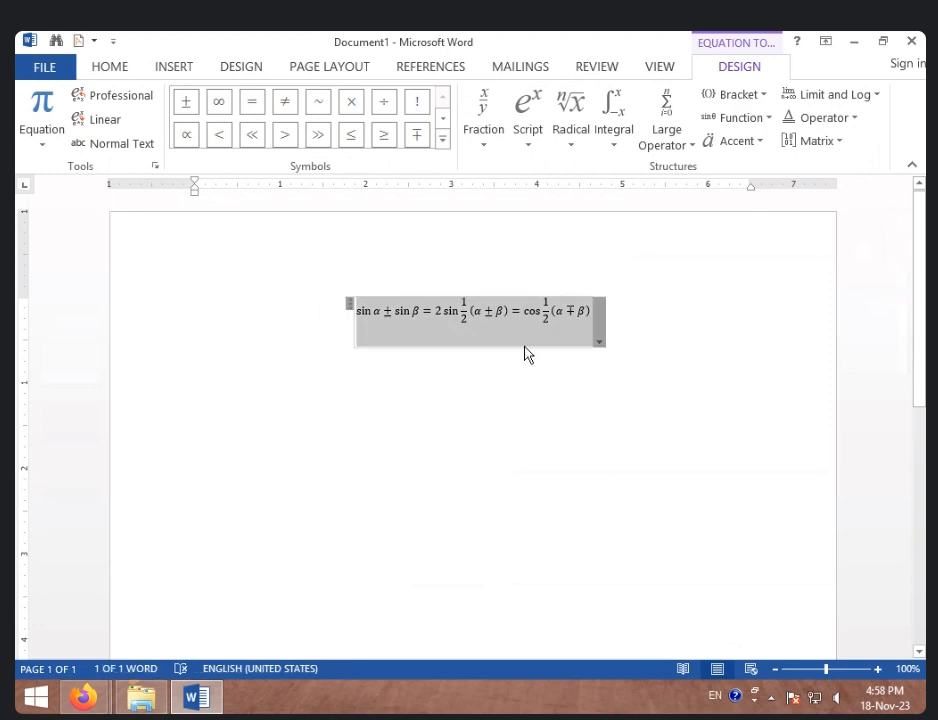
{"action": "key", "text": "BackSpace"}
{"action": "key", "text": "BackSpace"}
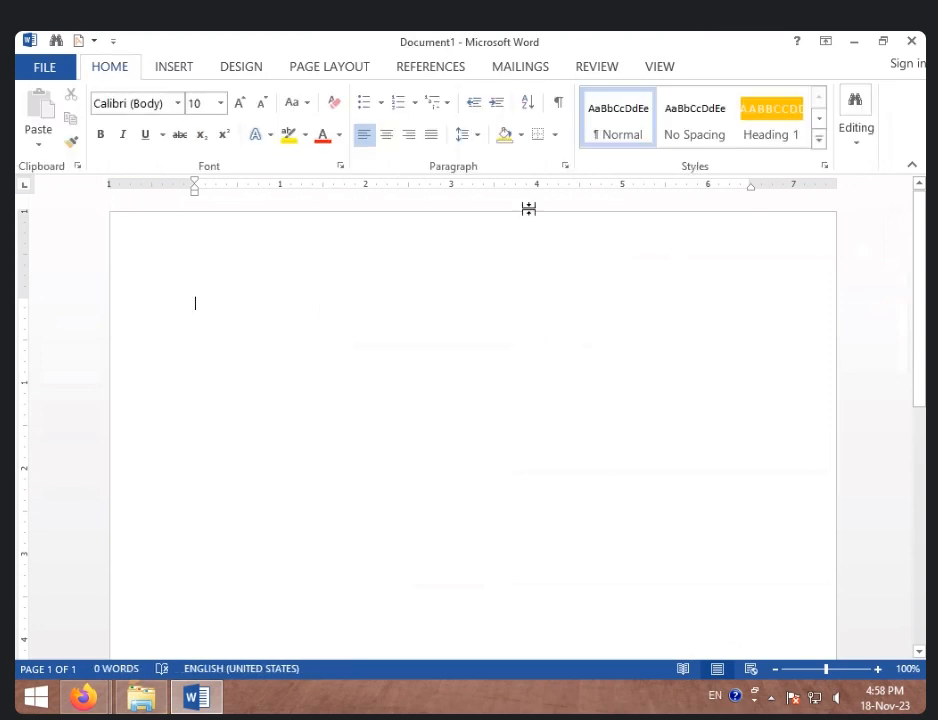
{"action": "left_click", "coordinate": [166, 68]}
{"action": "left_click", "coordinate": [806, 127]}
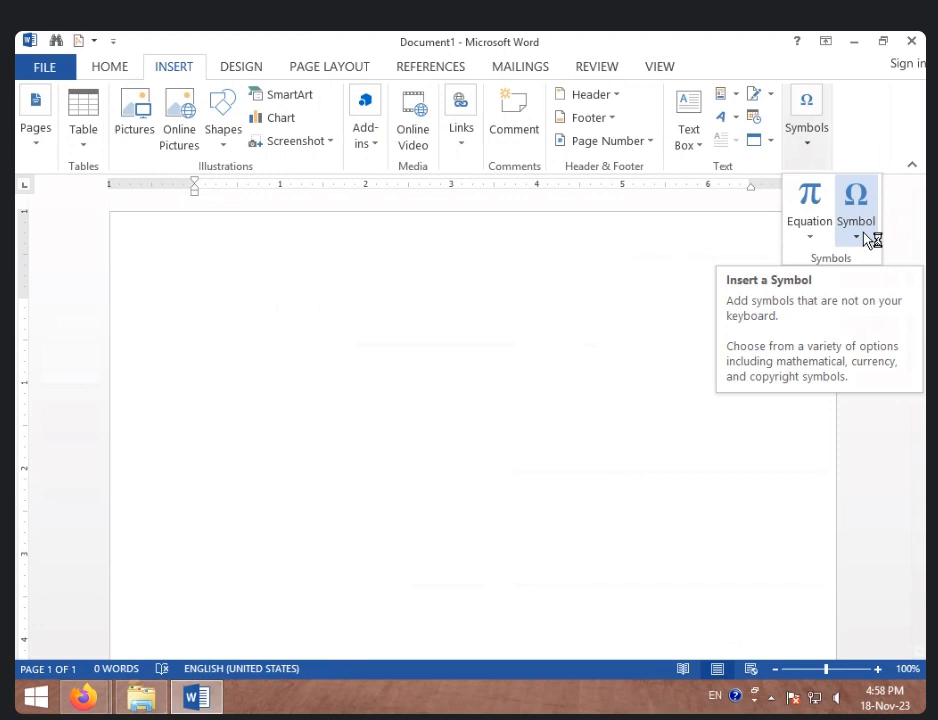
{"action": "left_click", "coordinate": [565, 270]}
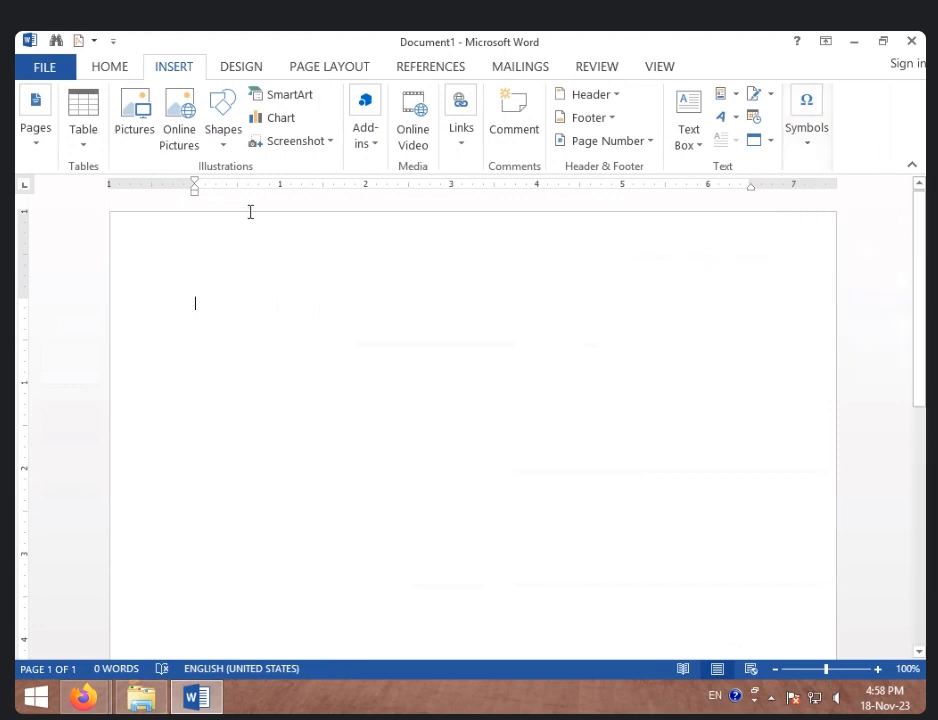
- Adjust the line spacing and set the font size to 12 in the blank document
{"action": "left_click", "coordinate": [109, 72]}
{"action": "left_click", "coordinate": [476, 134]}
{"action": "left_click", "coordinate": [497, 162]}
{"action": "left_click", "coordinate": [240, 104]}
{"action": "left_click", "coordinate": [240, 104]}
- Generate sample paragraphs with the =rand() command
{"action": "type", "text": "="}
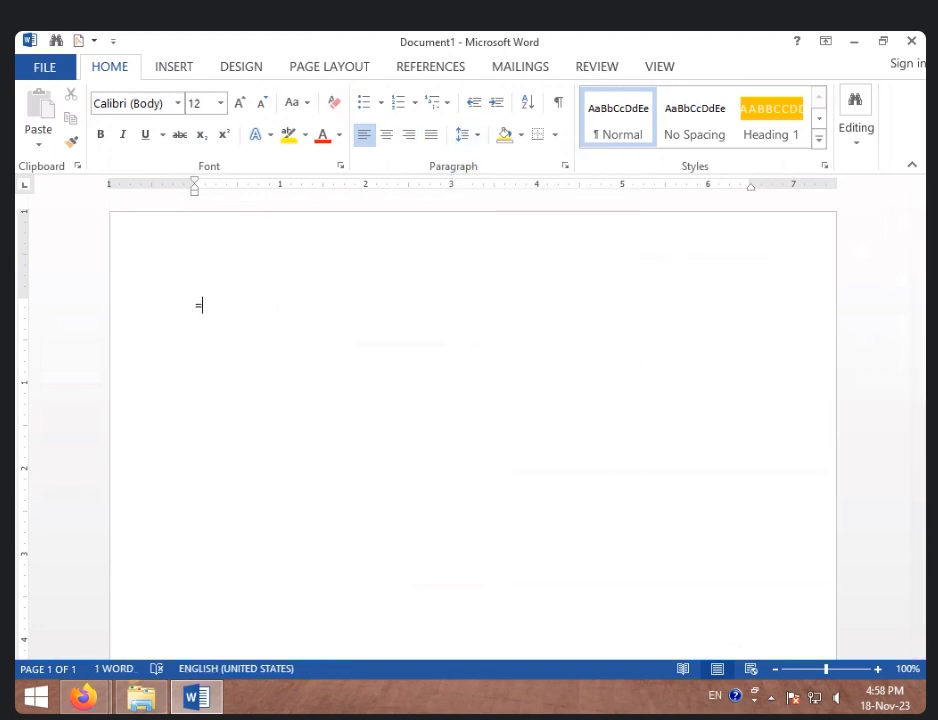
{"action": "type", "text": "rand()"}
{"action": "key", "text": "Return"}
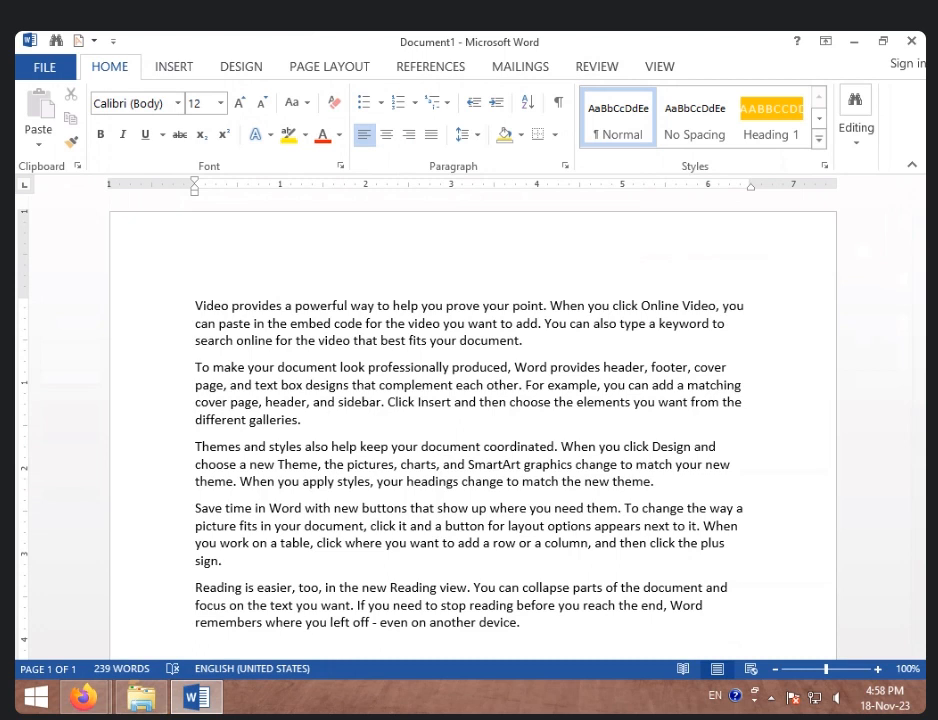
- Define the club character from the Symbol font, code 167, as a new bullet for the empty last paragraph
{"action": "left_click", "coordinate": [382, 103]}
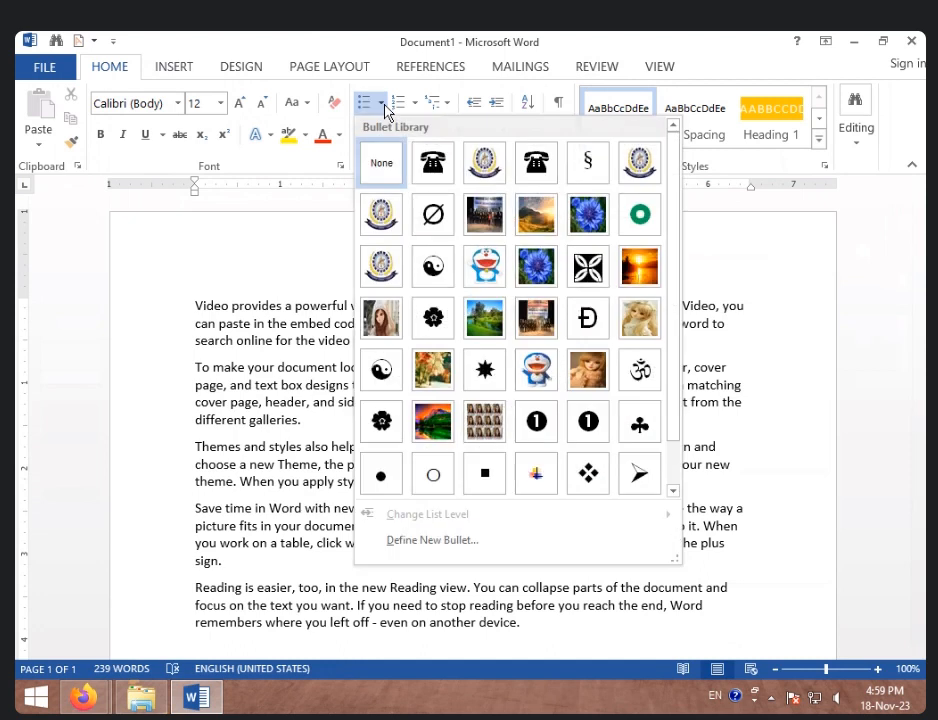
{"action": "left_click", "coordinate": [440, 542]}
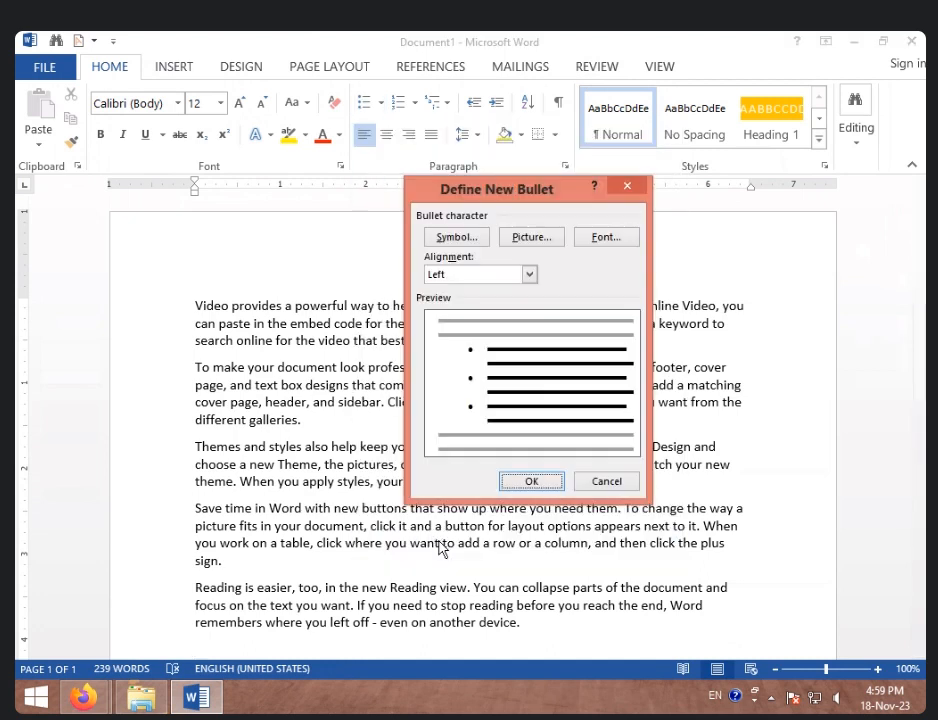
{"action": "left_click", "coordinate": [464, 240]}
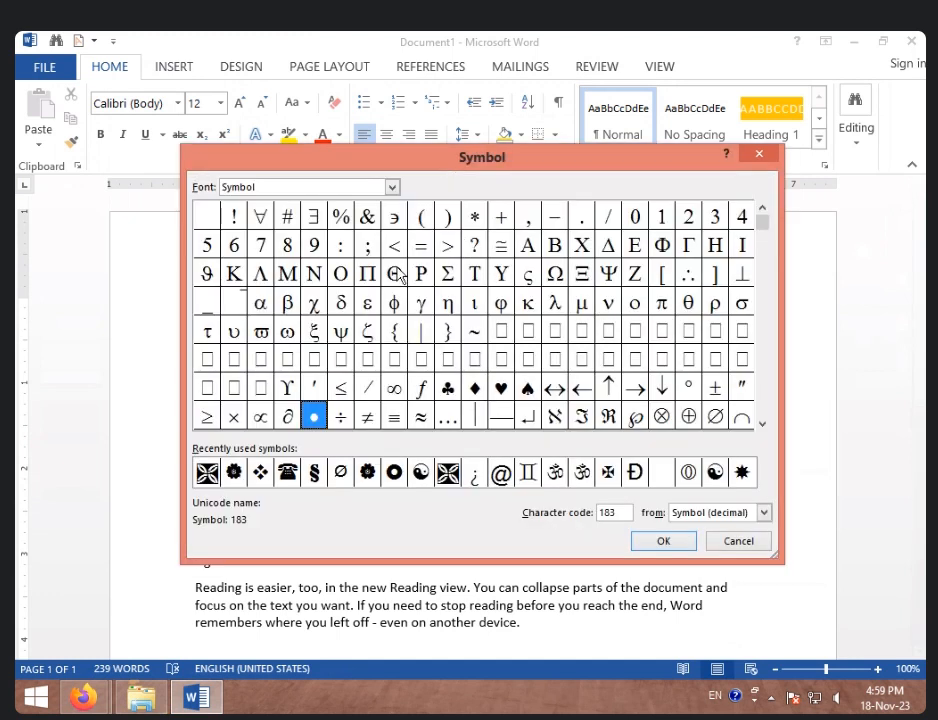
{"action": "left_click", "coordinate": [447, 389]}
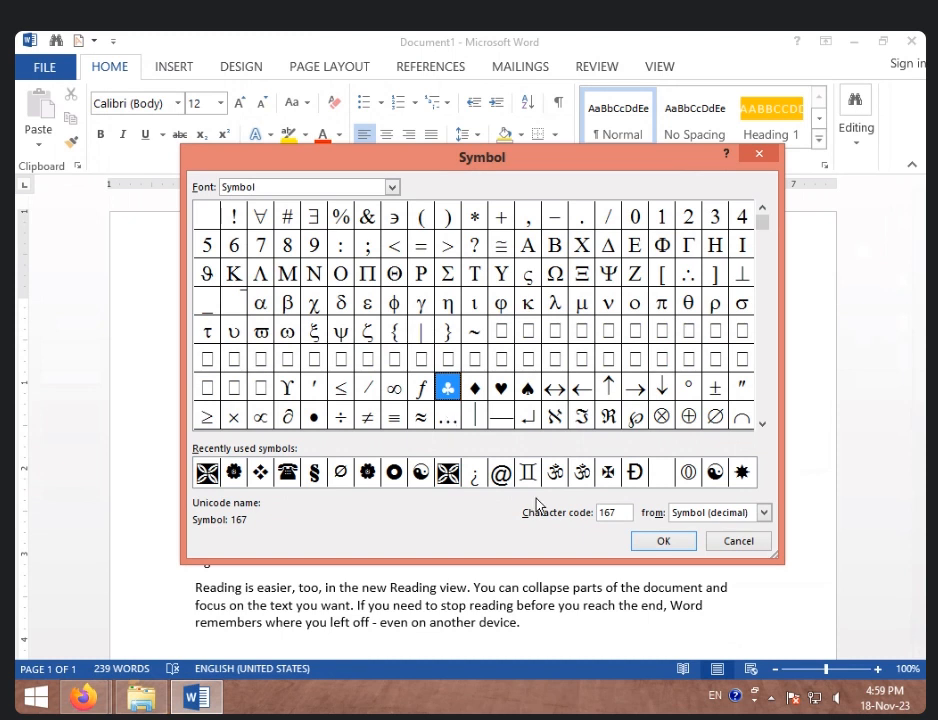
{"action": "left_click", "coordinate": [655, 545]}
{"action": "left_click", "coordinate": [531, 481]}
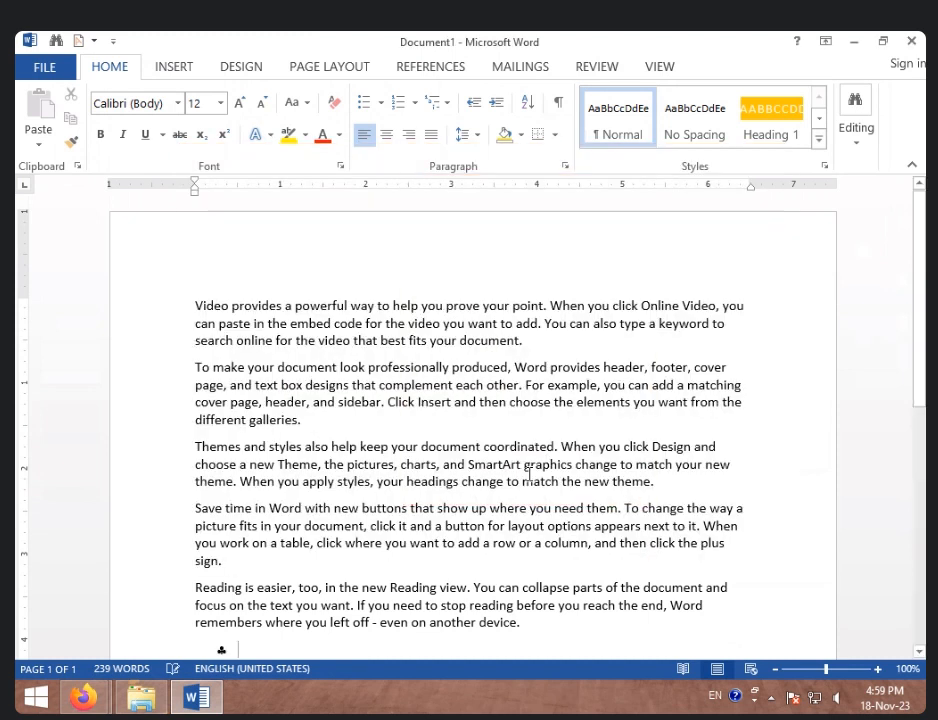
{"action": "scroll", "coordinate": [352, 565], "scroll_direction": "down", "scroll_amount": 2}
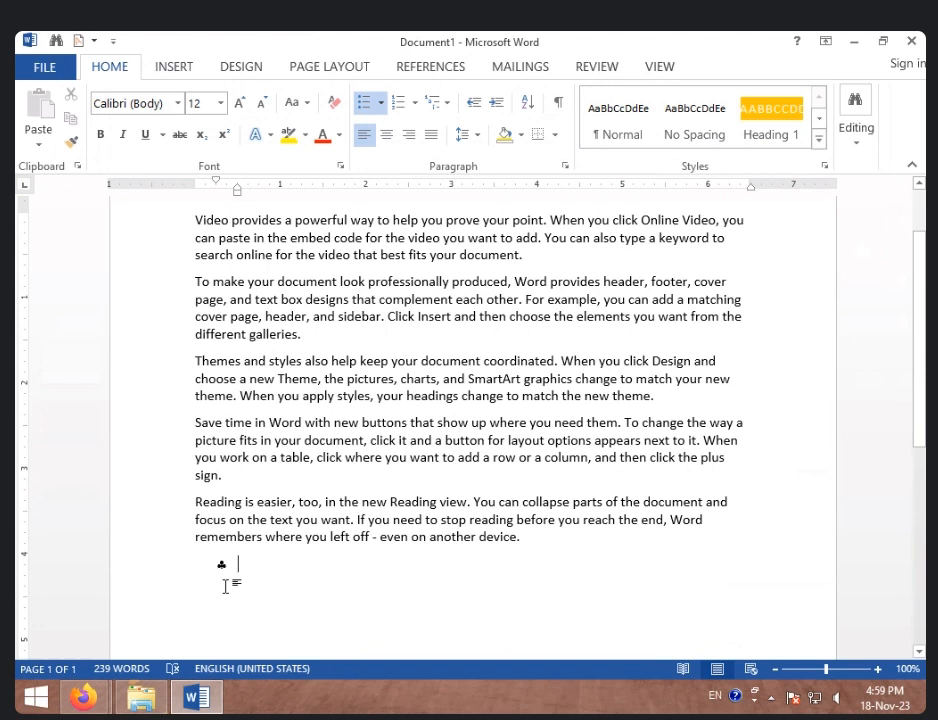
- Apply the recently used club bullet to the first paragraph, beginning "Video provides"
{"action": "left_click", "coordinate": [213, 281]}
{"action": "scroll", "coordinate": [218, 321], "scroll_direction": "up", "scroll_amount": 2}
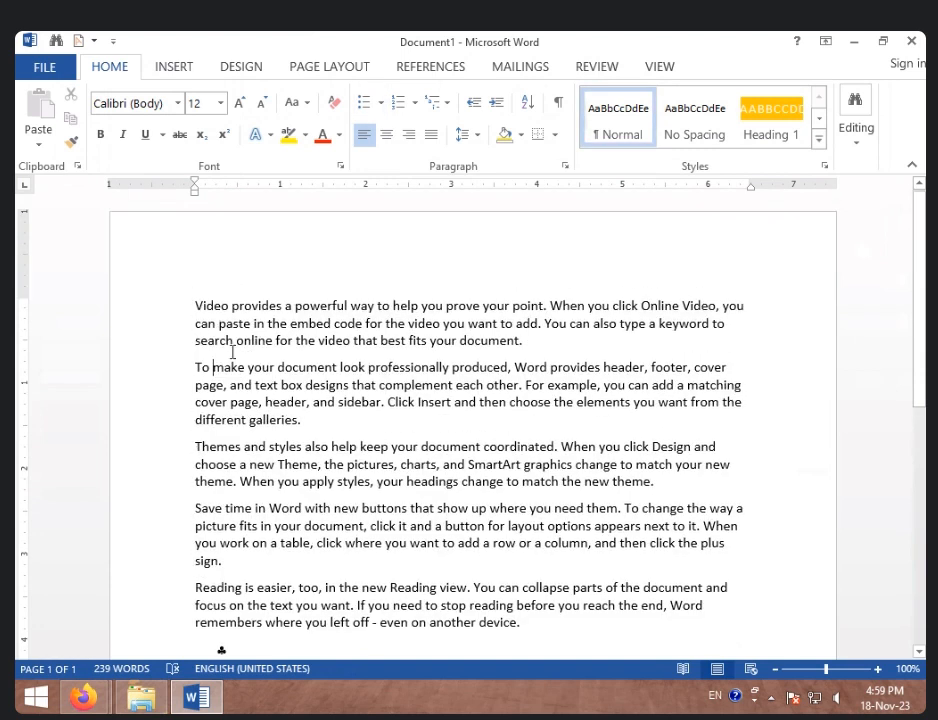
{"action": "left_click", "coordinate": [383, 104]}
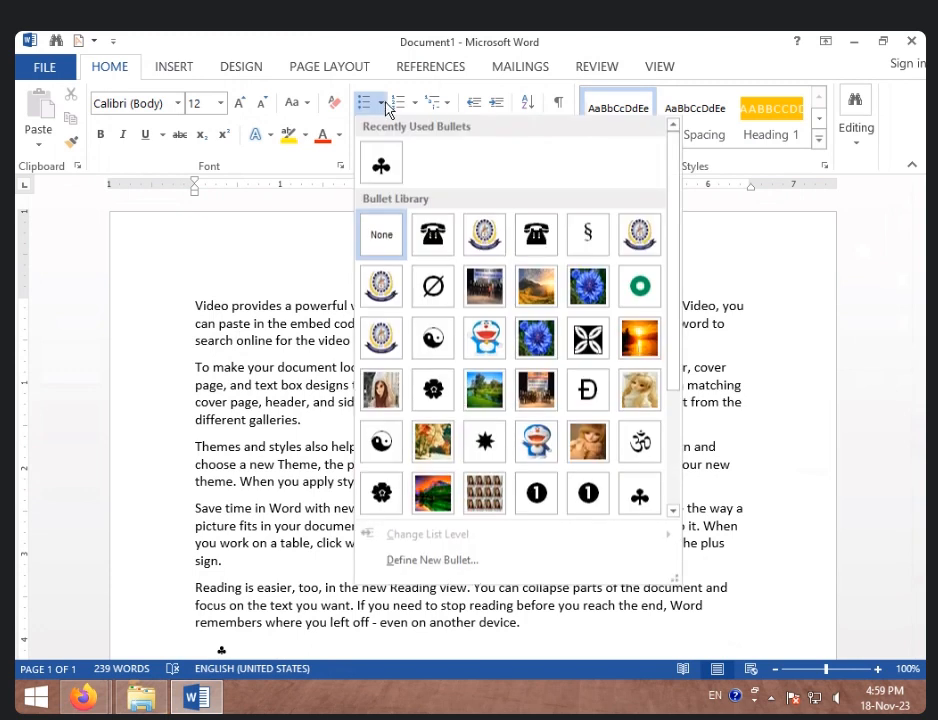
{"action": "left_click", "coordinate": [396, 179]}
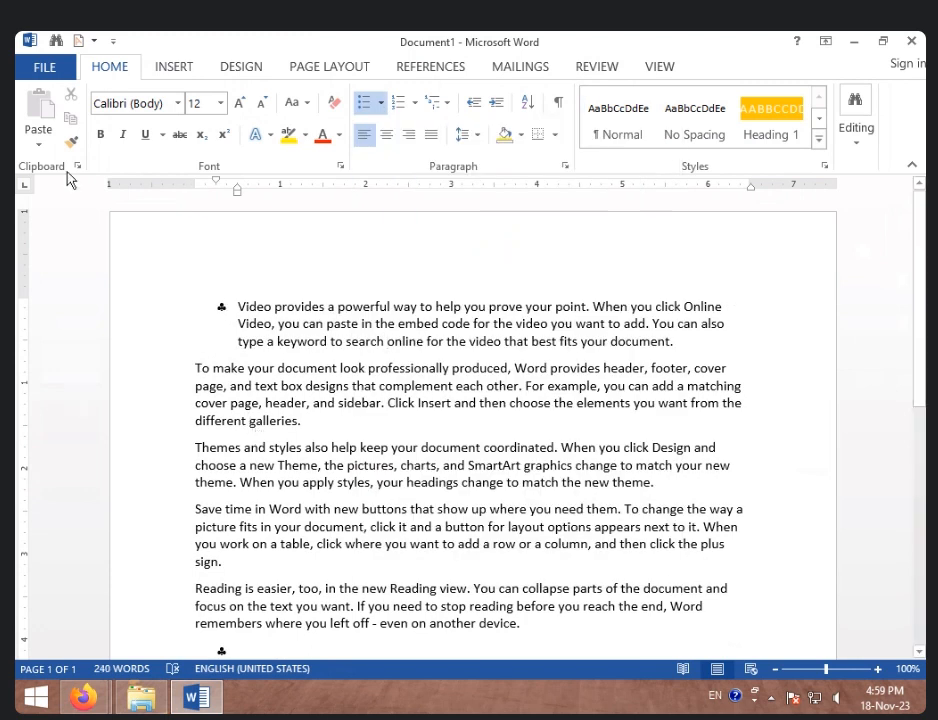
{"action": "left_click", "coordinate": [175, 67]}
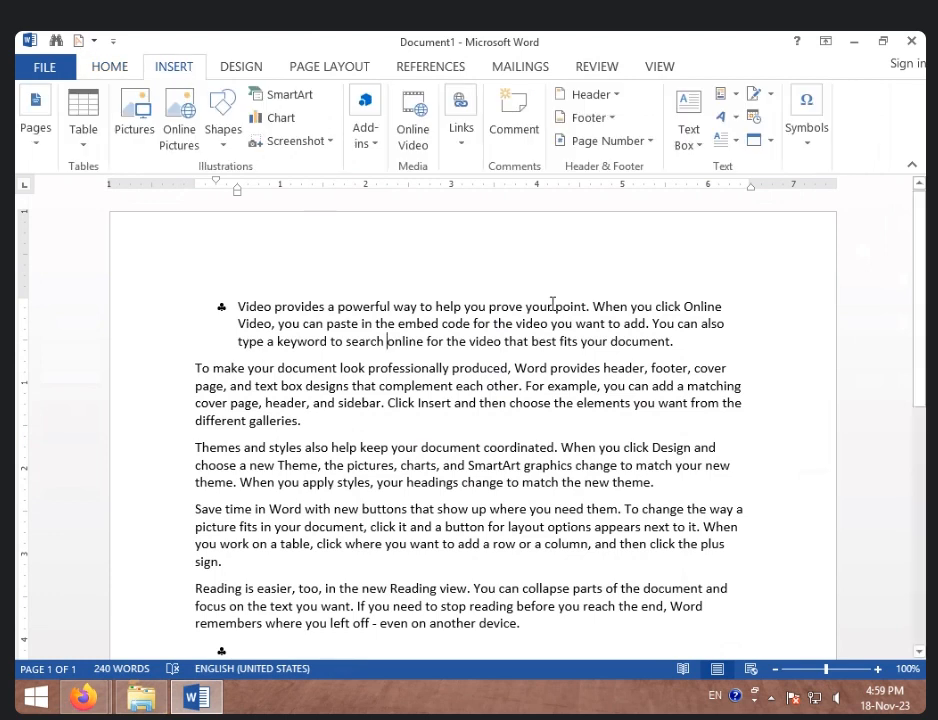
{"action": "left_click", "coordinate": [816, 146]}
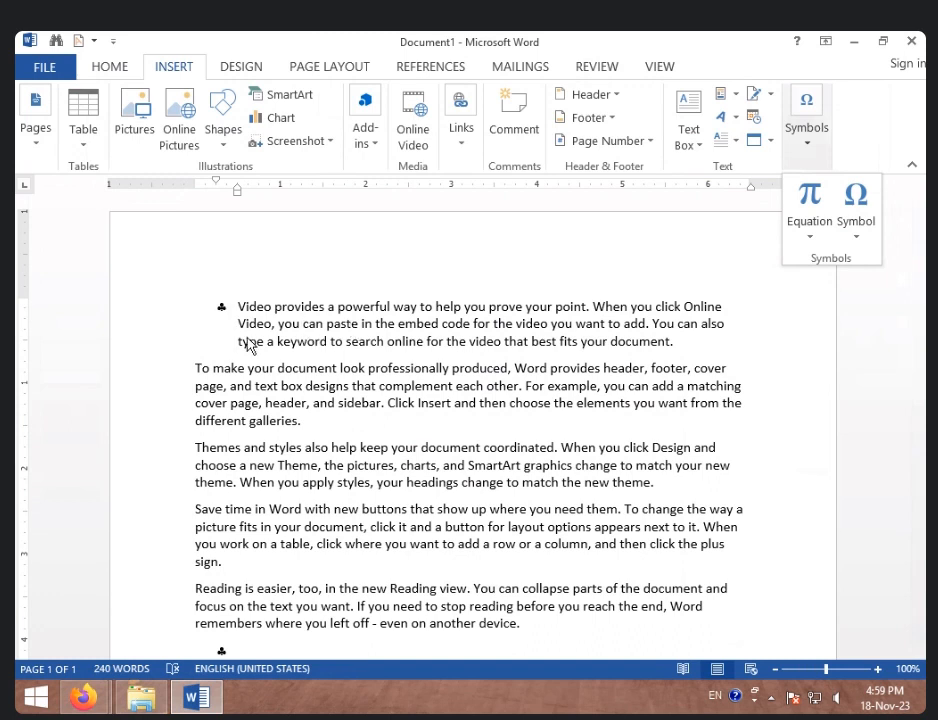
{"action": "left_click", "coordinate": [306, 447]}
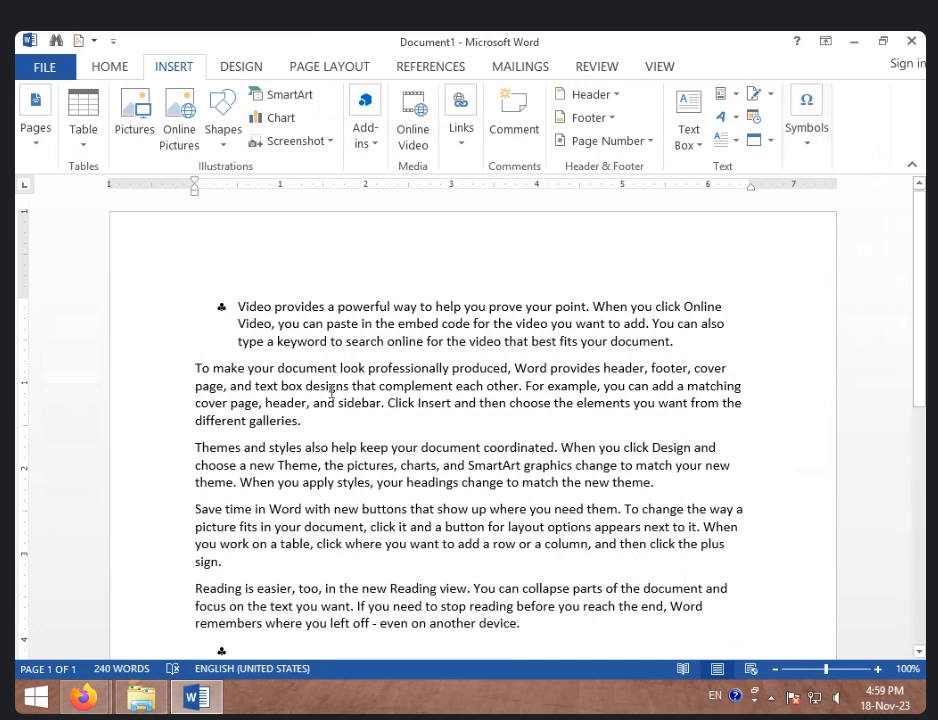
- Apply the recently used club bullet to the second paragraph, beginning "To make your document"
{"action": "left_click", "coordinate": [110, 66]}
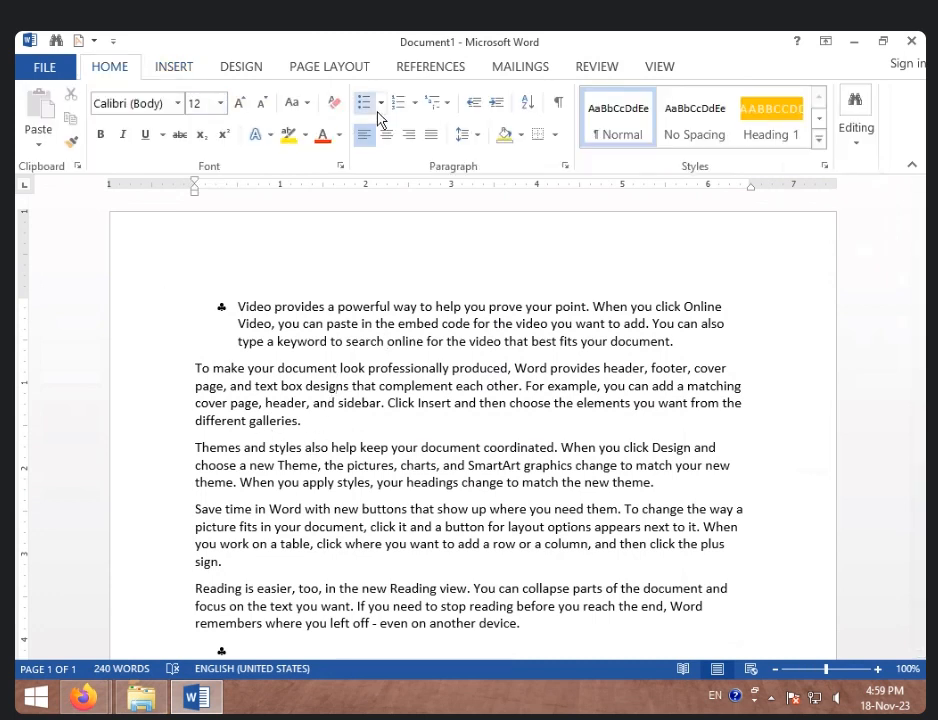
{"action": "left_click", "coordinate": [380, 104]}
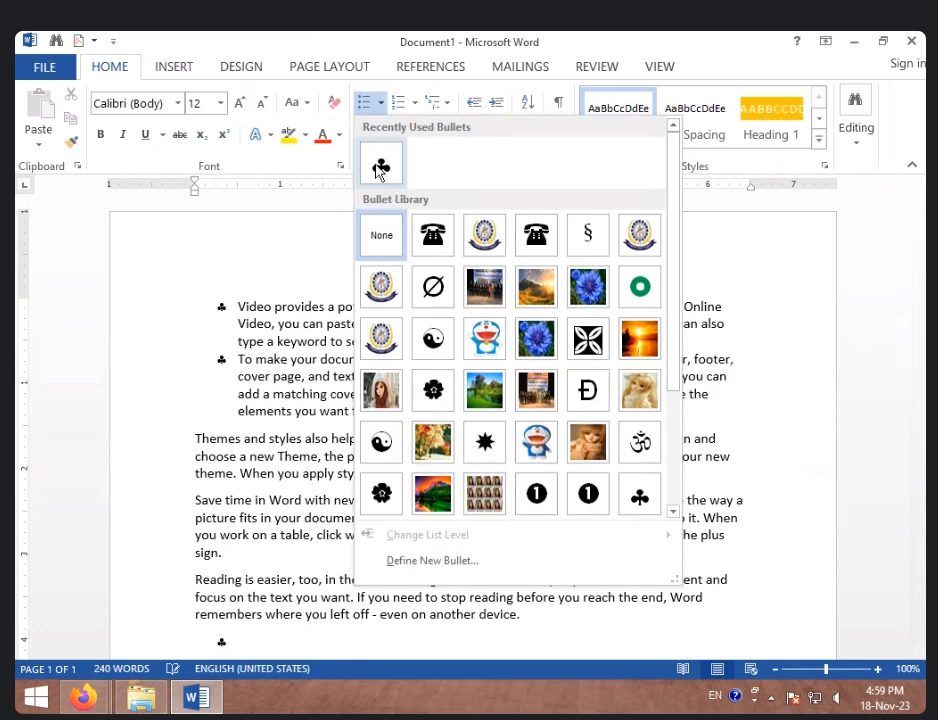
{"action": "left_click", "coordinate": [379, 166]}
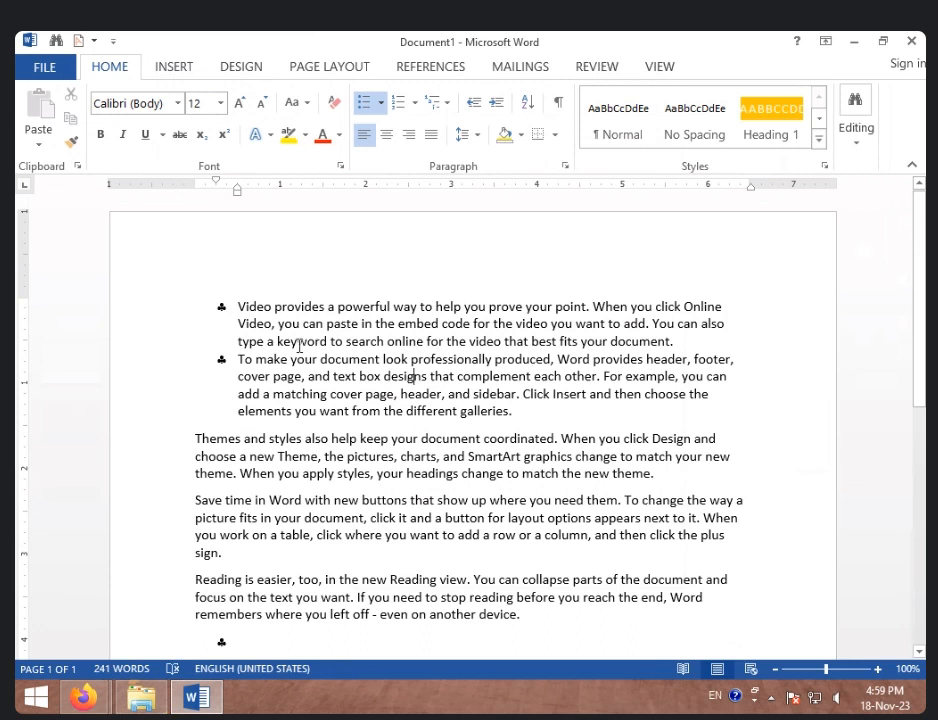
- Insert the recently used black square ornament symbol after the word "designs" in the second bulleted paragraph
{"action": "left_click", "coordinate": [177, 80]}
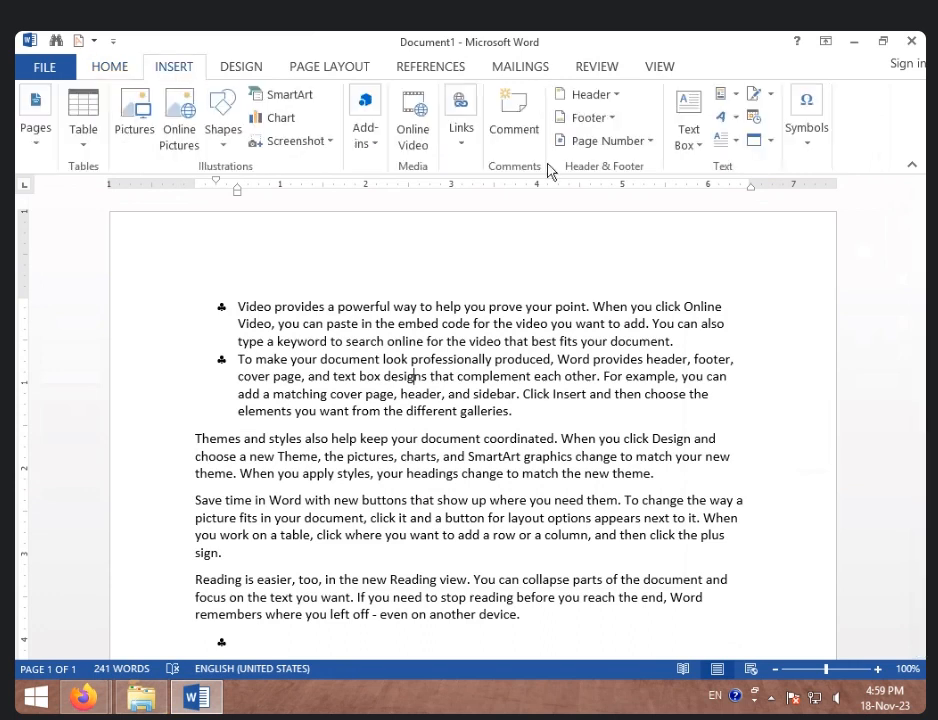
{"action": "left_click", "coordinate": [803, 143]}
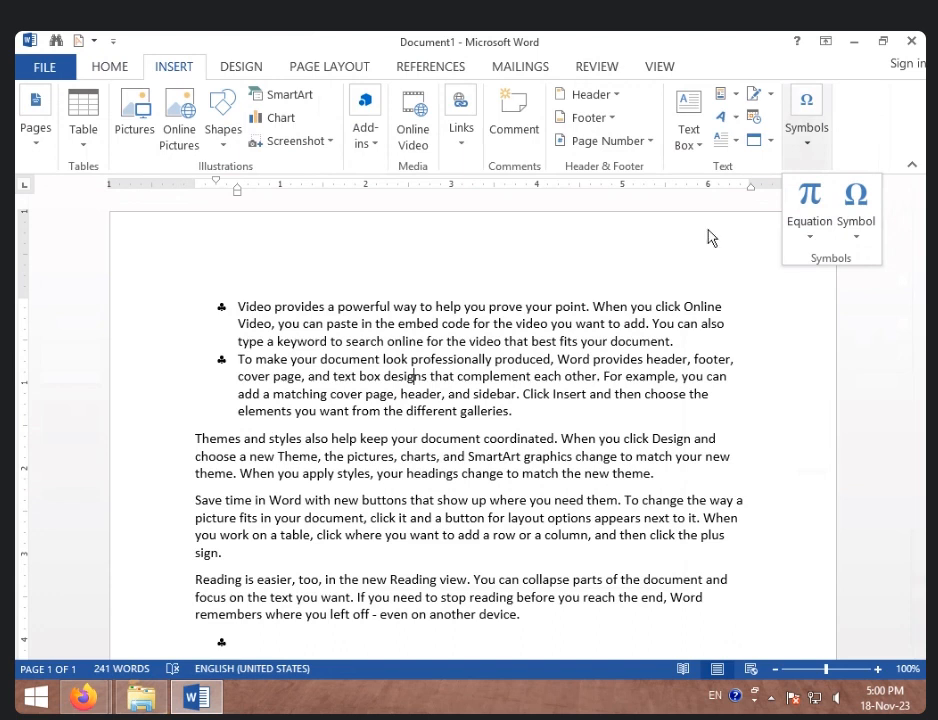
{"action": "left_click", "coordinate": [427, 377]}
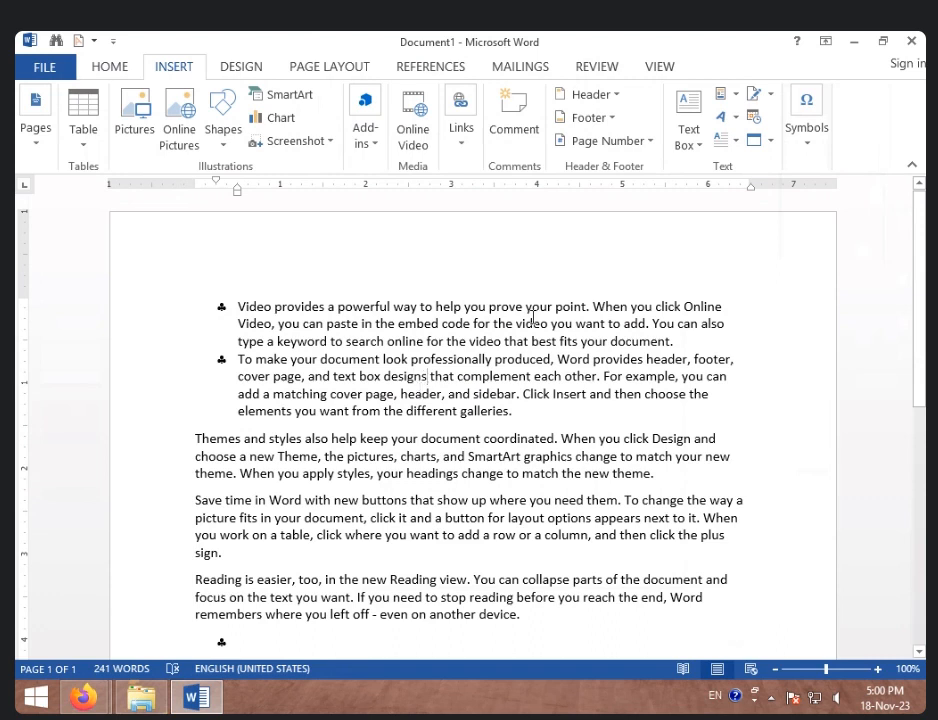
{"action": "left_click", "coordinate": [808, 150]}
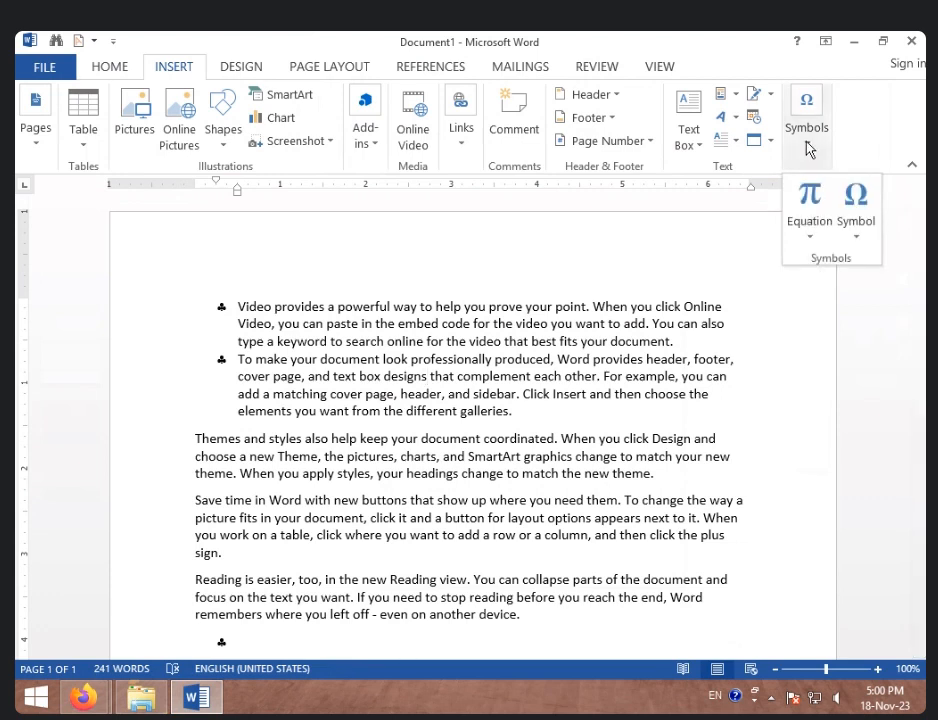
{"action": "left_click", "coordinate": [860, 233]}
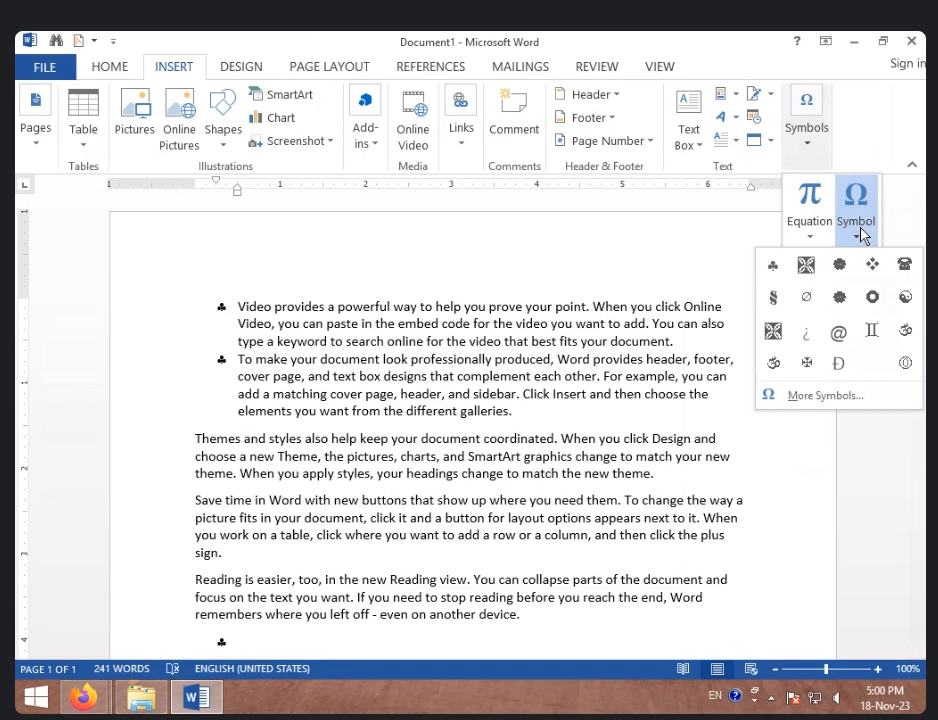
{"action": "left_click", "coordinate": [806, 265]}
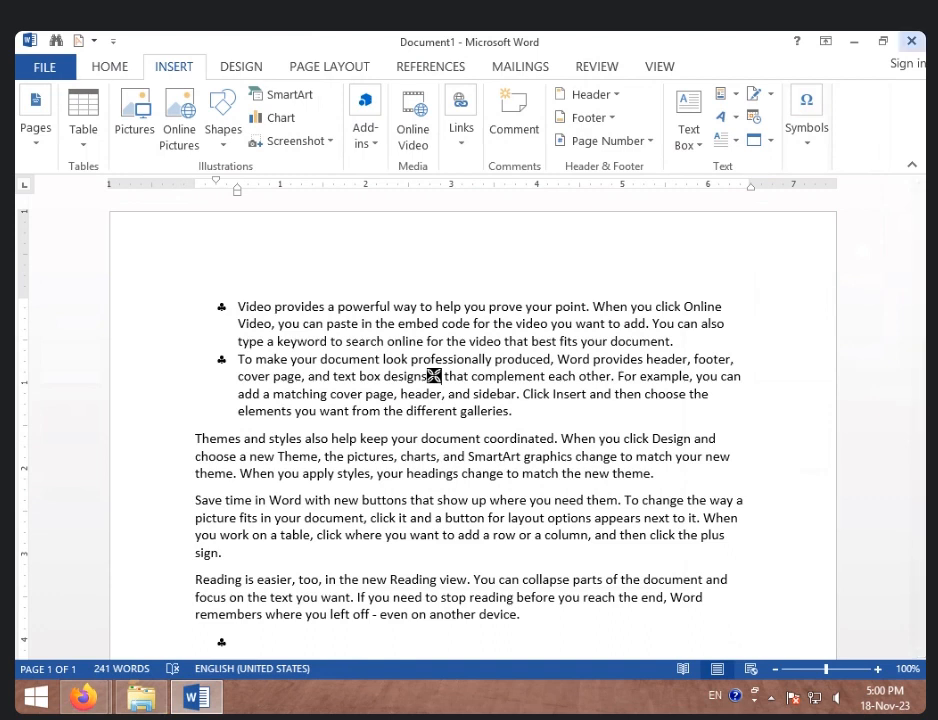
- Examine the full Wingdings symbol set and recently used symbols, selecting characters 124 and 92, and close the dialog without inserting anything
{"action": "left_click", "coordinate": [812, 151]}
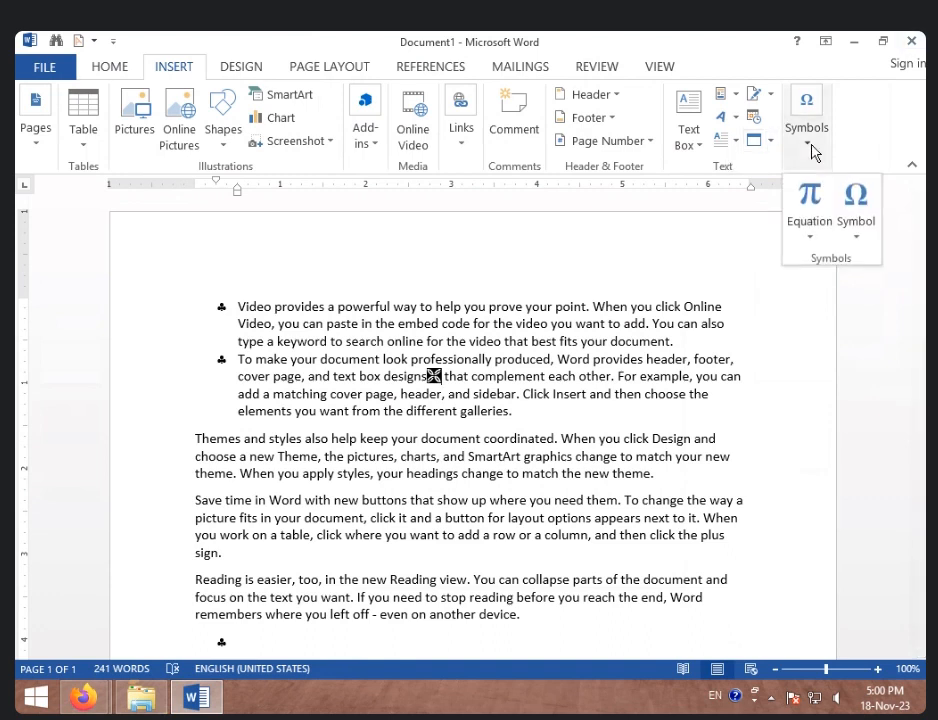
{"action": "left_click", "coordinate": [864, 227]}
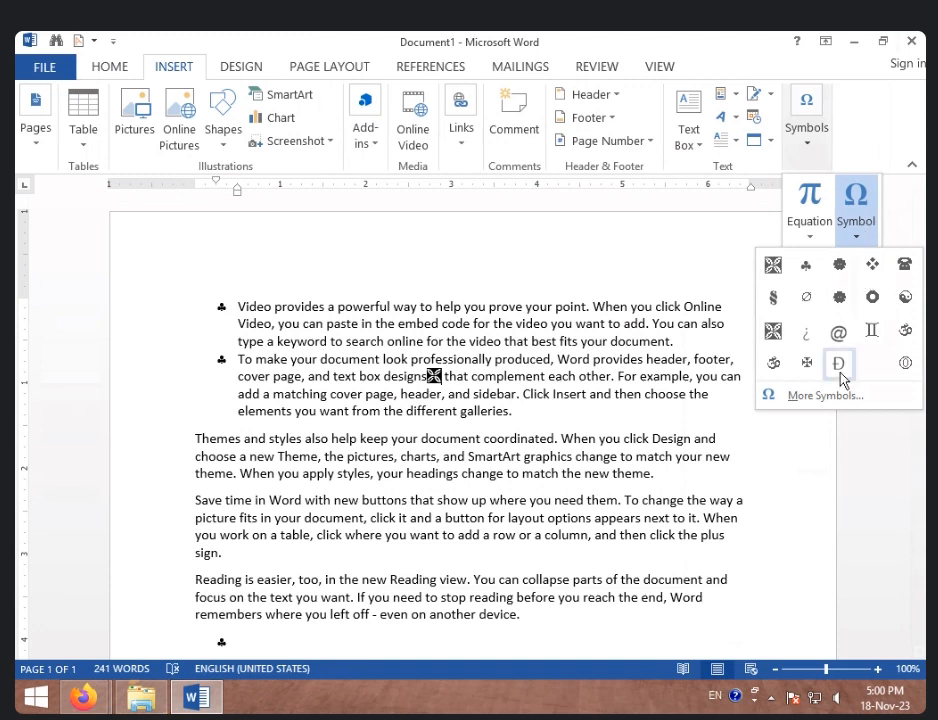
{"action": "left_click", "coordinate": [835, 398]}
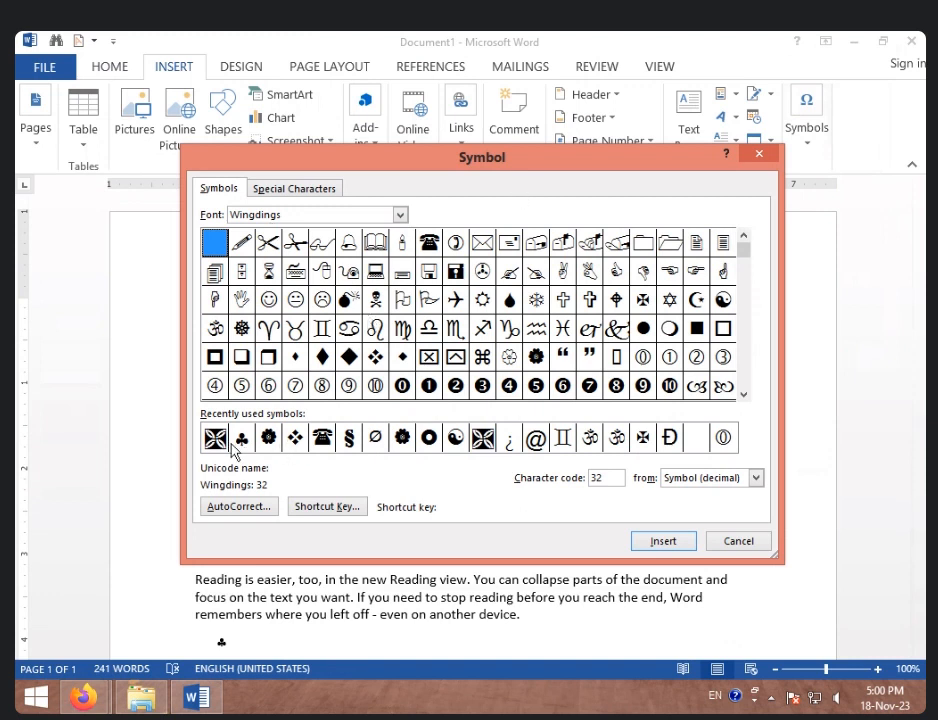
{"action": "left_click", "coordinate": [268, 440]}
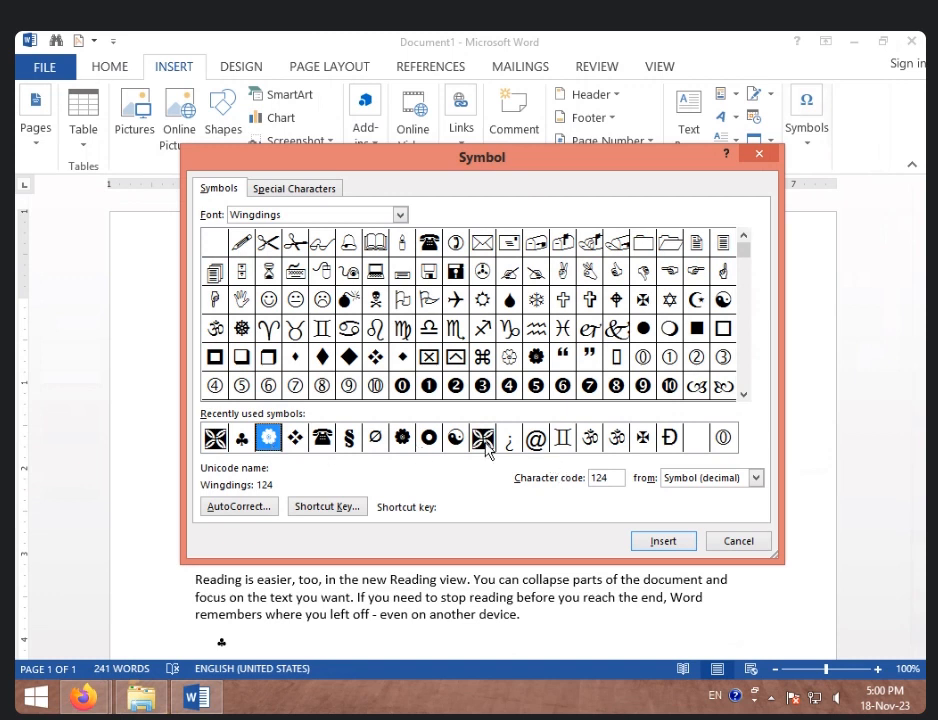
{"action": "left_click", "coordinate": [588, 440]}
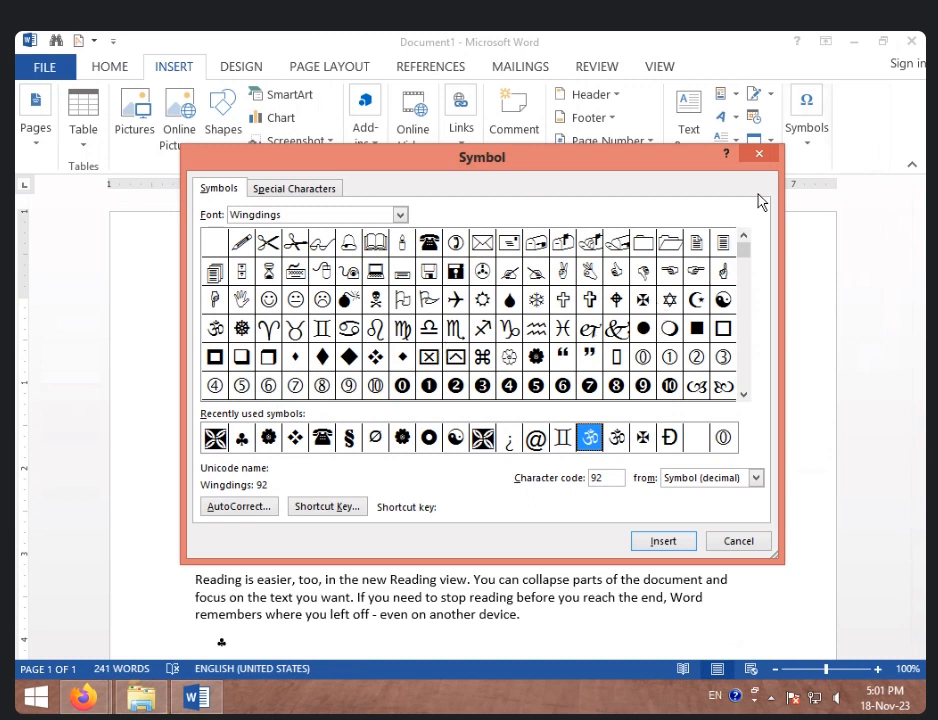
{"action": "left_click", "coordinate": [772, 158]}
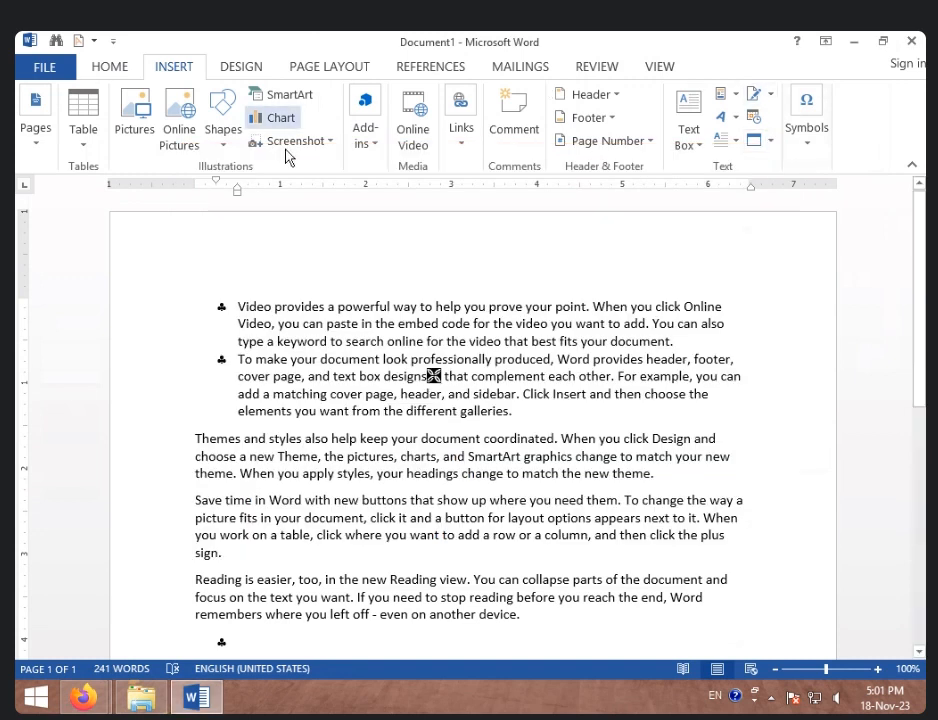